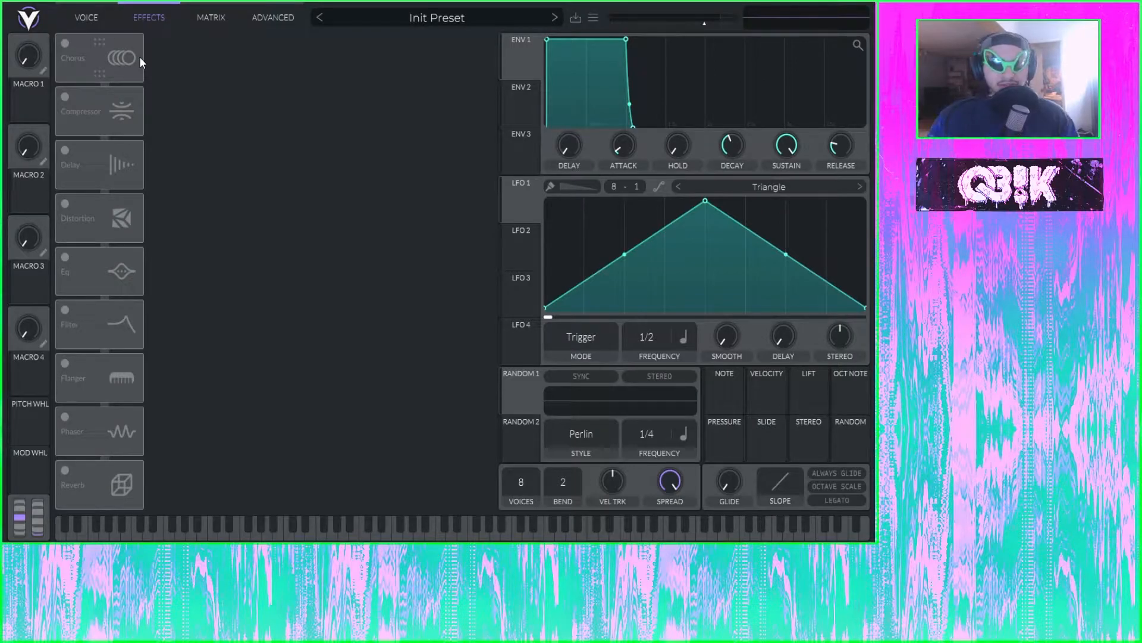
- Enable all nine effects in the chain: Chorus, Compressor, Delay, Distortion, Eq, Filter, Flanger, Phaser and Reverb
click(64, 44)
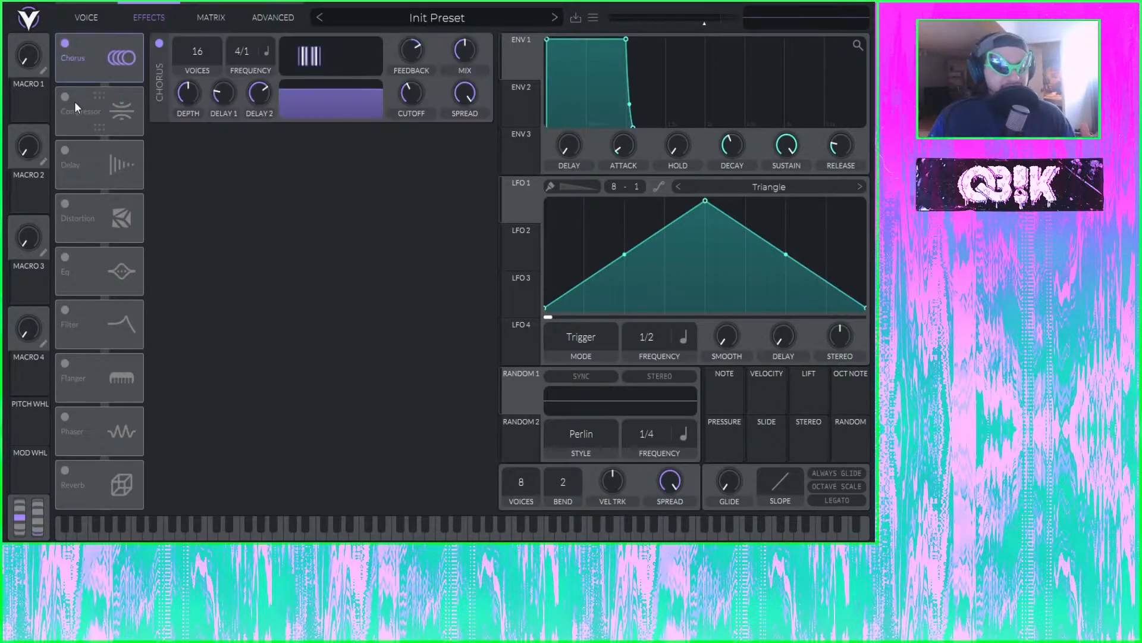
click(66, 97)
click(66, 150)
click(65, 204)
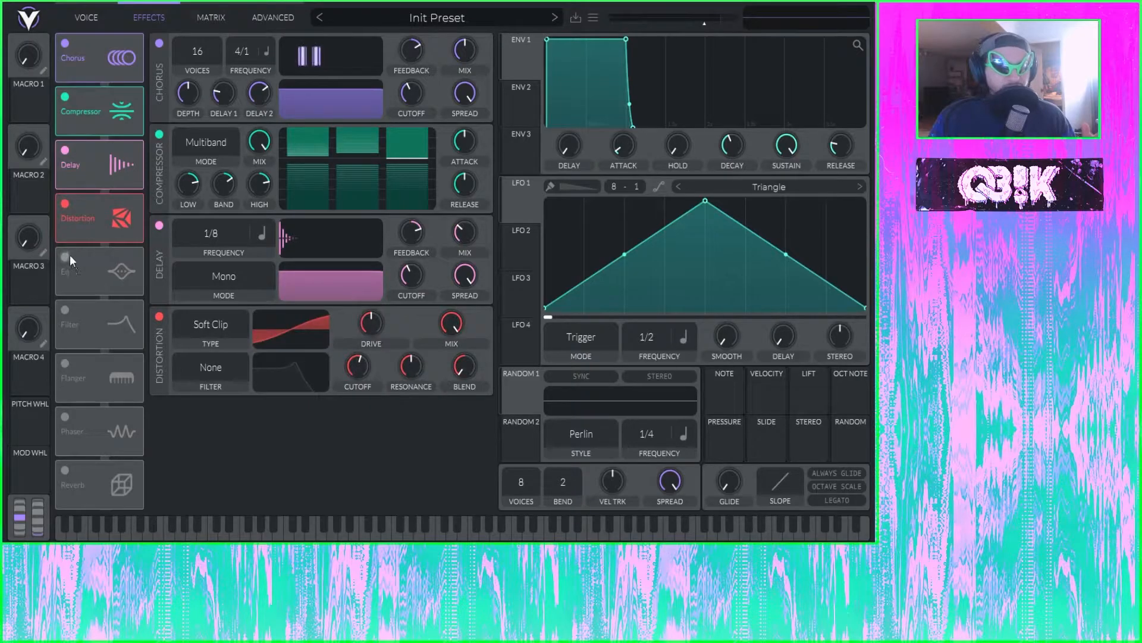
click(65, 256)
click(66, 310)
click(65, 364)
click(66, 416)
click(64, 470)
- Look through the settings modules of all the enabled effects, from Chorus to Reverb and back
scroll(304, 298, down, 5)
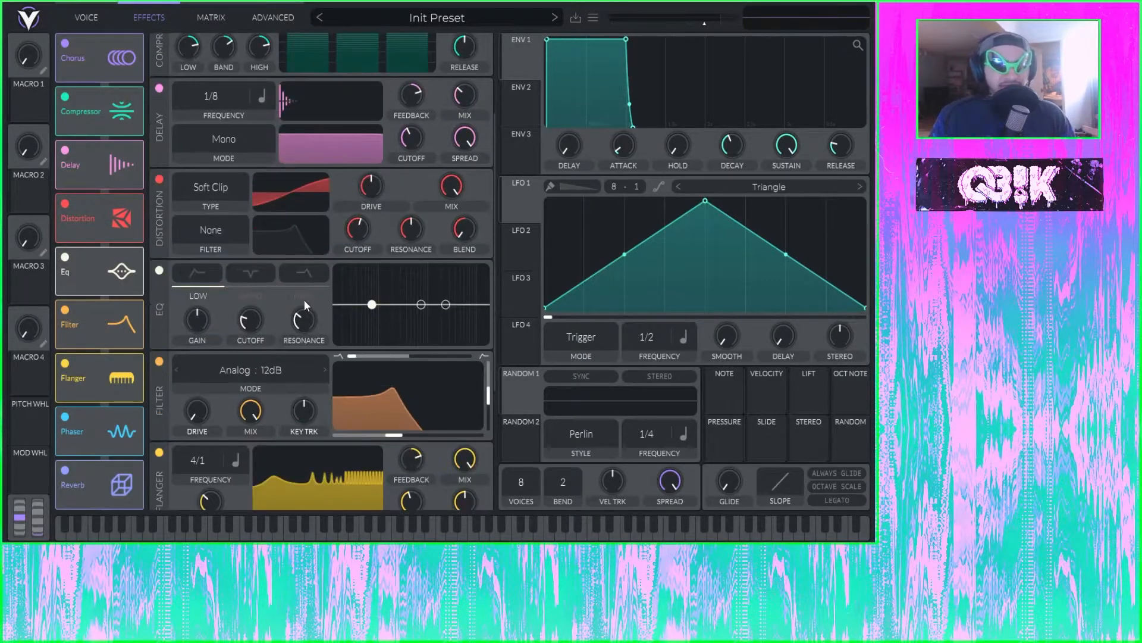
scroll(320, 355, up, 2)
scroll(295, 354, up, 4)
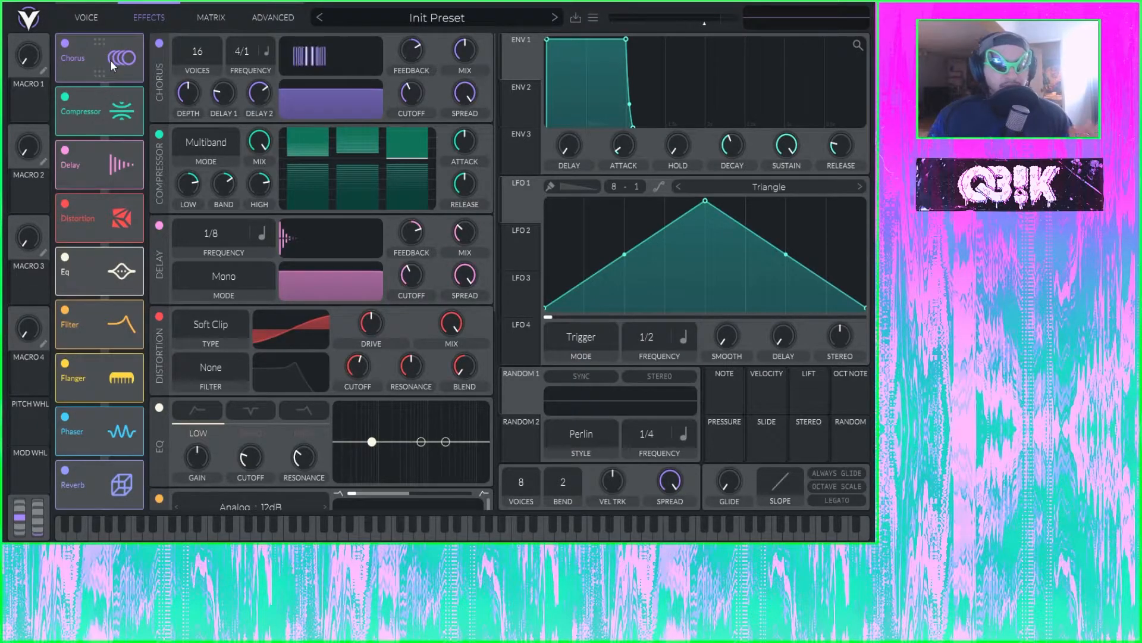
scroll(358, 213, down, 3)
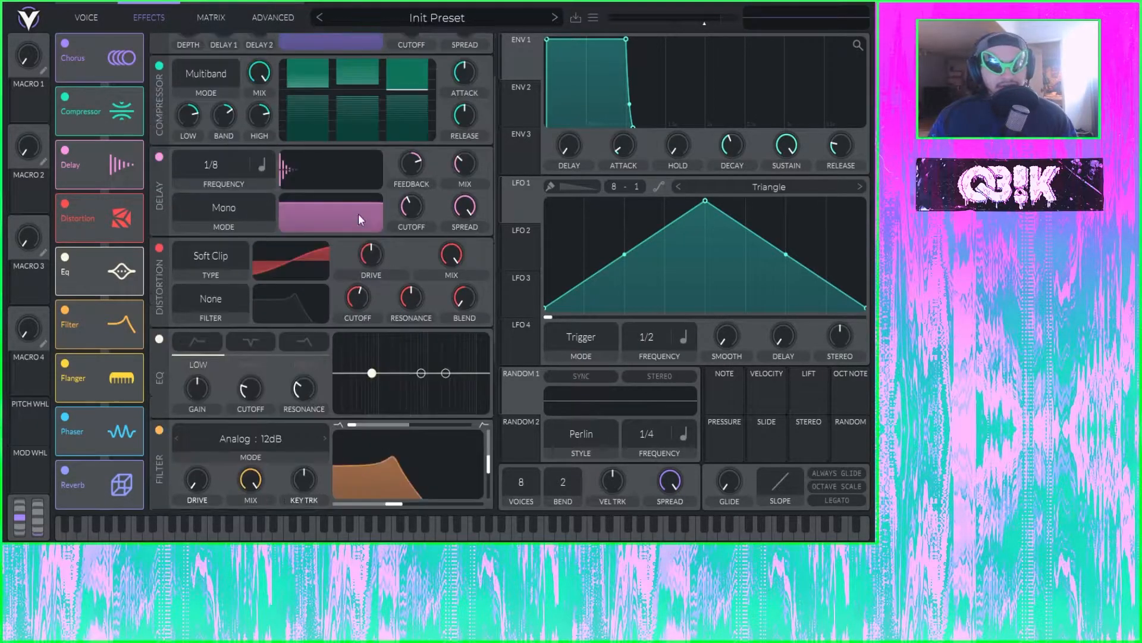
scroll(226, 235, down, 7)
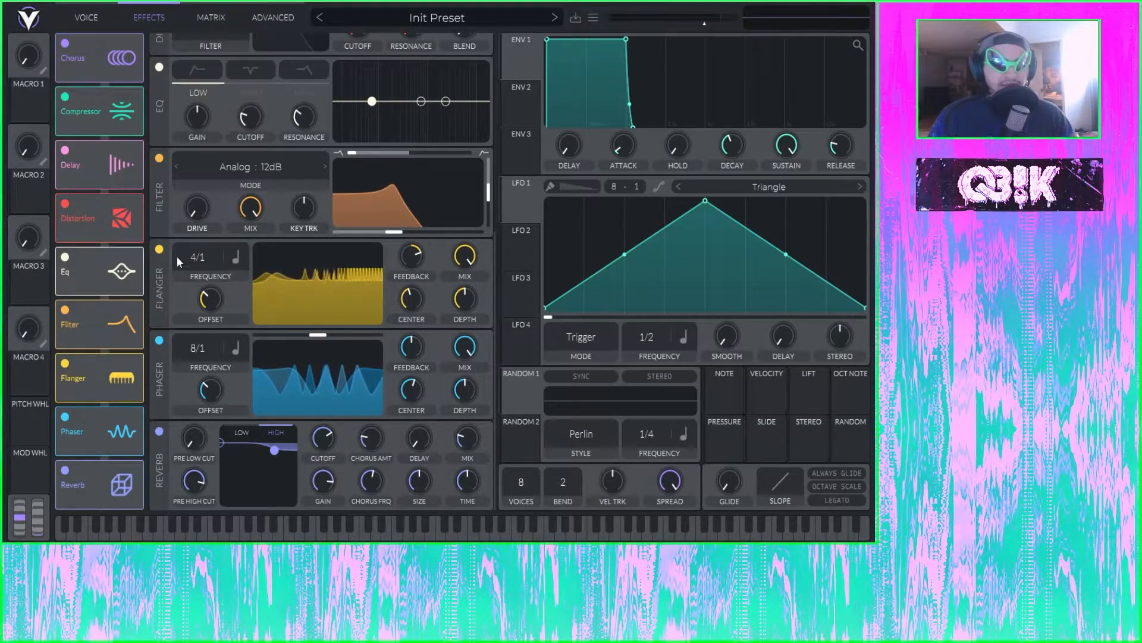
scroll(191, 143, up, 5)
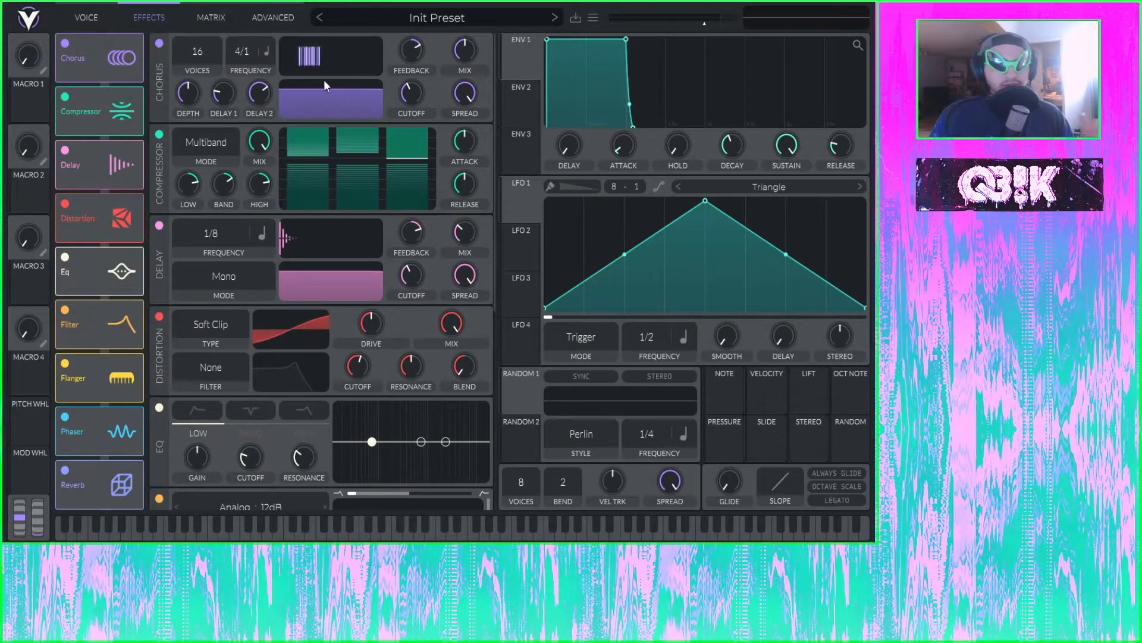
- Disable every effect except Chorus: Compressor, Delay, Distortion, Eq, Filter, Flanger, Phaser and Reverb
click(66, 97)
click(65, 150)
click(65, 204)
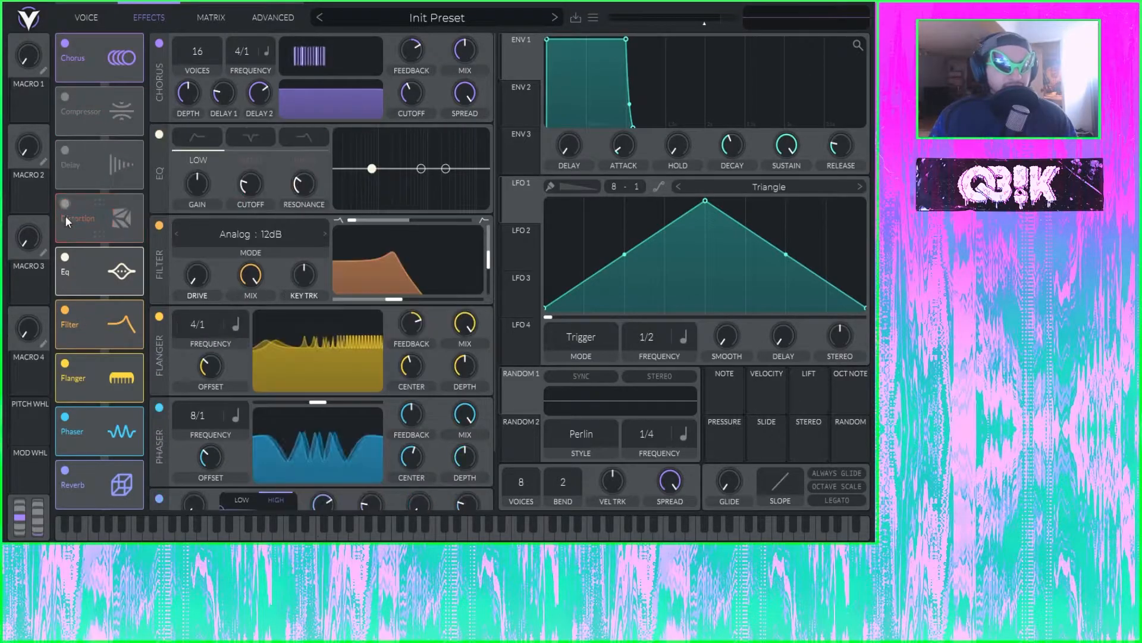
click(64, 257)
click(64, 310)
click(65, 363)
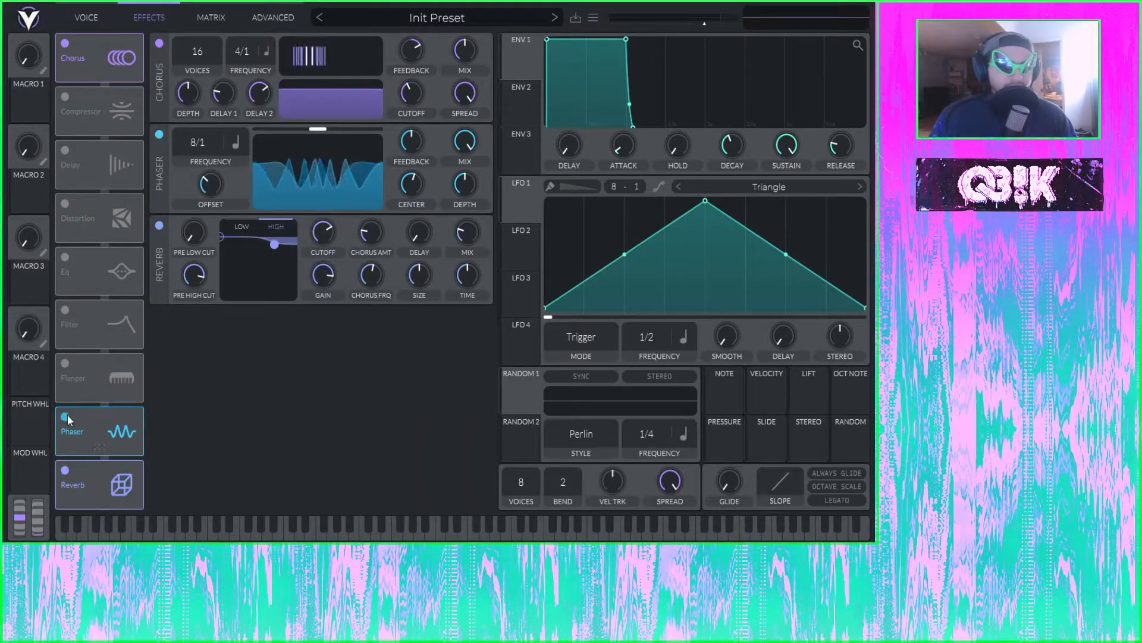
click(65, 416)
click(65, 470)
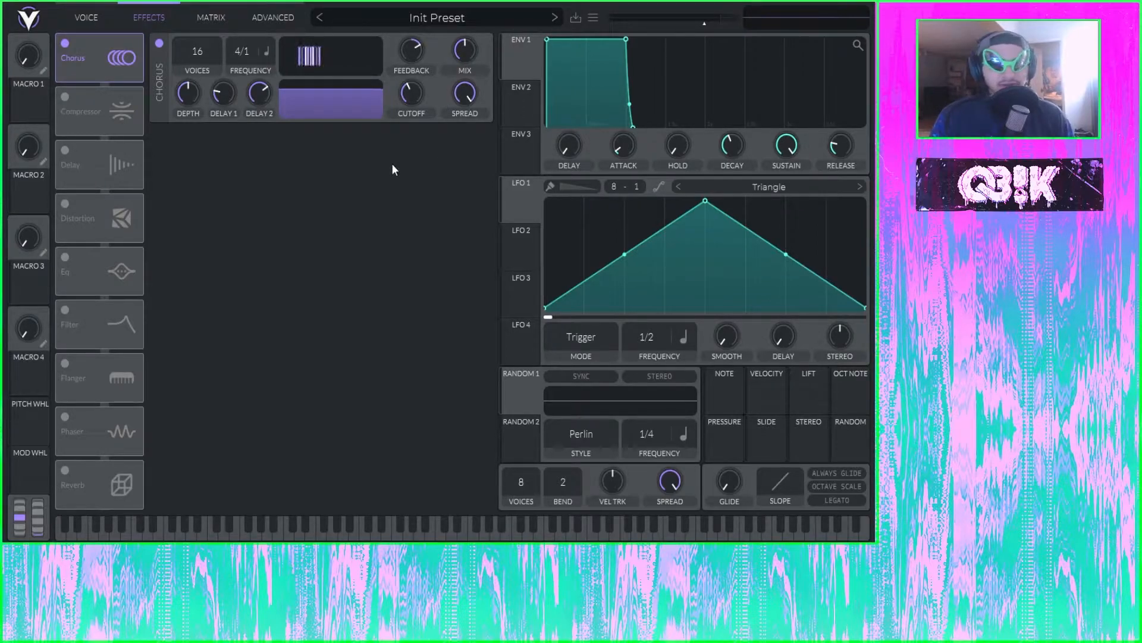
- Compare the Chorus bypassed and enabled, and sweep its mix down to 10% and up to maximum
click(157, 43)
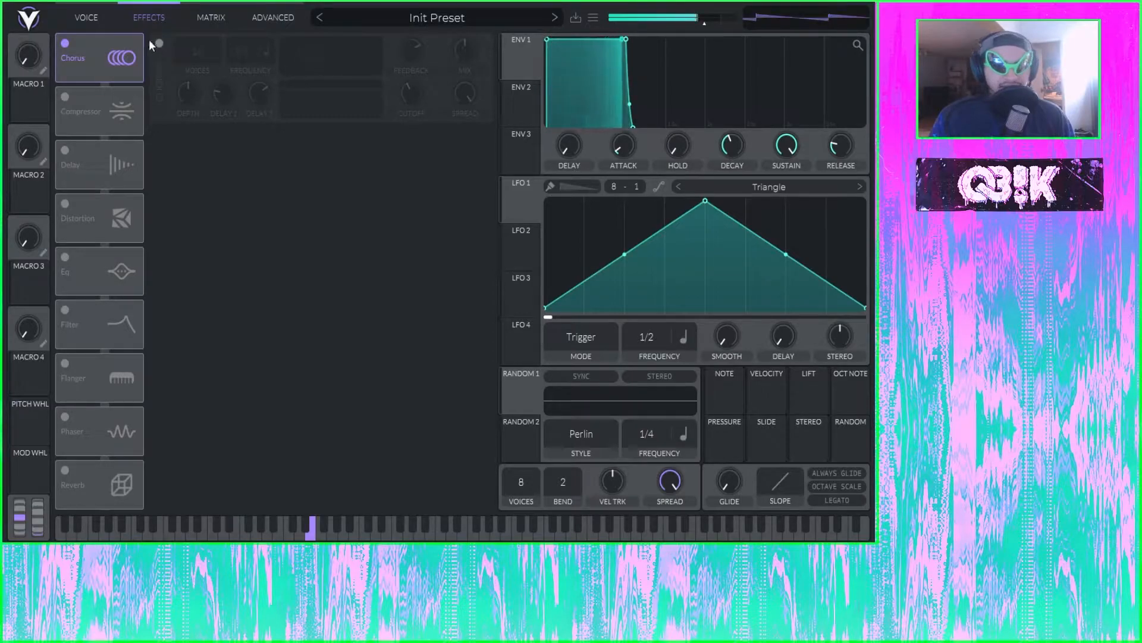
click(158, 43)
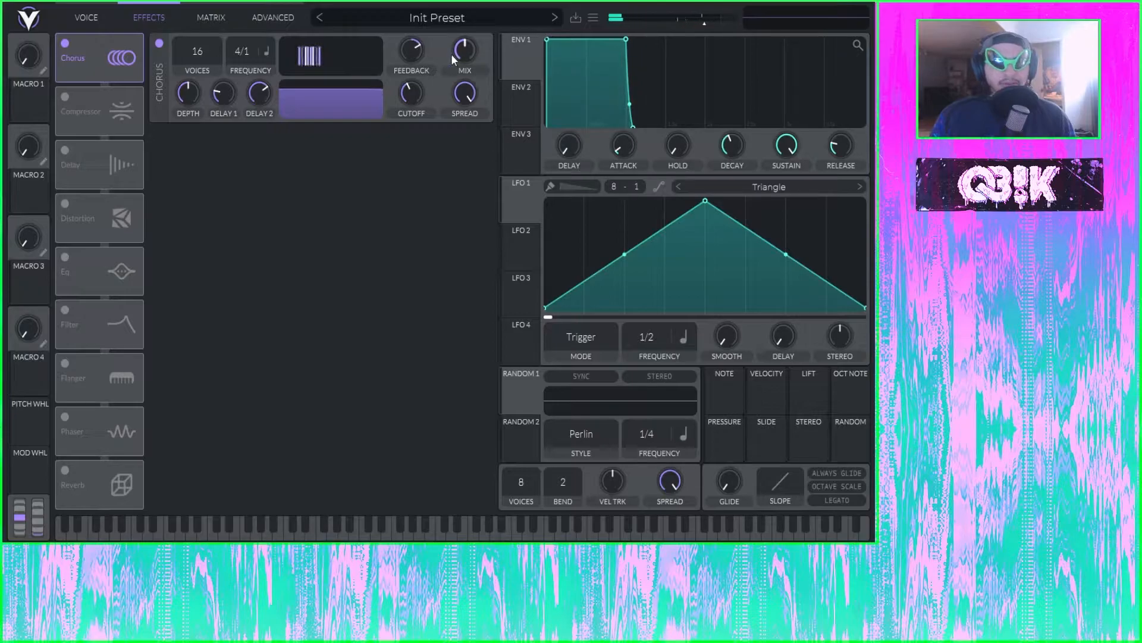
mouse_move(462, 55)
drag(462, 55, 473, 83)
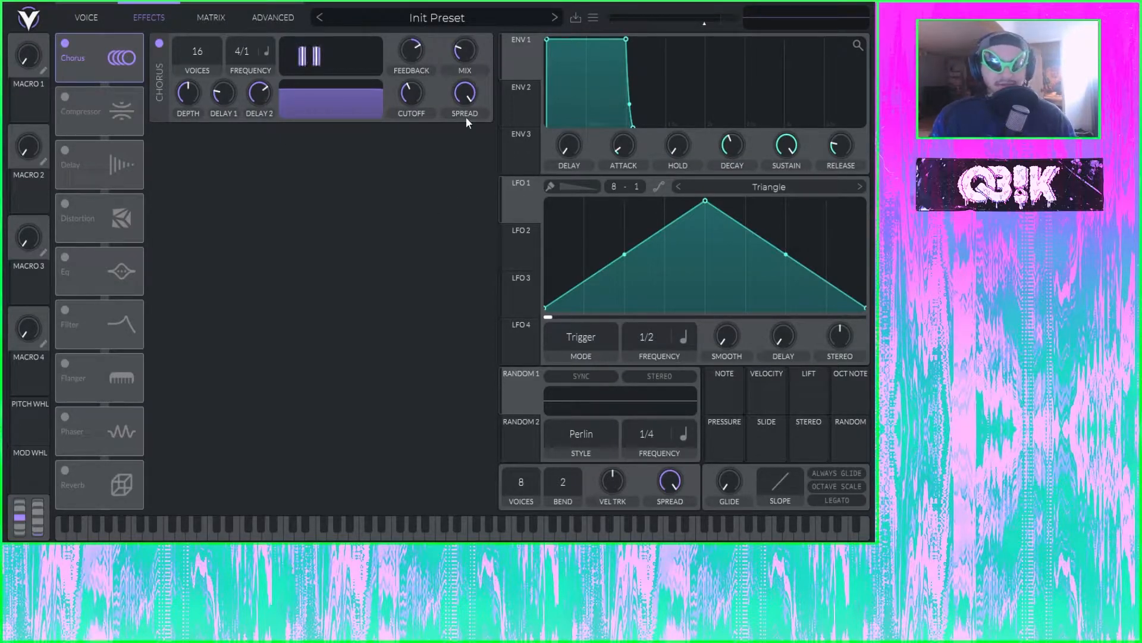
click(466, 53)
drag(465, 54, 462, 70)
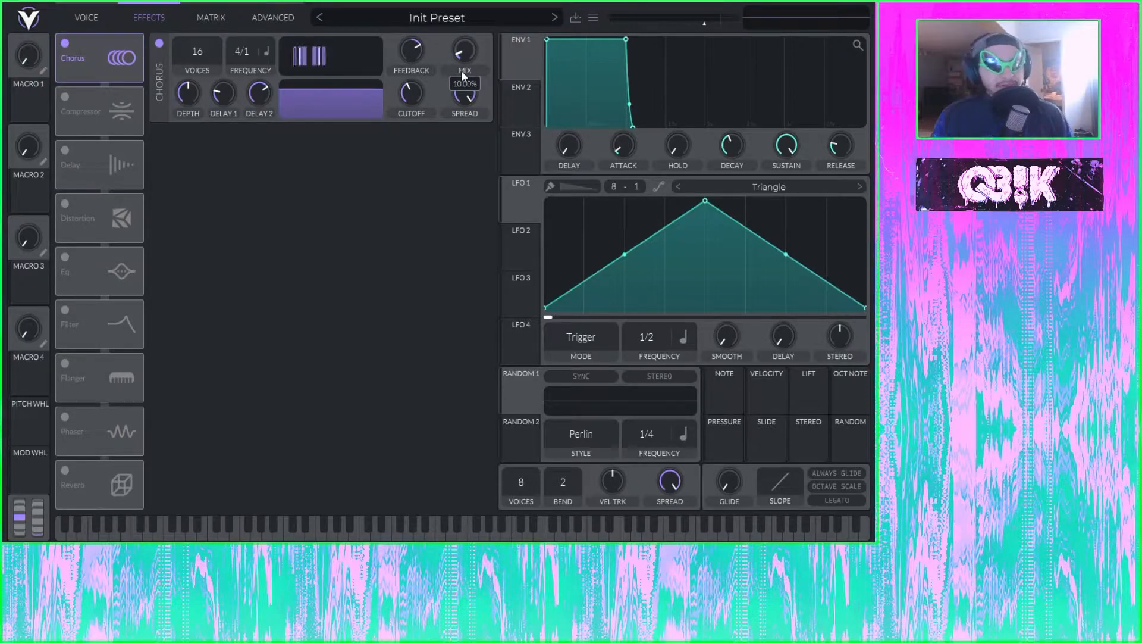
drag(462, 70, 450, 33)
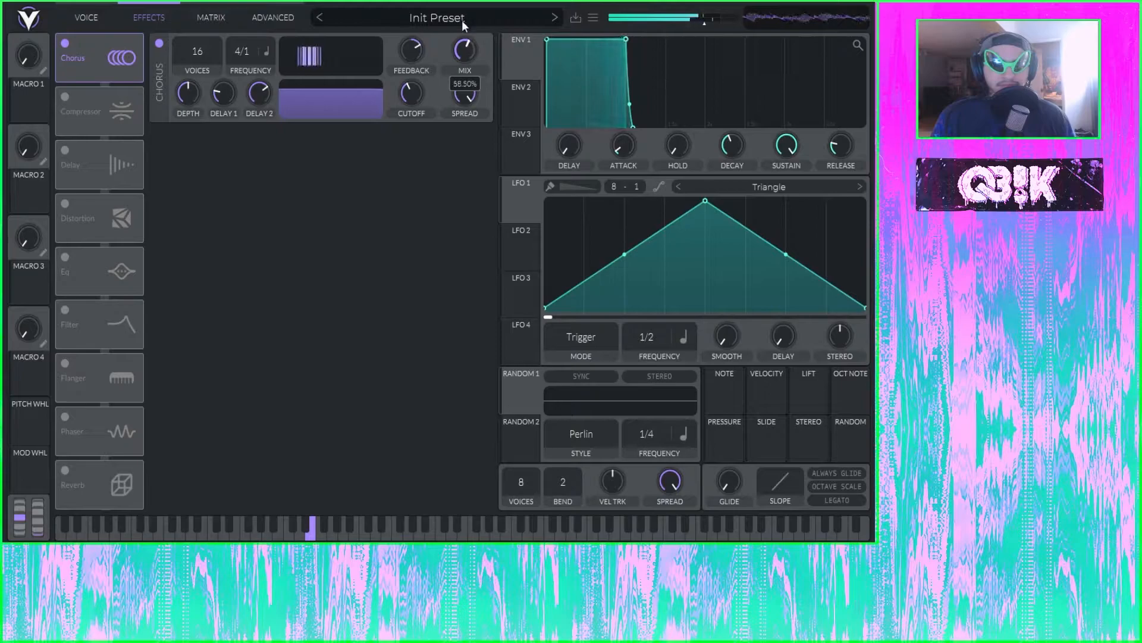
drag(469, 57, 476, 28)
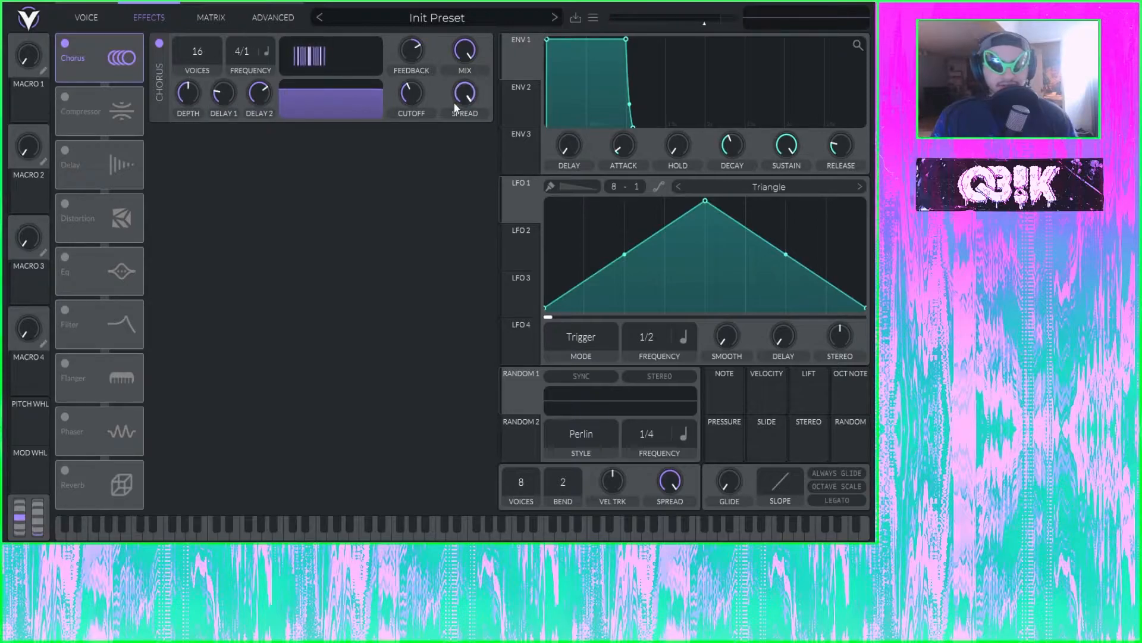
- Sweep the Chorus feedback across its negative and positive range, and raise it to 95%
mouse_move(413, 53)
mouse_down()
mouse_move(417, 28)
mouse_move(419, 60)
mouse_up()
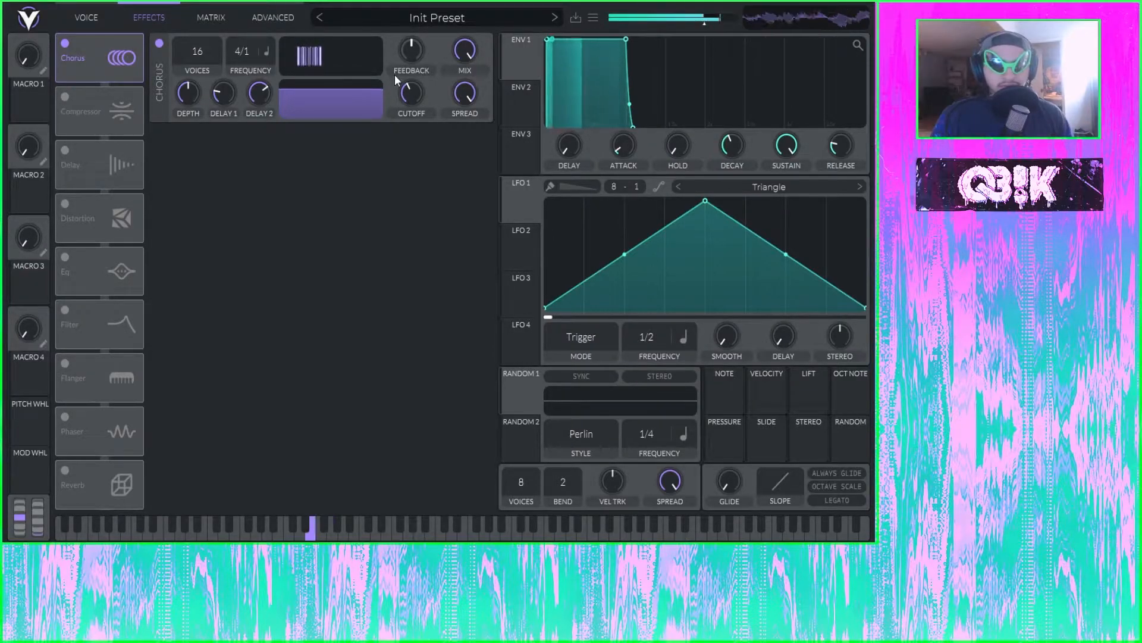
drag(409, 52, 412, 27)
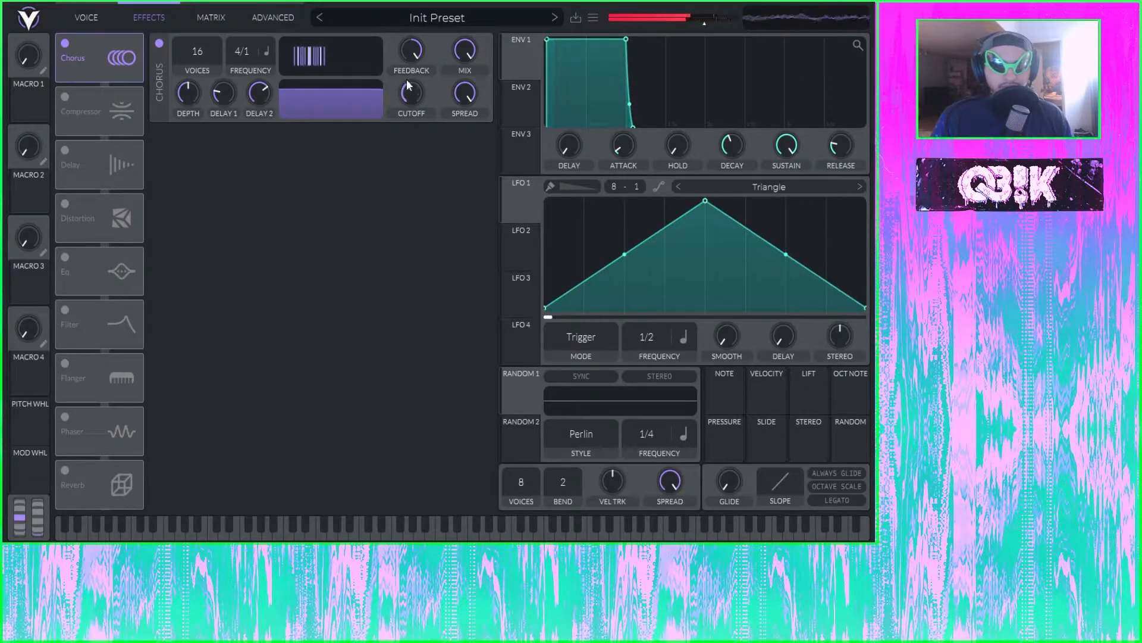
drag(409, 51, 426, 189)
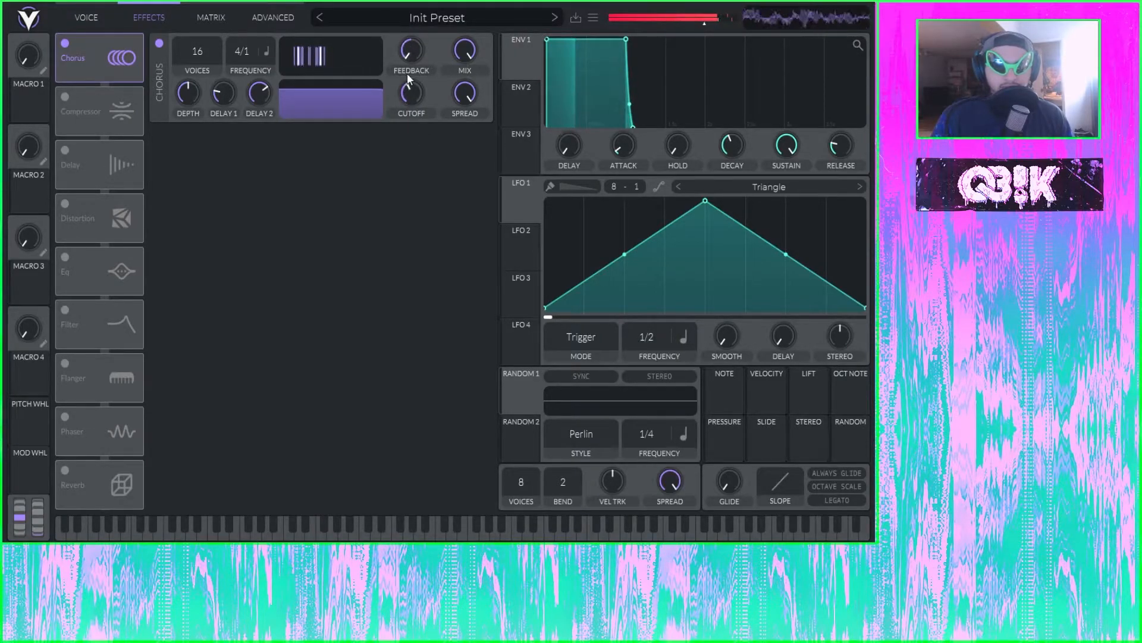
drag(412, 56, 413, 81)
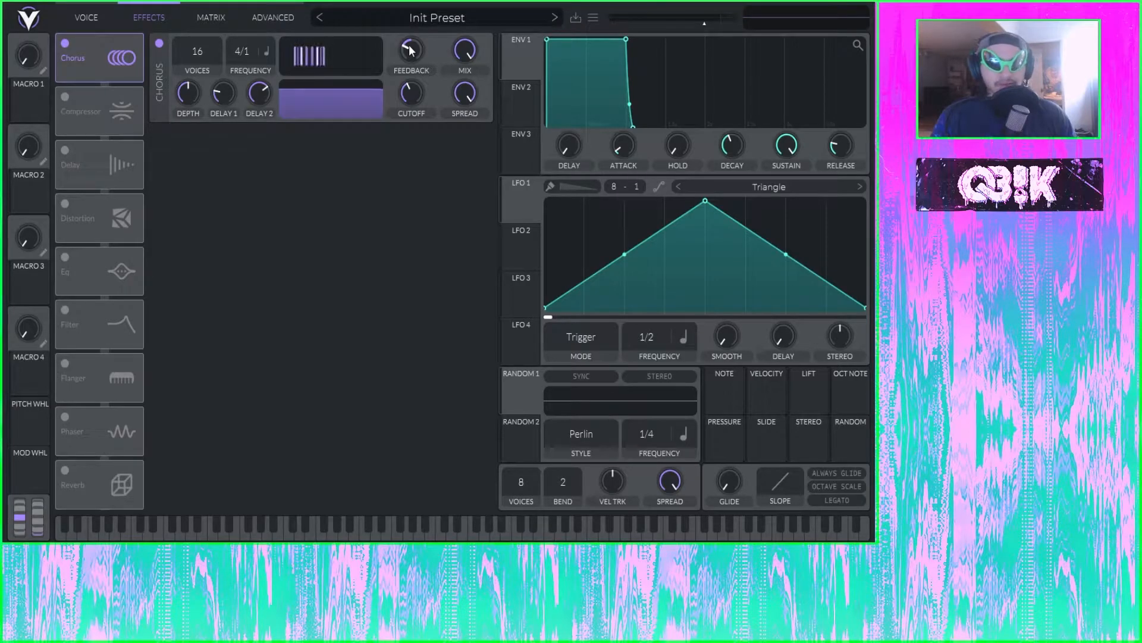
mouse_move(409, 45)
mouse_down()
mouse_move(439, 2)
mouse_move(438, 34)
mouse_move(415, 48)
mouse_up()
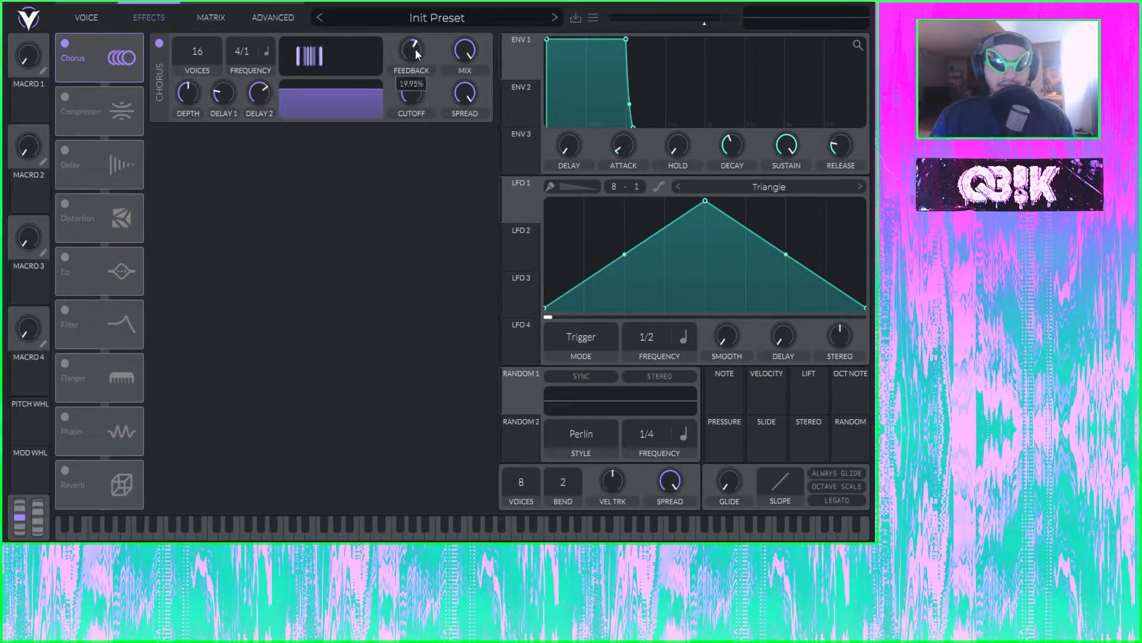
double_click(419, 45)
drag(420, 8, 419, 0)
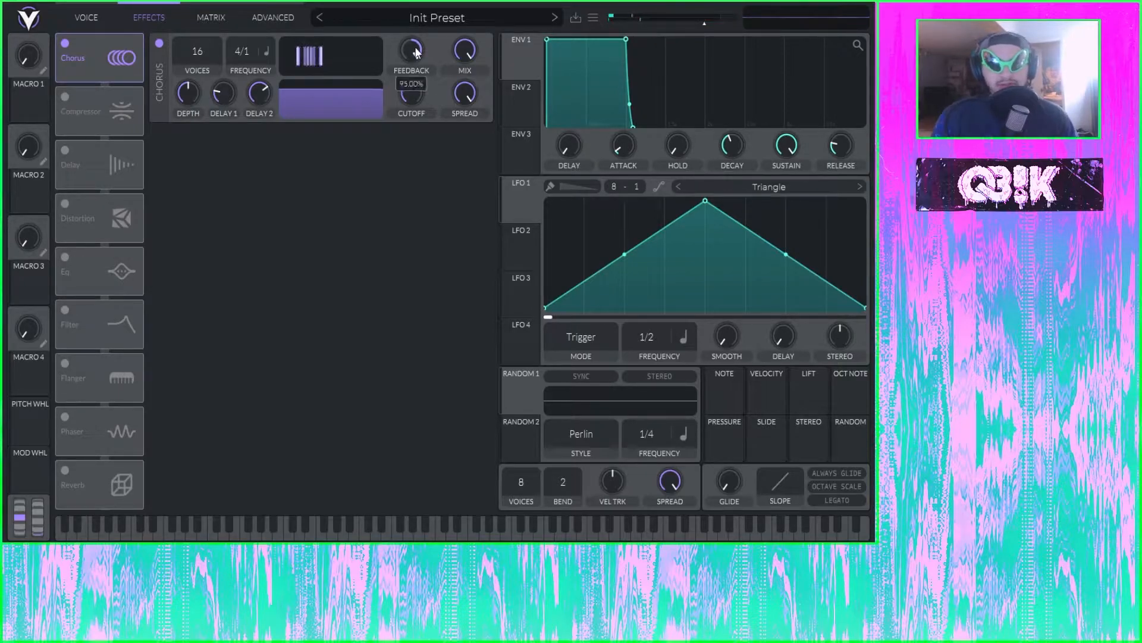
- Raise the Chorus cutoff to maximum and reduce its spread to 0
drag(410, 91, 420, 46)
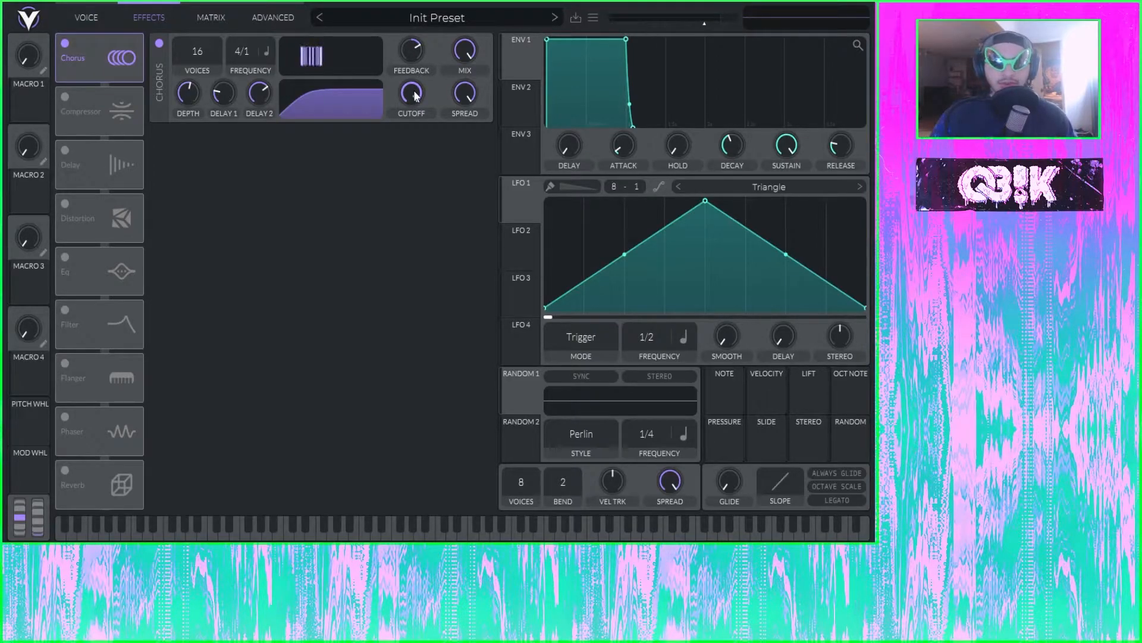
mouse_move(418, 93)
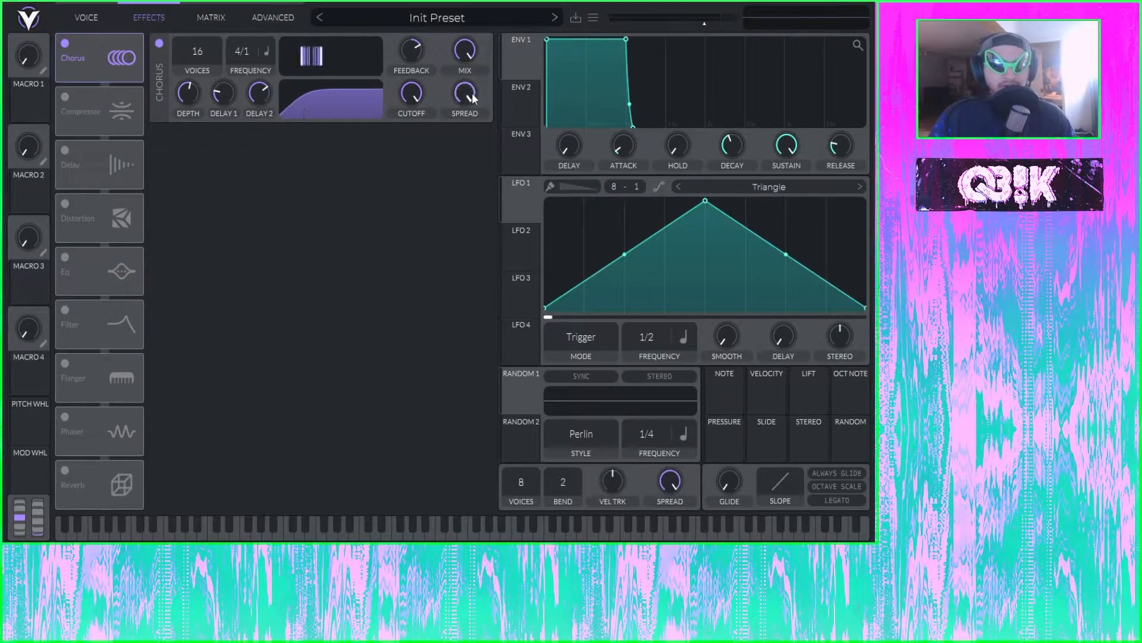
mouse_move(474, 98)
drag(475, 98, 466, 243)
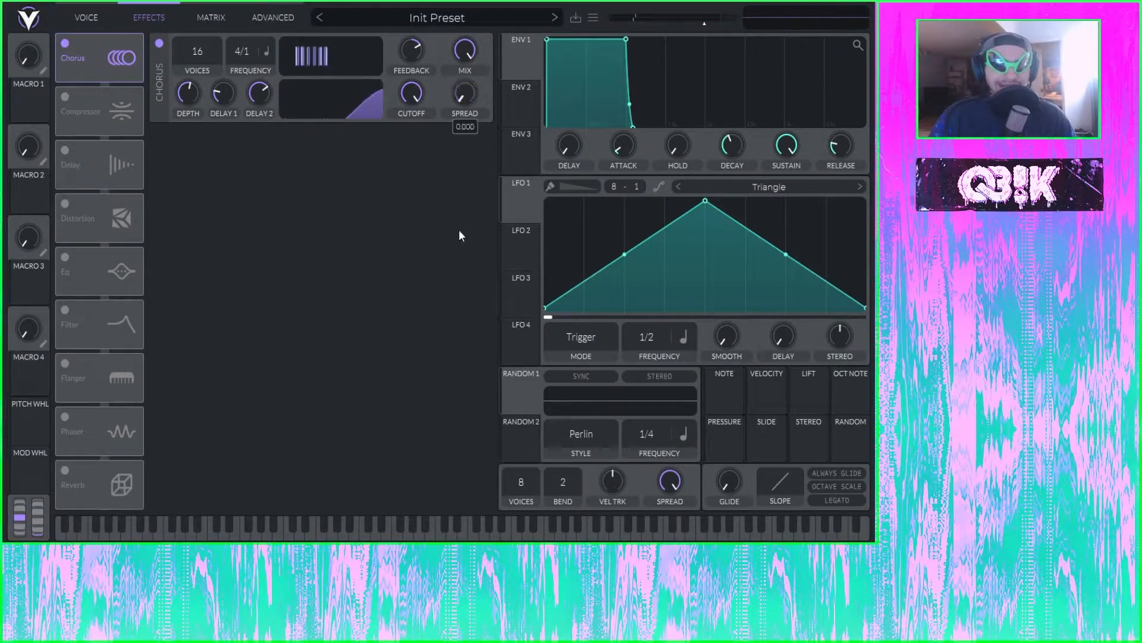
- Sweep the Chorus cutoff from 65.60 up to 107.8 and bring its spread back down to near zero
drag(456, 194, 366, 75)
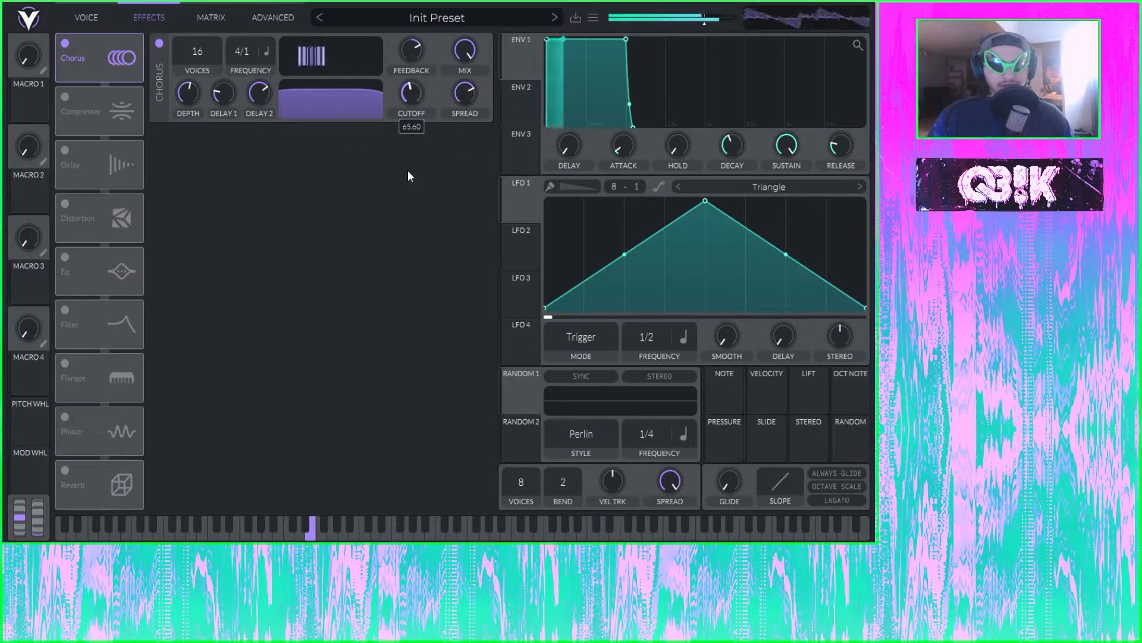
drag(411, 93, 406, 133)
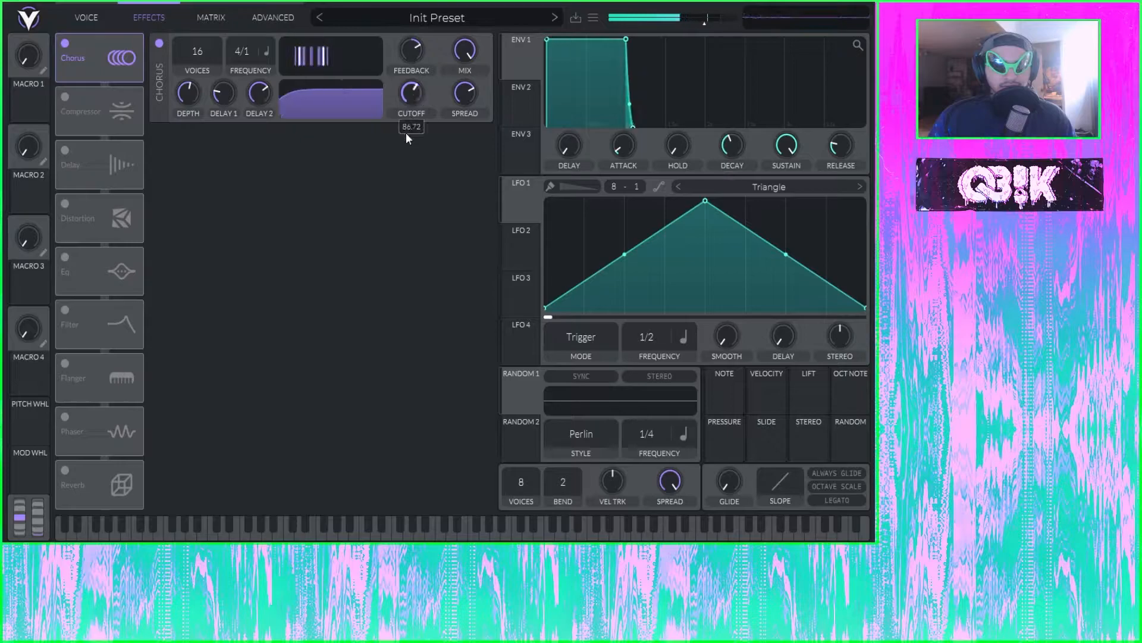
drag(463, 102, 444, 53)
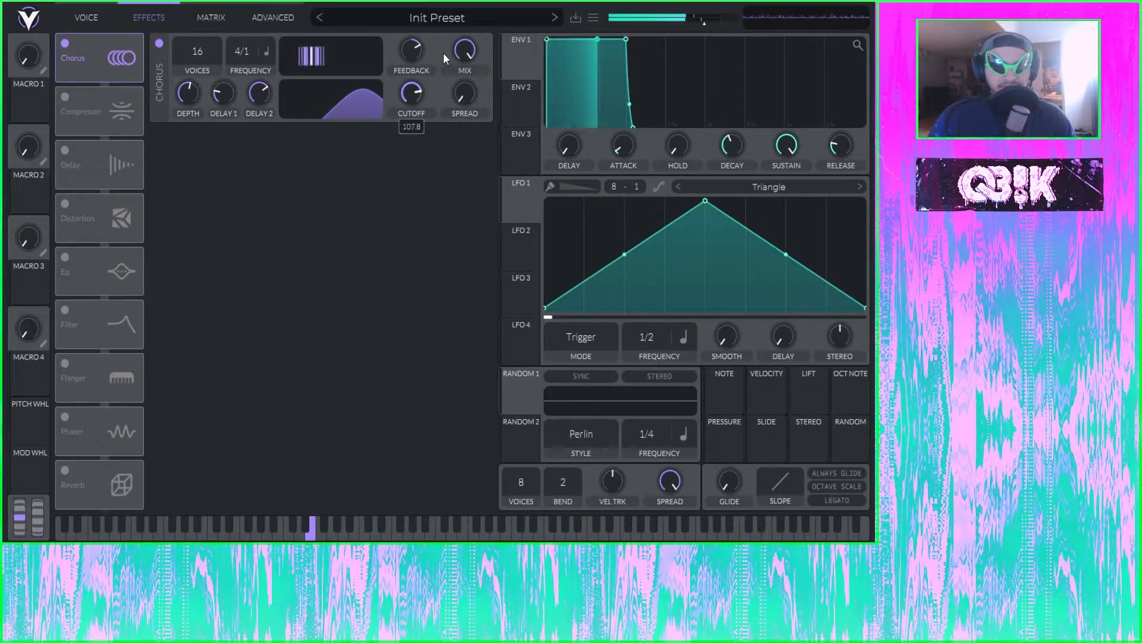
drag(470, 90, 424, 94)
- Sweep the Chorus mix down, up to maximum and down again to compare the dry and wet signals
drag(467, 50, 479, 135)
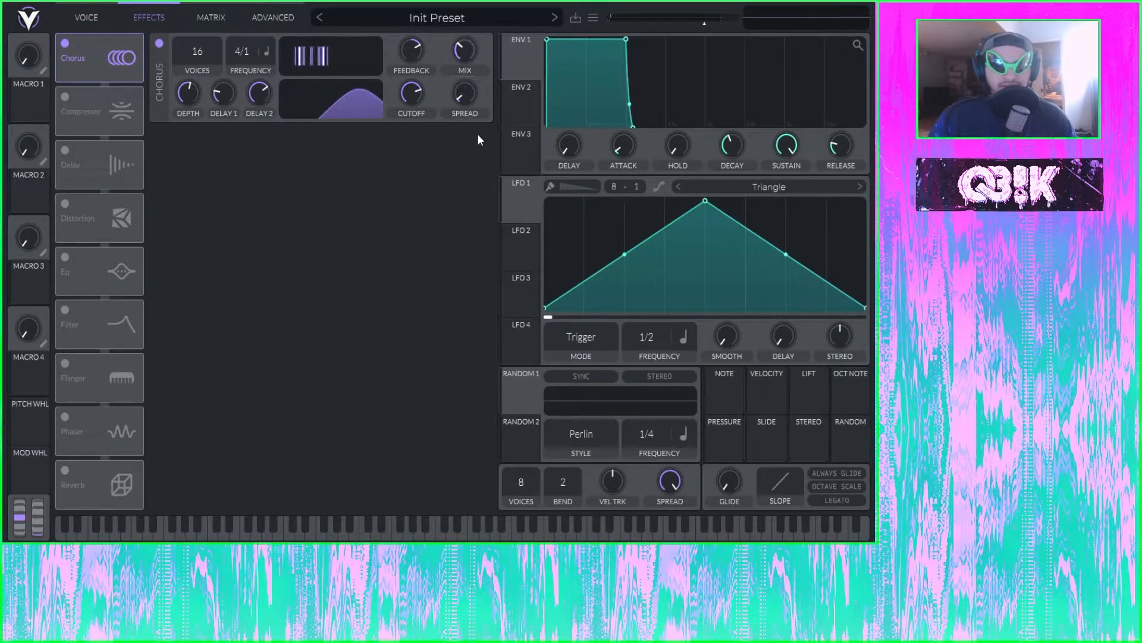
drag(466, 72, 462, 63)
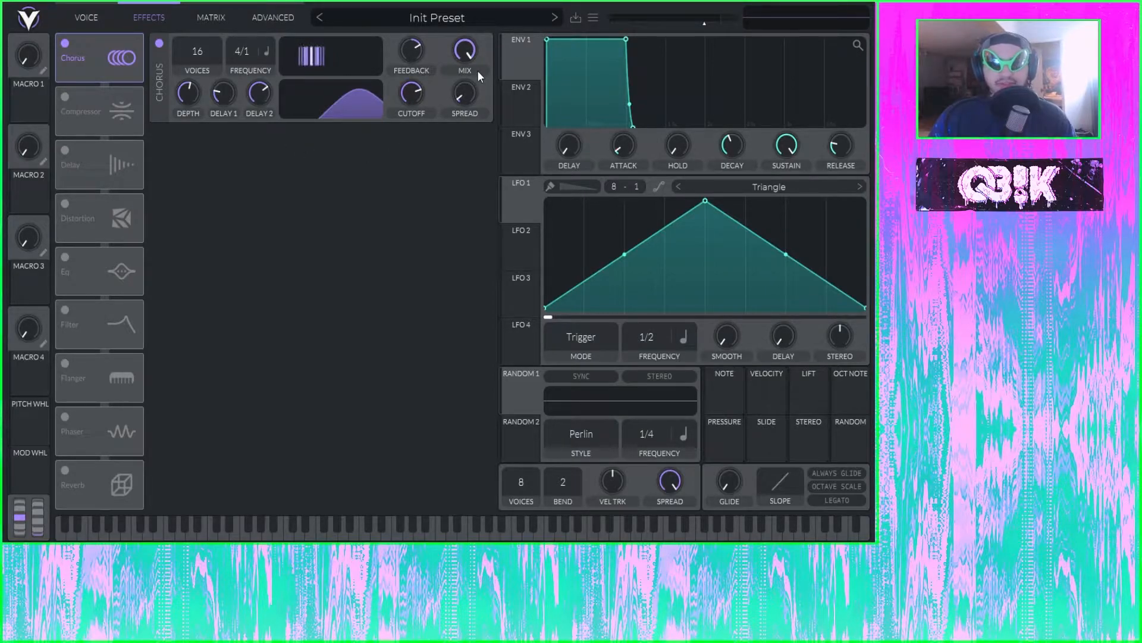
click(441, 18)
click(387, 14)
drag(468, 56, 471, 91)
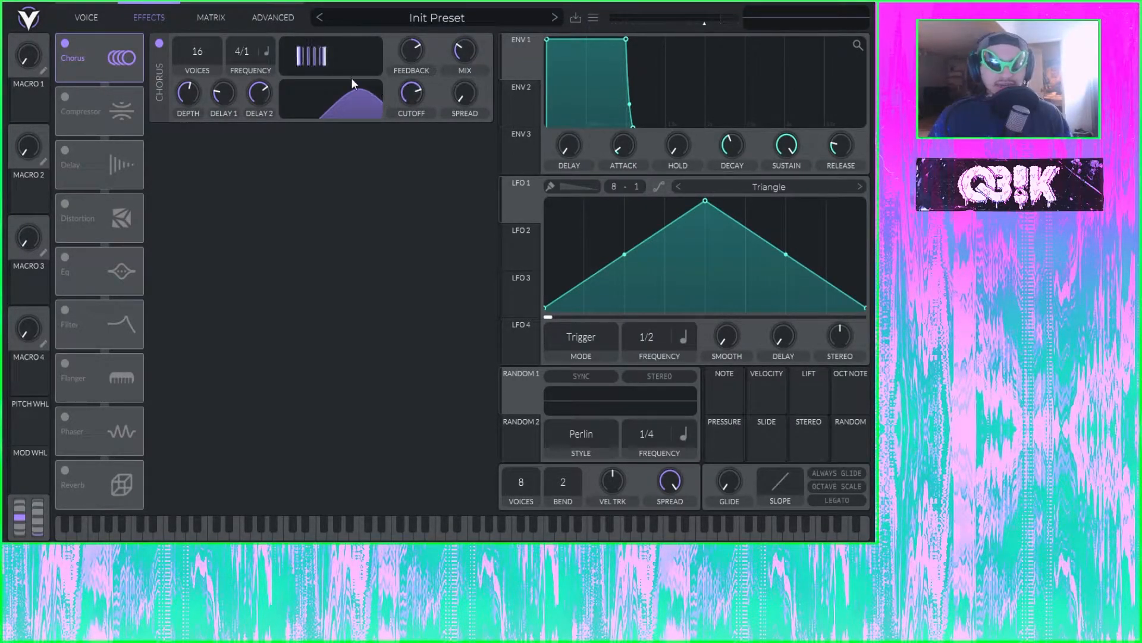
- Widen the Chorus filter spread to just below halfway and set the cutoff to about 116.8
drag(470, 92, 470, 71)
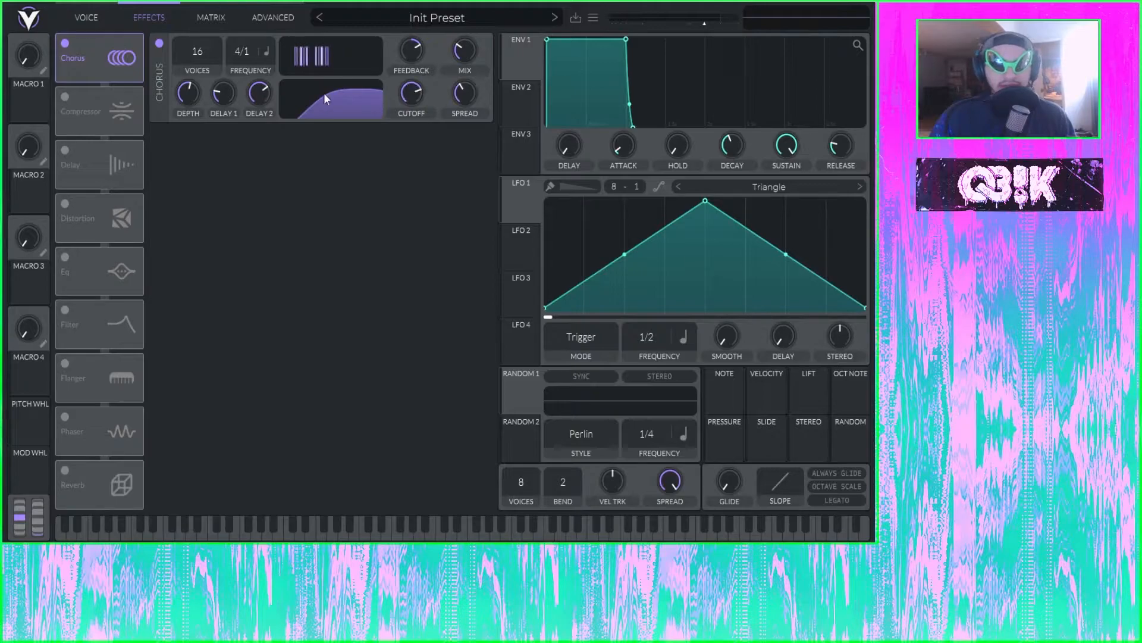
drag(410, 92, 410, 82)
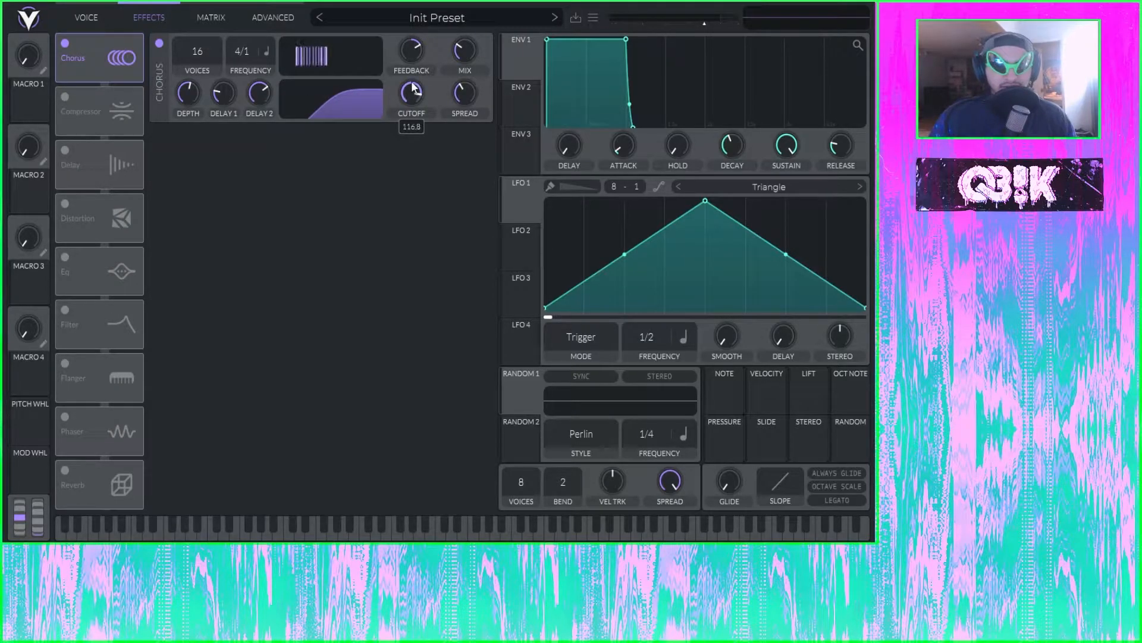
- Try the Chorus mix at maximum, lower it to a small amount, and raise the feedback to near maximum
drag(466, 49, 466, 23)
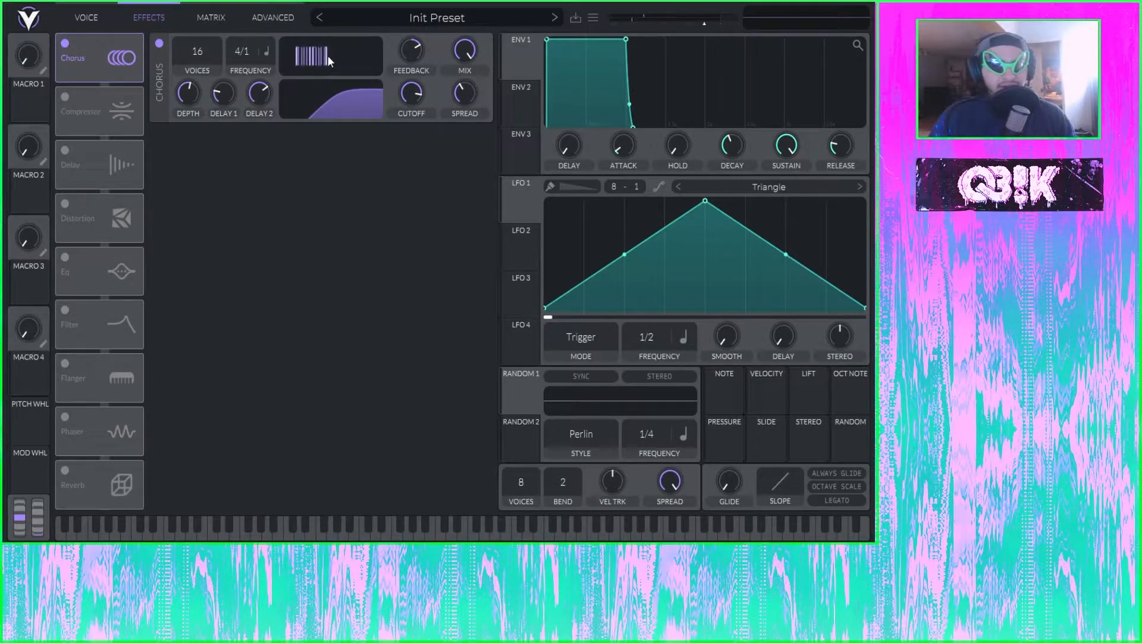
drag(467, 51, 473, 156)
drag(414, 50, 415, 34)
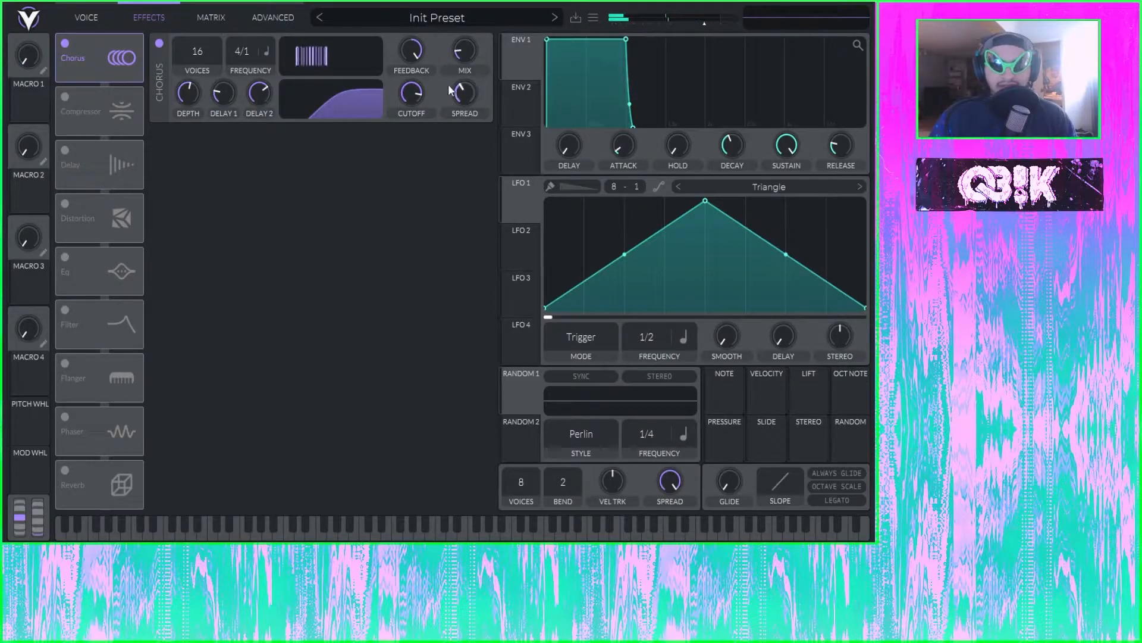
- Reset the Chorus cutoff to 60.00 and its spread and feedback to default, with the mix raised to maximum
click(154, 43)
click(155, 44)
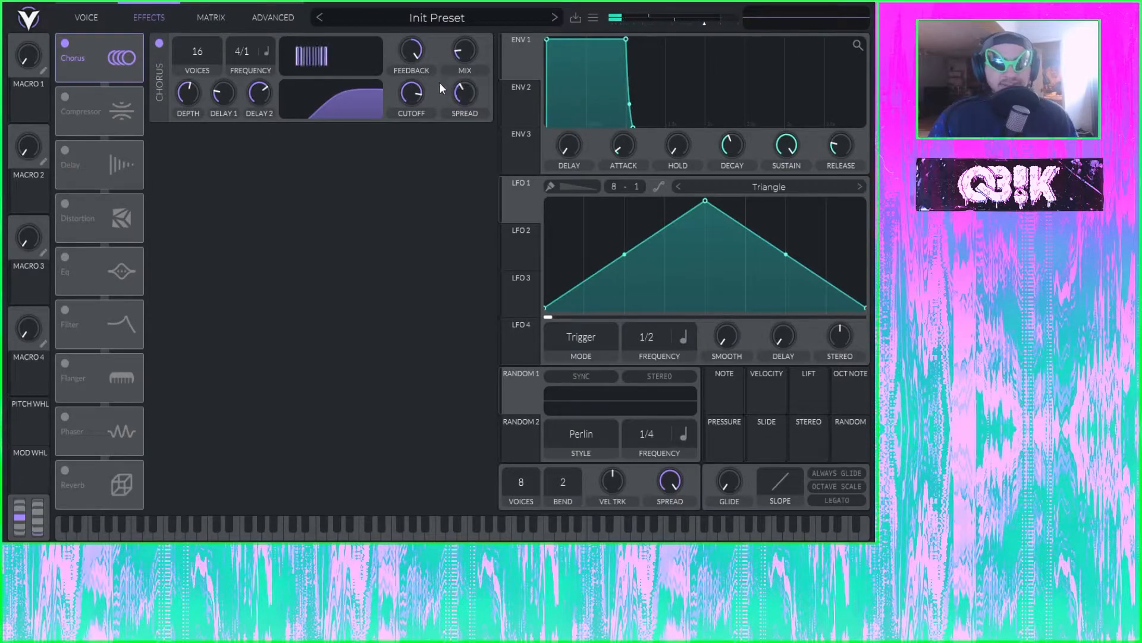
drag(416, 92, 415, 91)
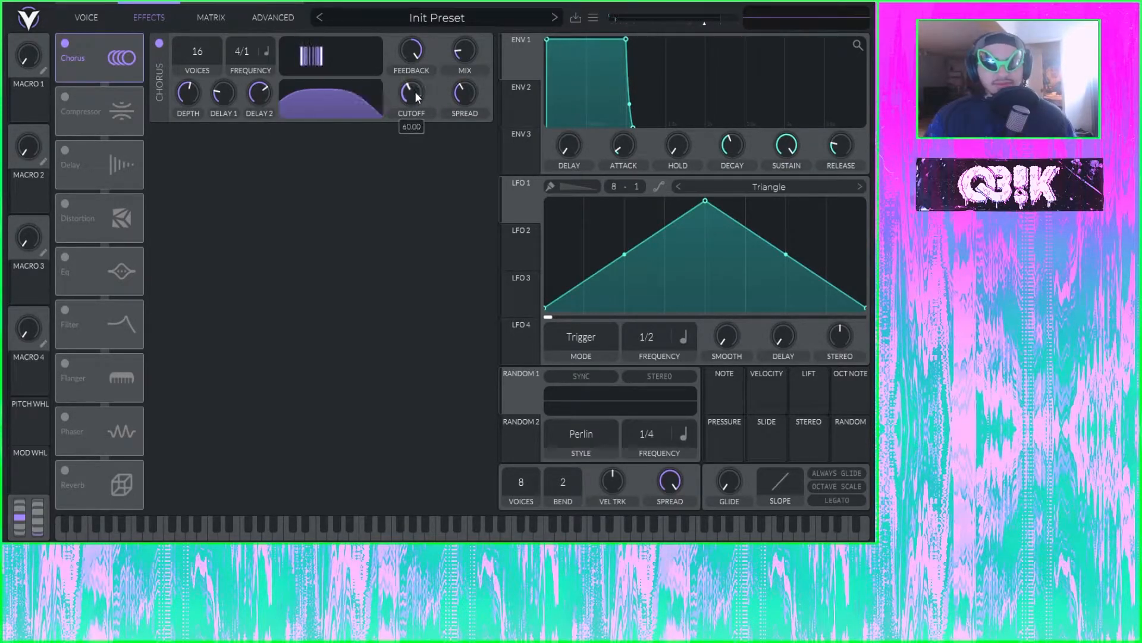
double_click(454, 97)
drag(462, 58, 498, 1)
double_click(416, 60)
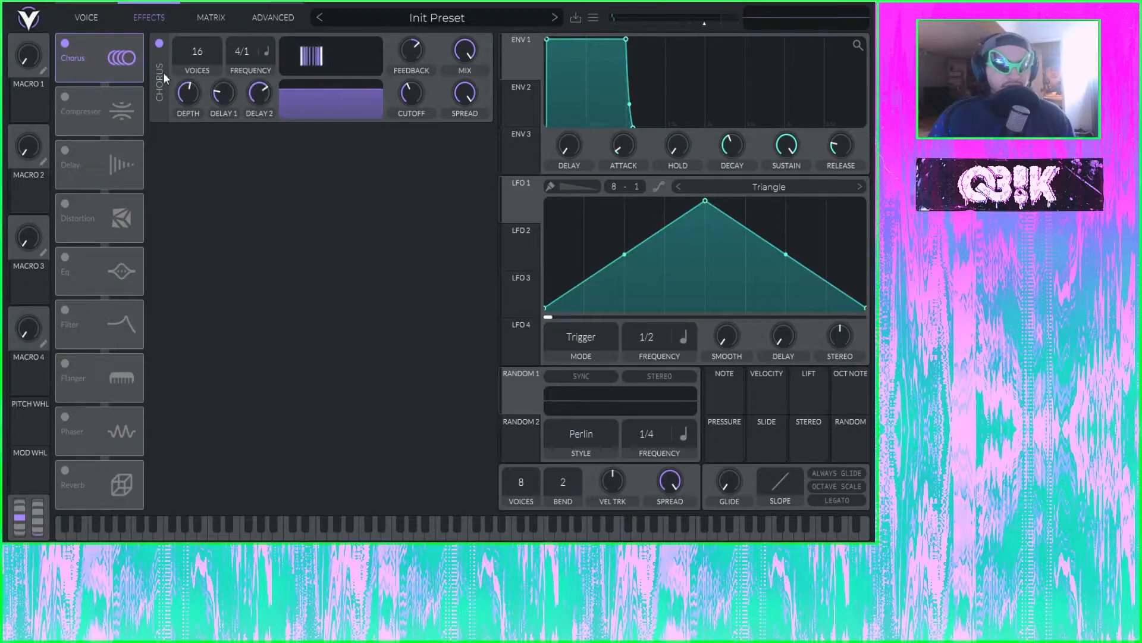
- Set the Chorus frequency to Freeze and the voices to 4, and check the oscillator page before returning to the effects
drag(239, 55, 242, 29)
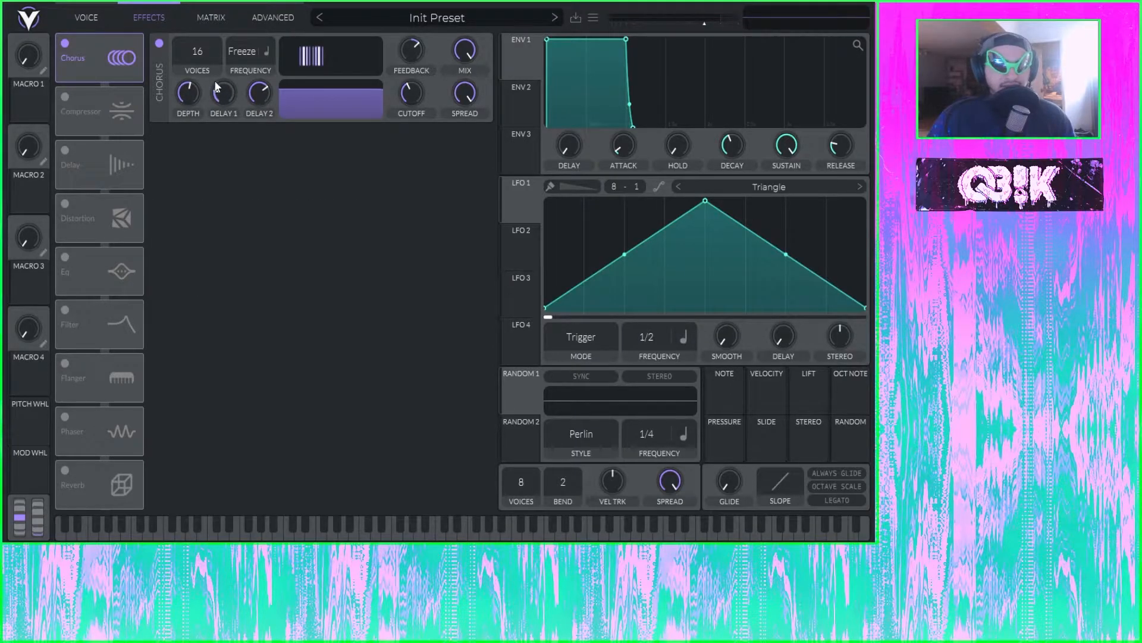
drag(198, 49, 208, 208)
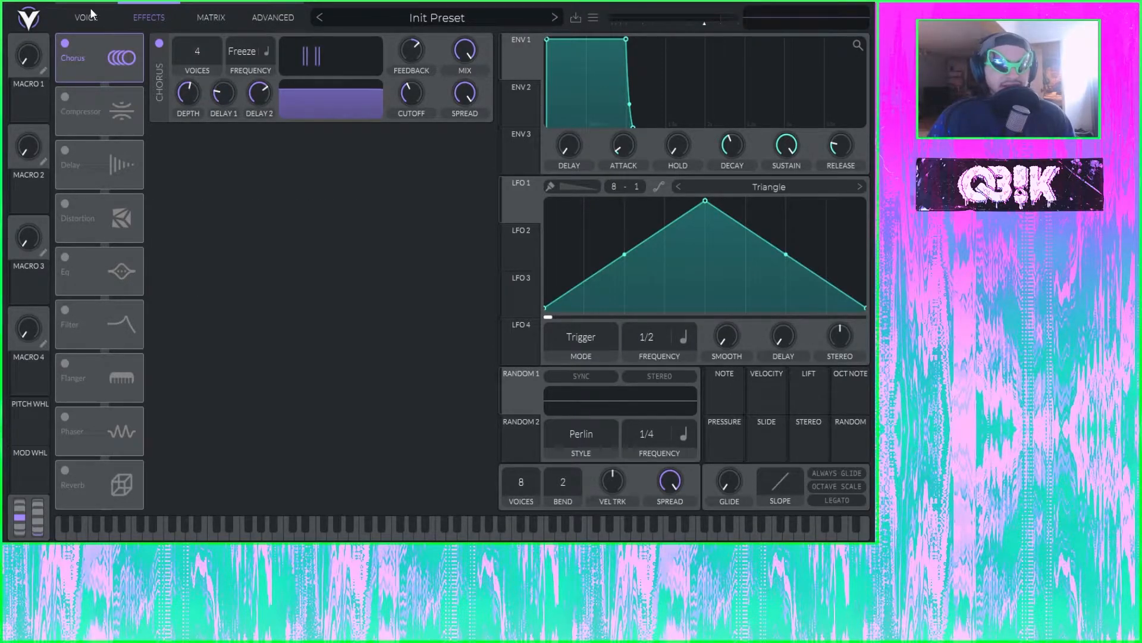
click(87, 17)
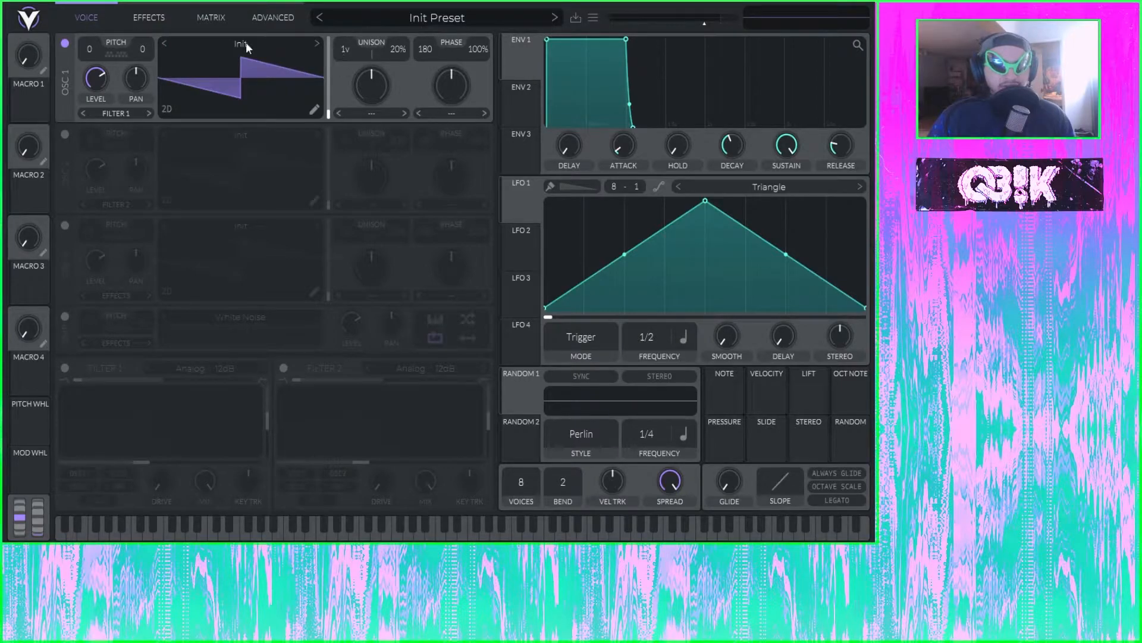
click(145, 17)
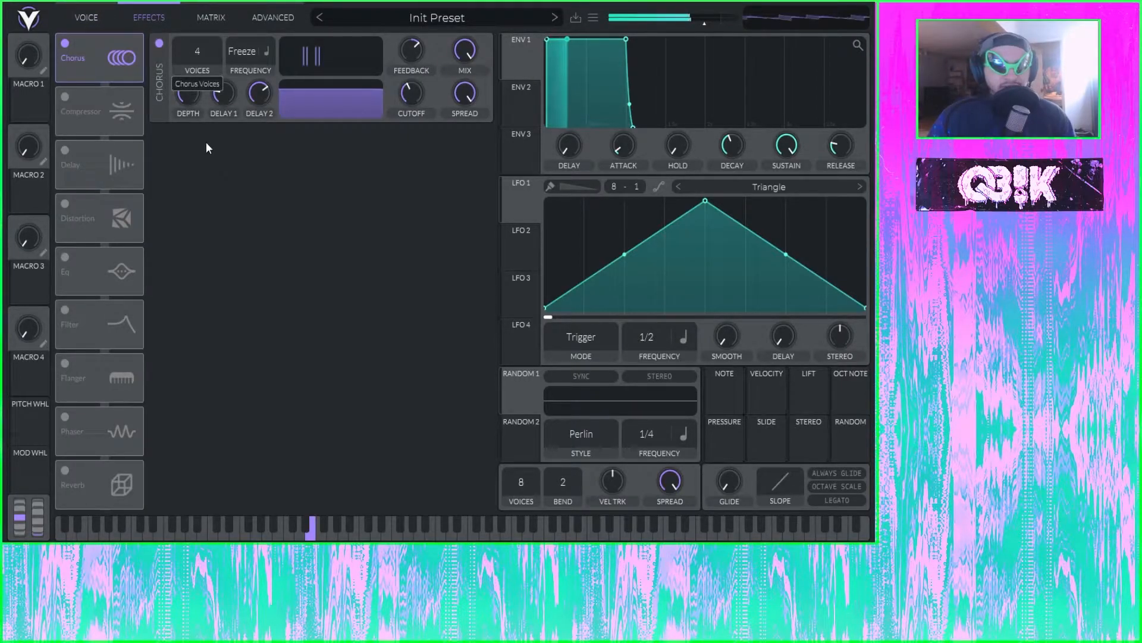
- Set the Chorus frequency to 4/1 and raise its voices to 16
drag(246, 55, 248, 25)
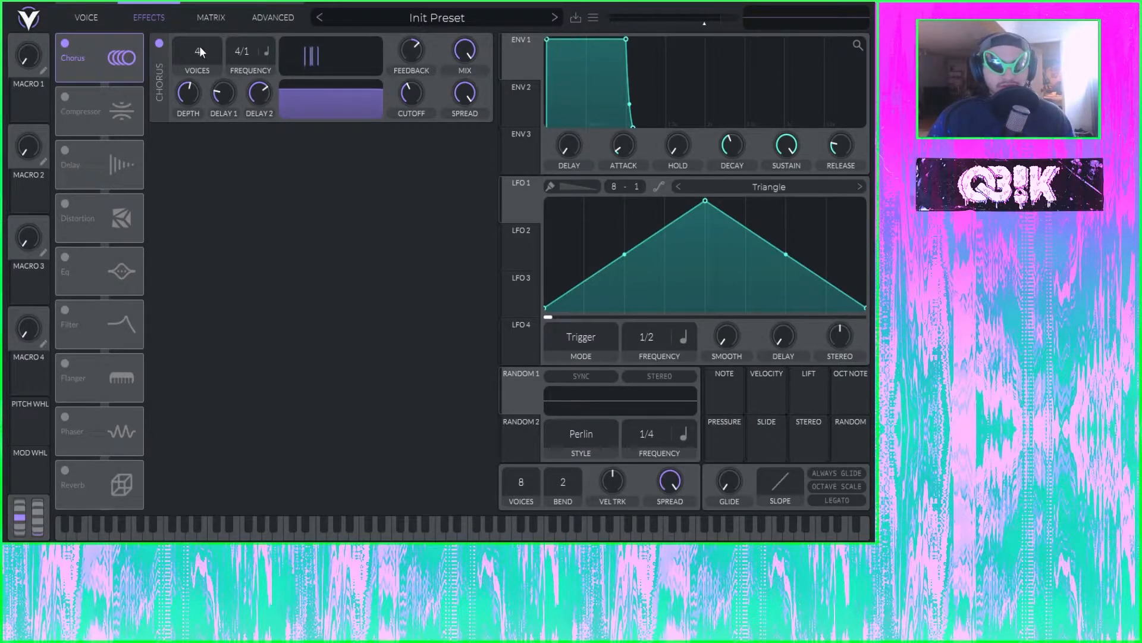
drag(198, 51, 199, 25)
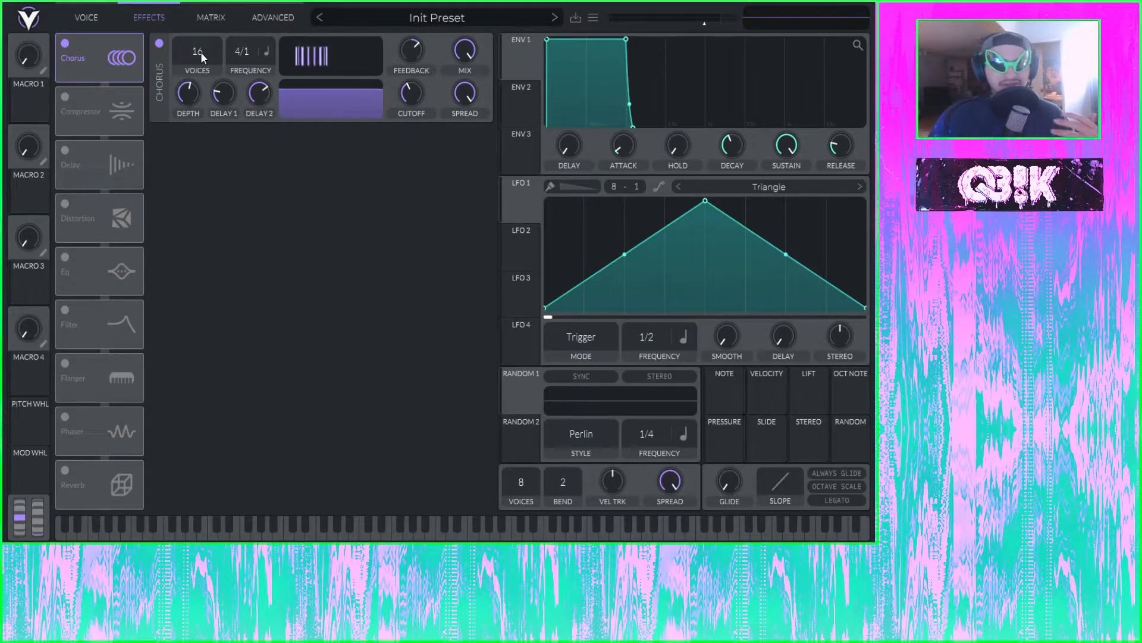
drag(199, 53, 196, 3)
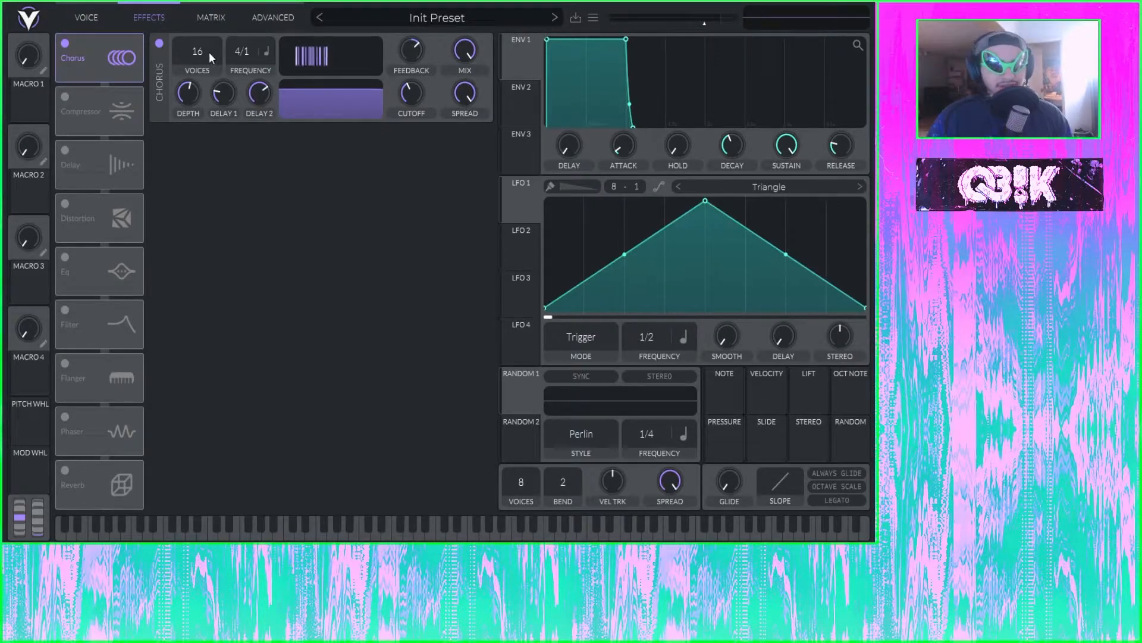
- Sweep the Chorus depth down to 0% and up to maximum
mouse_move(191, 88)
mouse_down()
mouse_move(208, 183)
mouse_move(237, 62)
mouse_move(199, 106)
mouse_move(210, 84)
mouse_up()
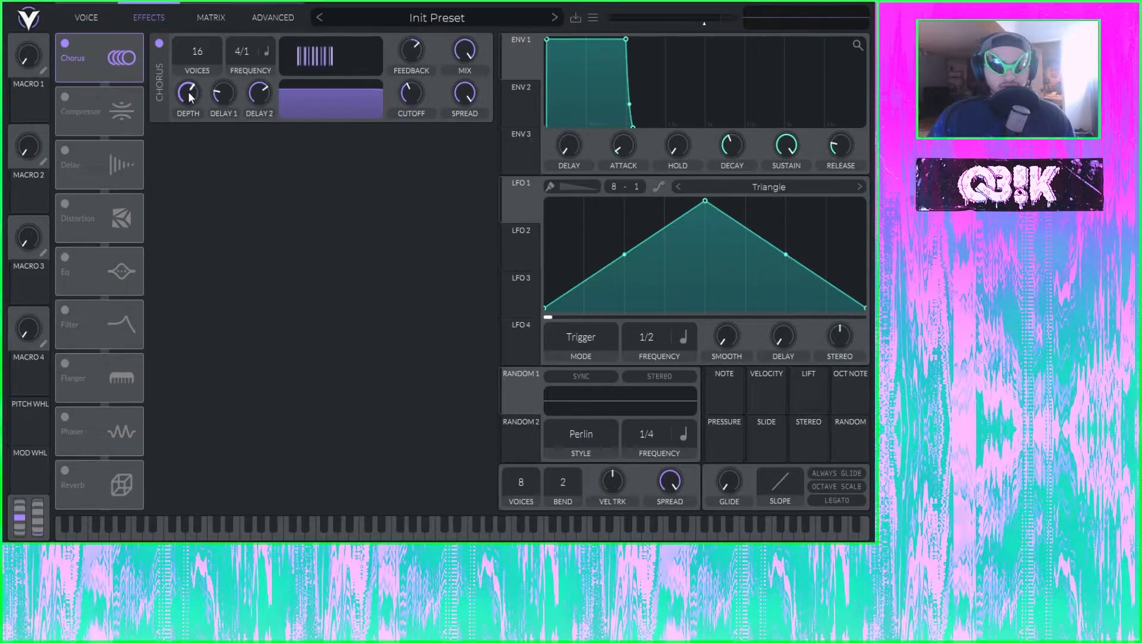
drag(185, 108, 171, 248)
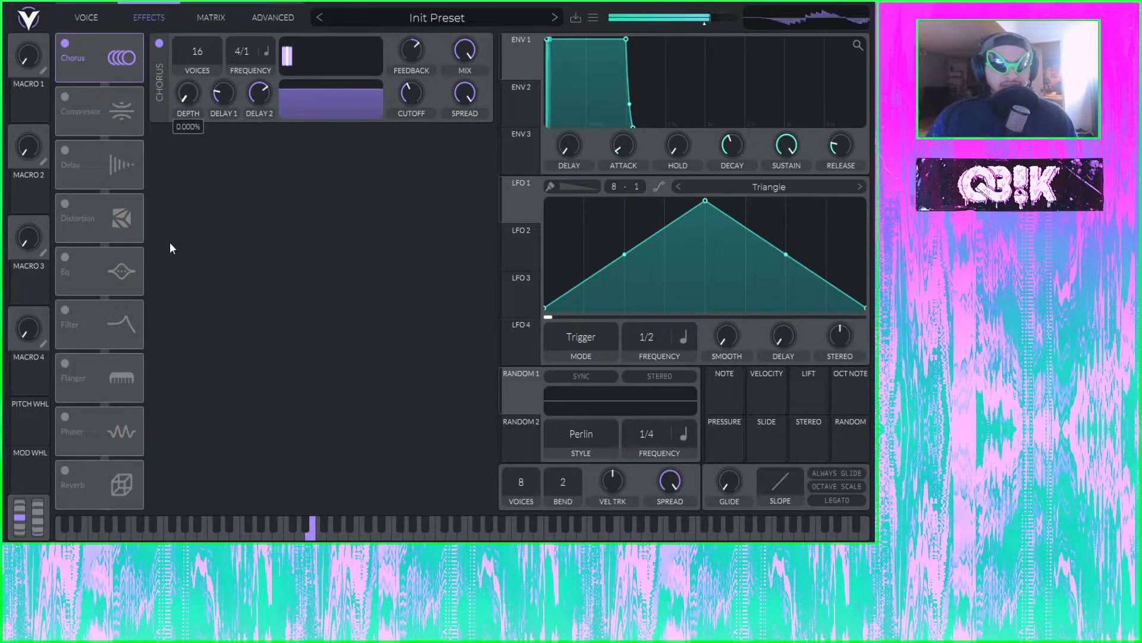
drag(188, 108, 197, 52)
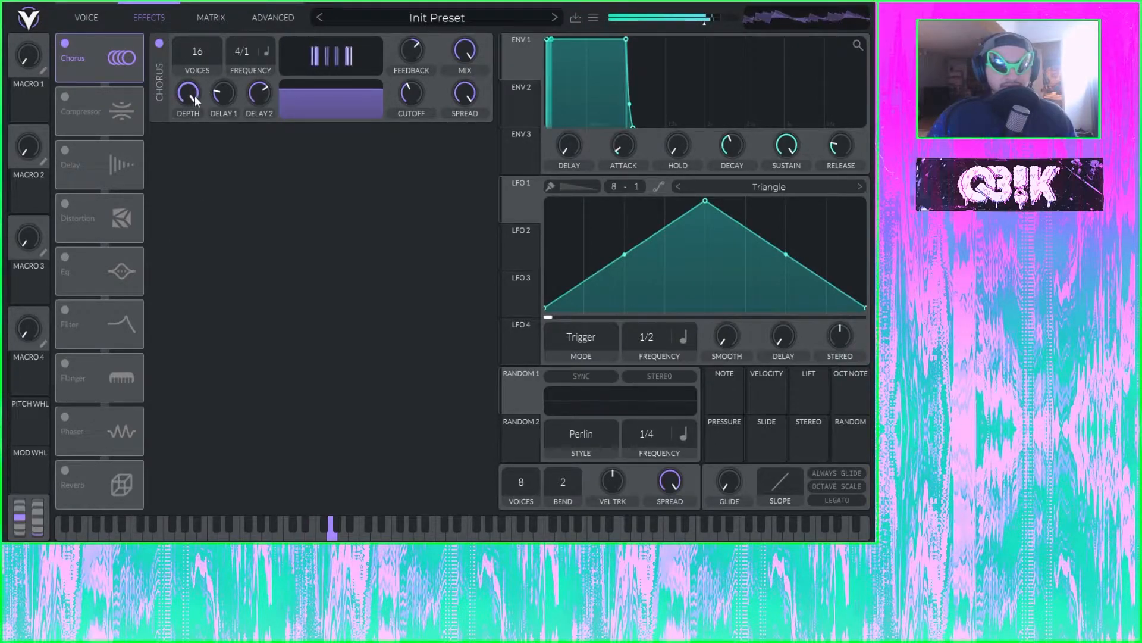
- Vary Chorus Delay 1 and Delay 2 between low and high settings, ending with Delay 2 at about 10.29 ms
drag(220, 92, 219, 209)
drag(259, 78, 237, 273)
drag(265, 90, 260, 38)
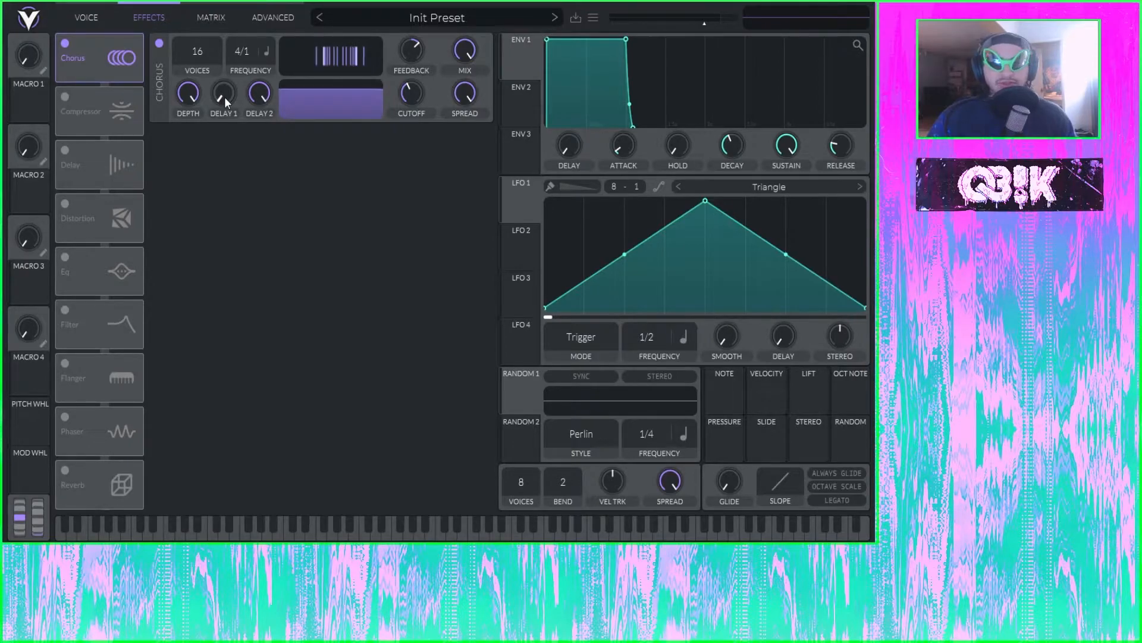
drag(224, 96, 233, 2)
drag(267, 89, 244, 202)
drag(224, 98, 237, 28)
drag(260, 95, 269, 40)
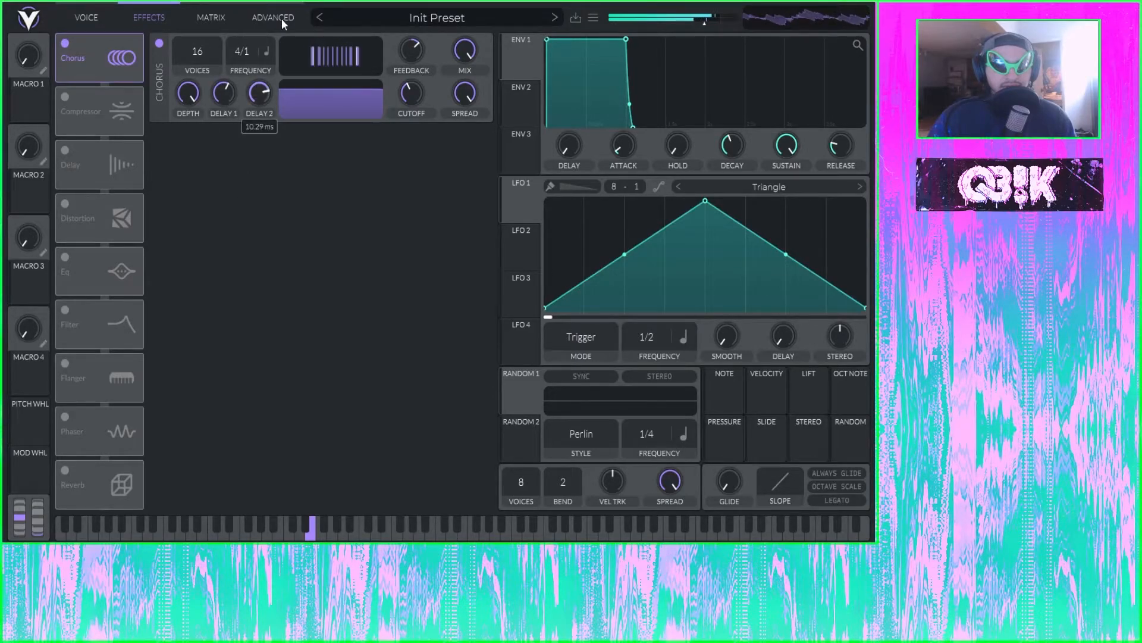
- Lower the Chorus depth, bring both delays down to minimum and set the frequency to Freeze
drag(188, 94, 190, 188)
drag(269, 112, 247, 301)
drag(238, 99, 223, 148)
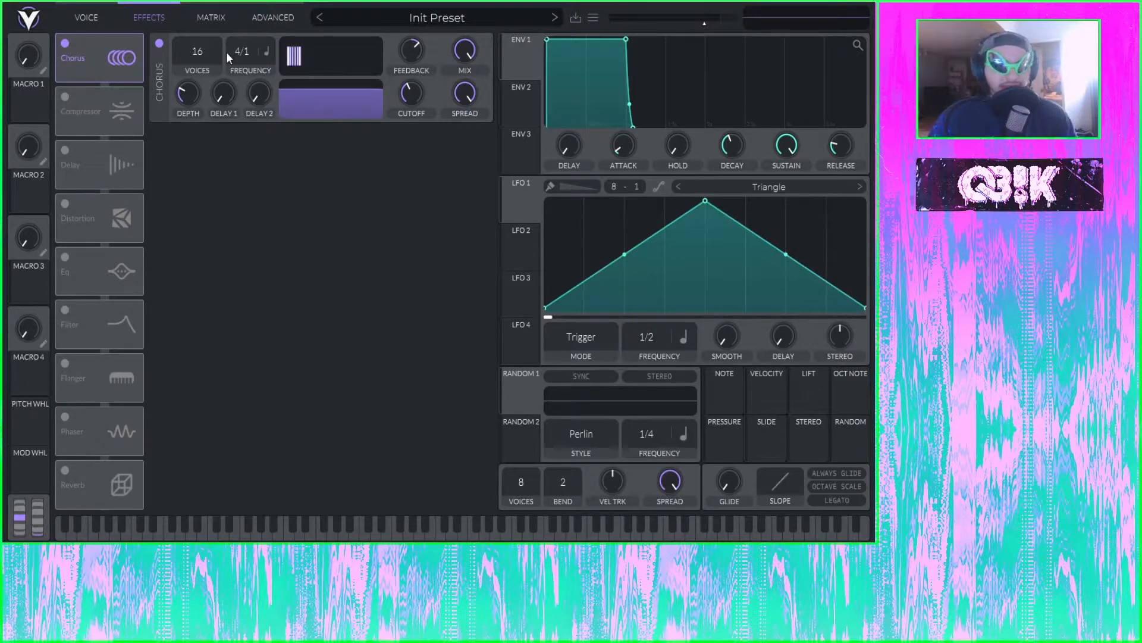
drag(245, 44, 198, 177)
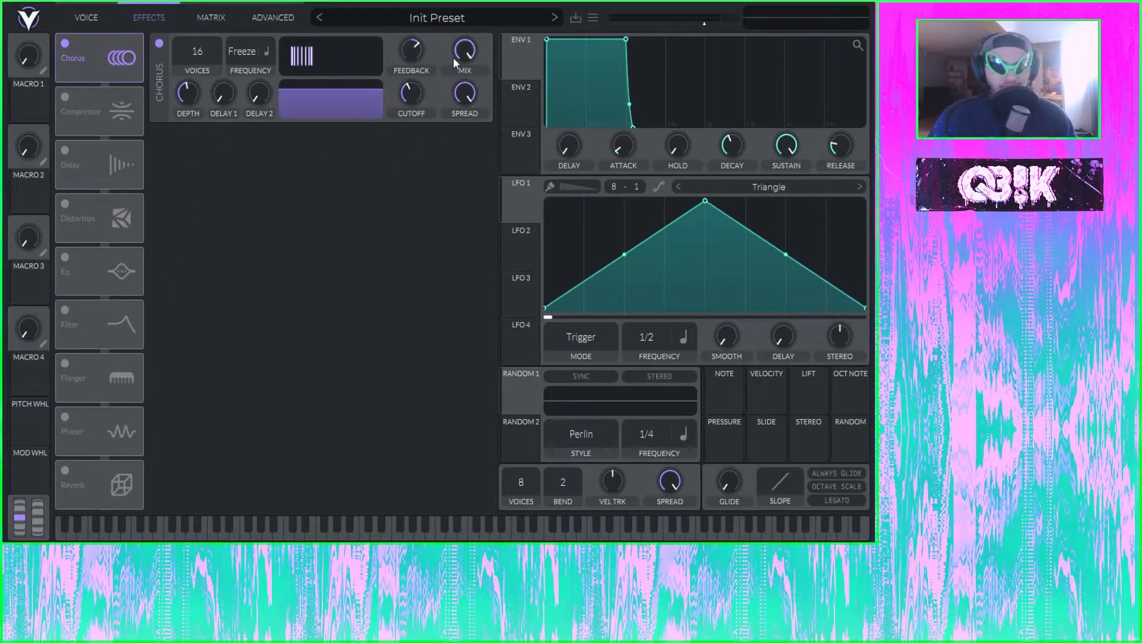
- Set Chorus Delay 1 slightly above minimum, and raise Delay 2 and the depth to near maximum
drag(220, 112, 231, 87)
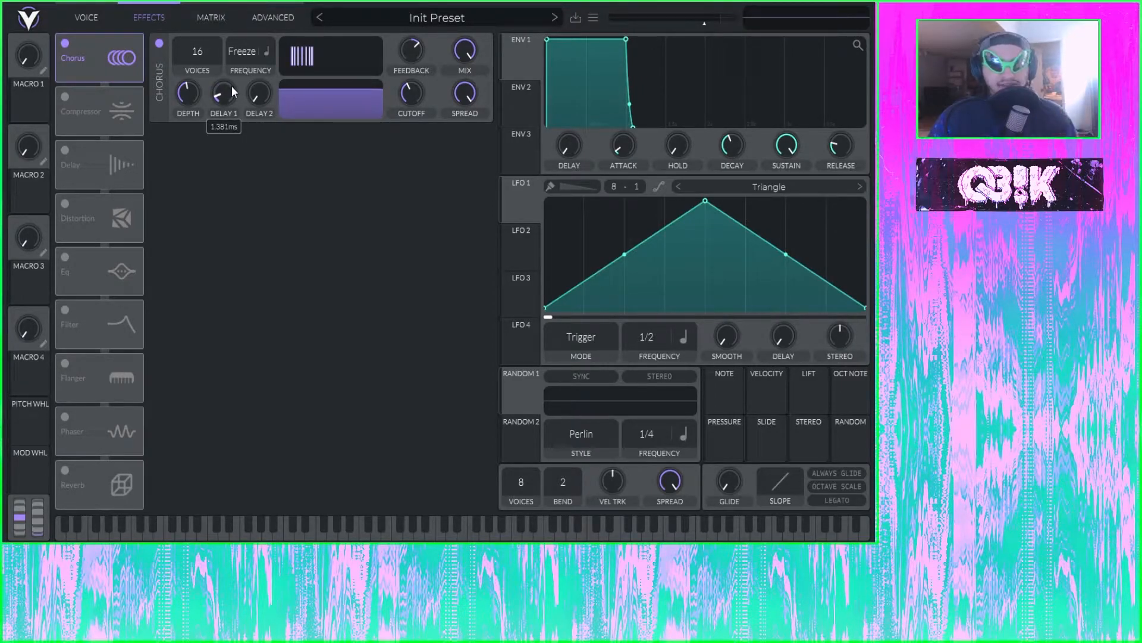
mouse_move(231, 85)
mouse_down()
mouse_move(241, 23)
mouse_move(222, 69)
mouse_up()
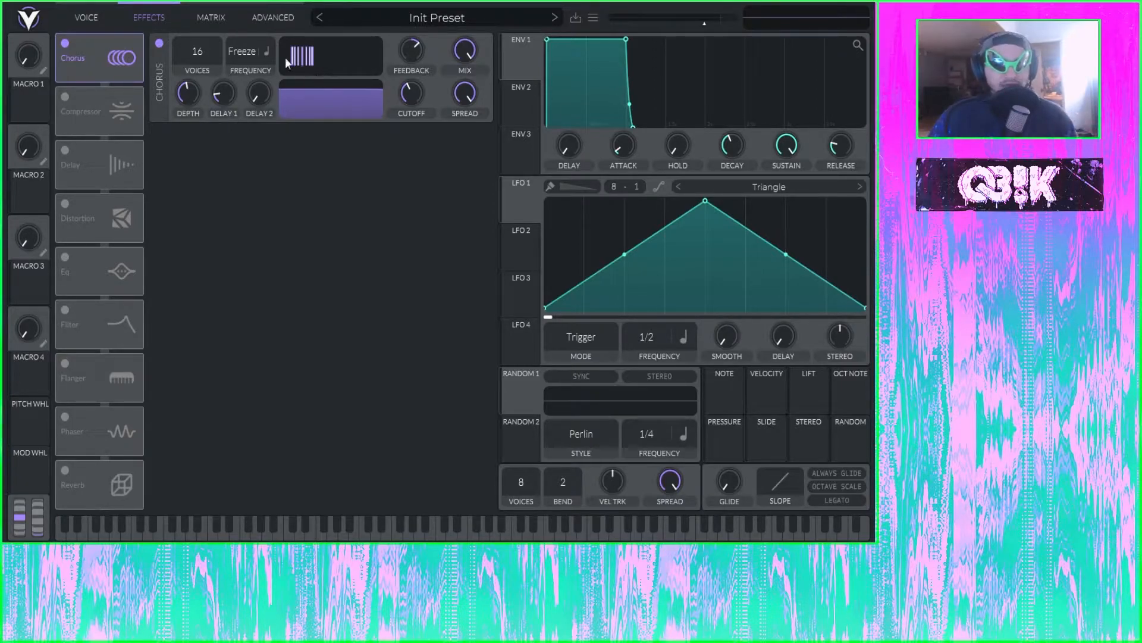
drag(259, 93, 287, 20)
drag(180, 99, 222, 5)
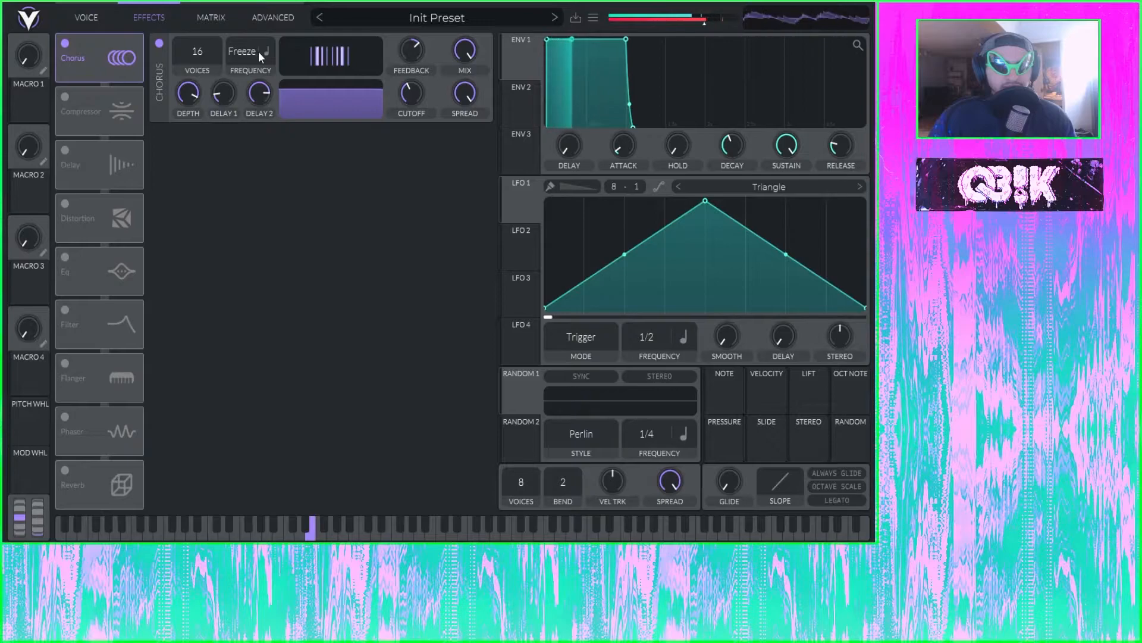
- Raise the Chorus feedback slightly, set the frequency to 8/1 and view its tempo sync options
mouse_move(405, 57)
mouse_down()
mouse_move(419, 32)
mouse_move(410, 66)
mouse_up()
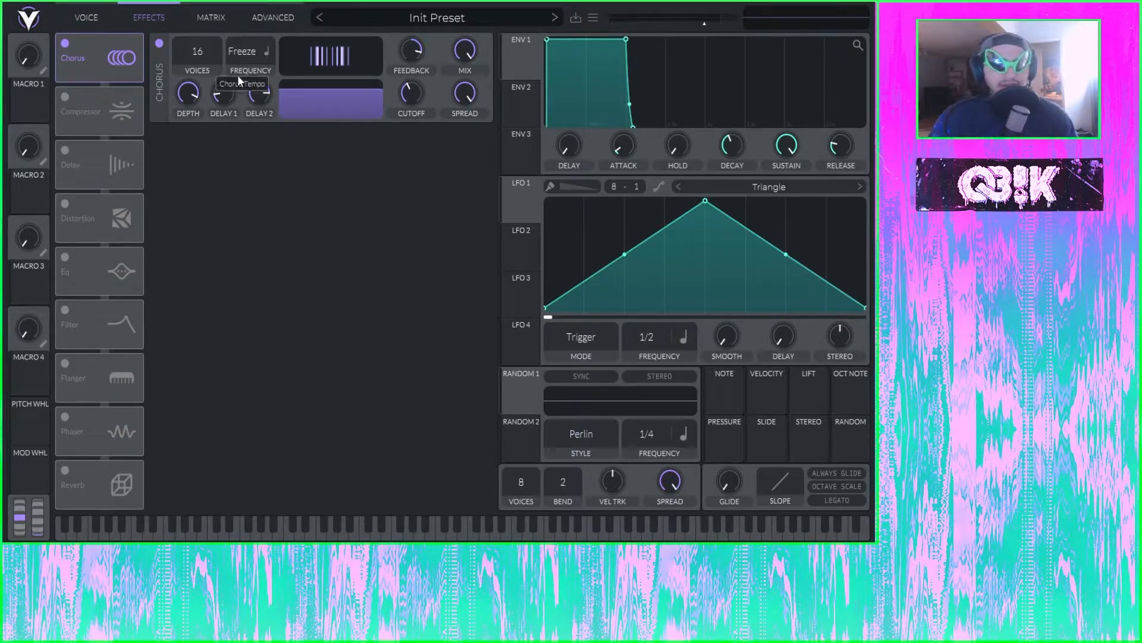
click(266, 51)
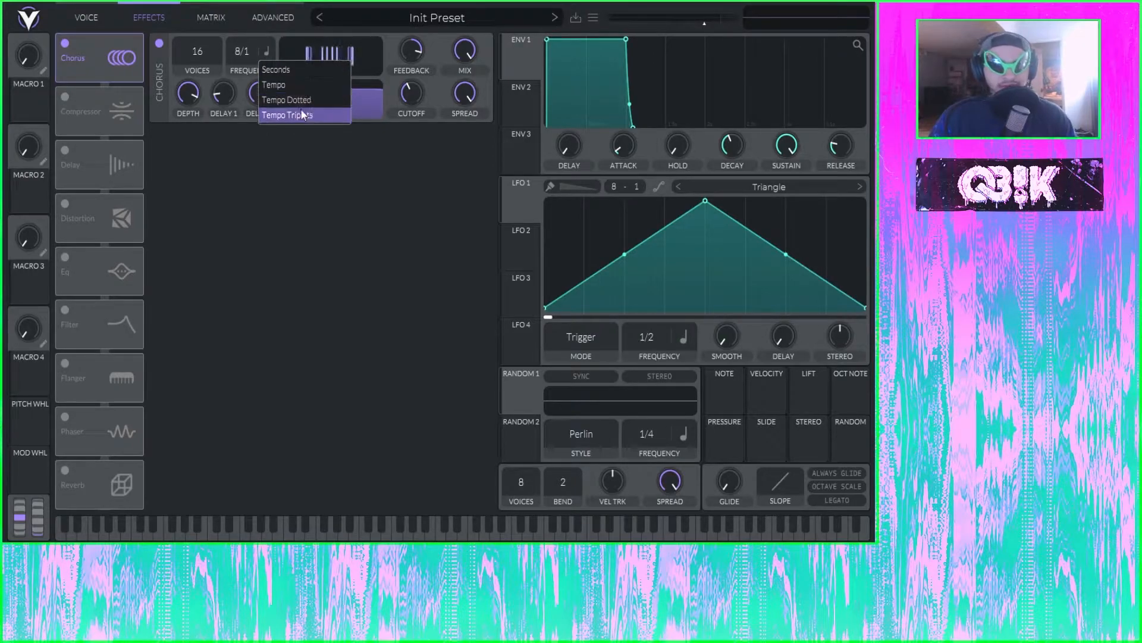
click(331, 237)
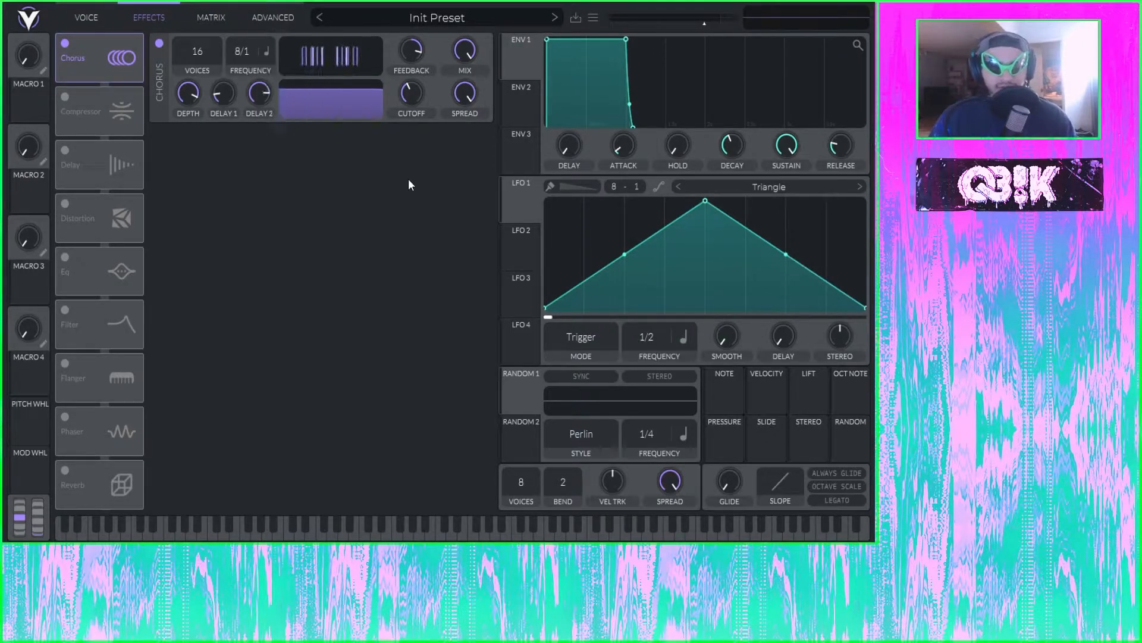
- Switch from the Chorus to the Compressor effect and set the Compressor mode to Single Band
click(65, 42)
click(65, 96)
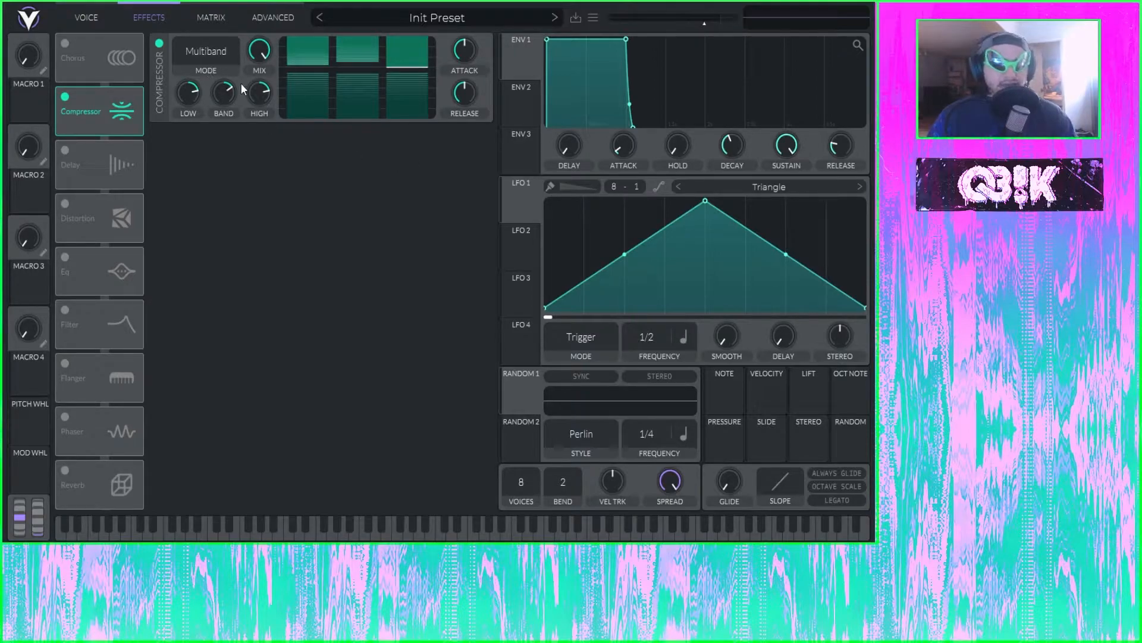
click(204, 55)
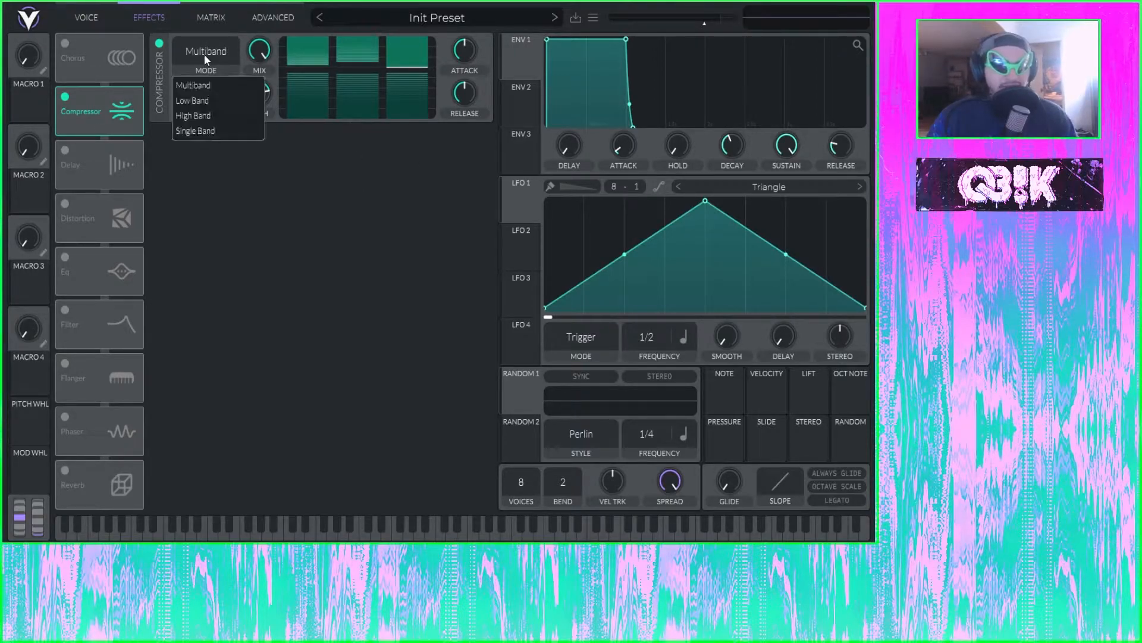
click(205, 134)
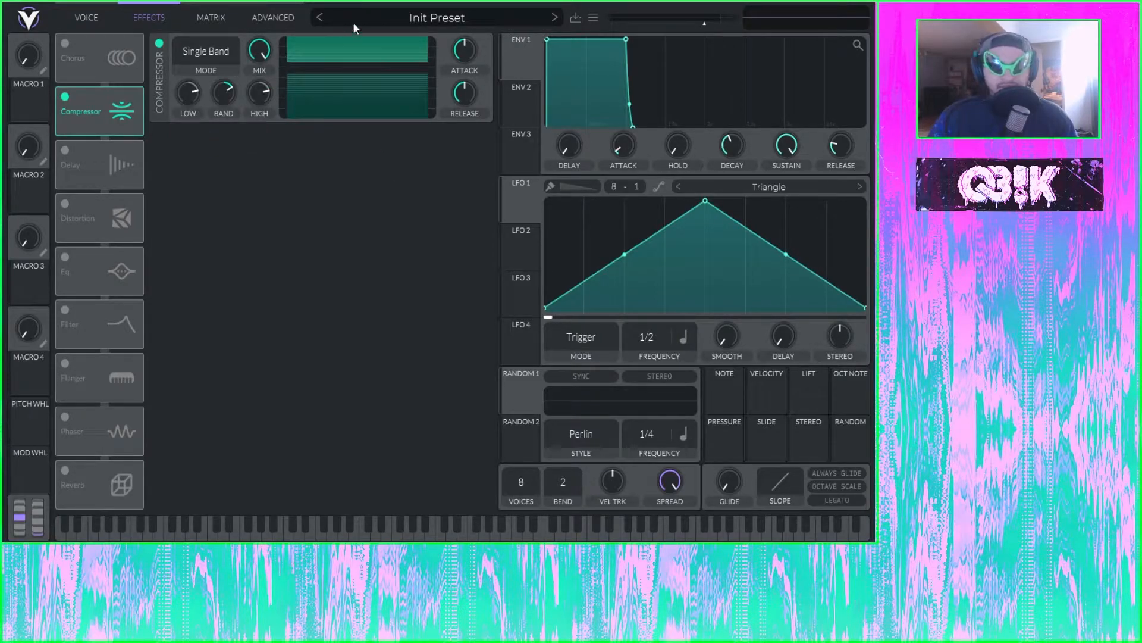
- Try the Compressor's High Band and Low Band modes and return it to Multiband
click(201, 51)
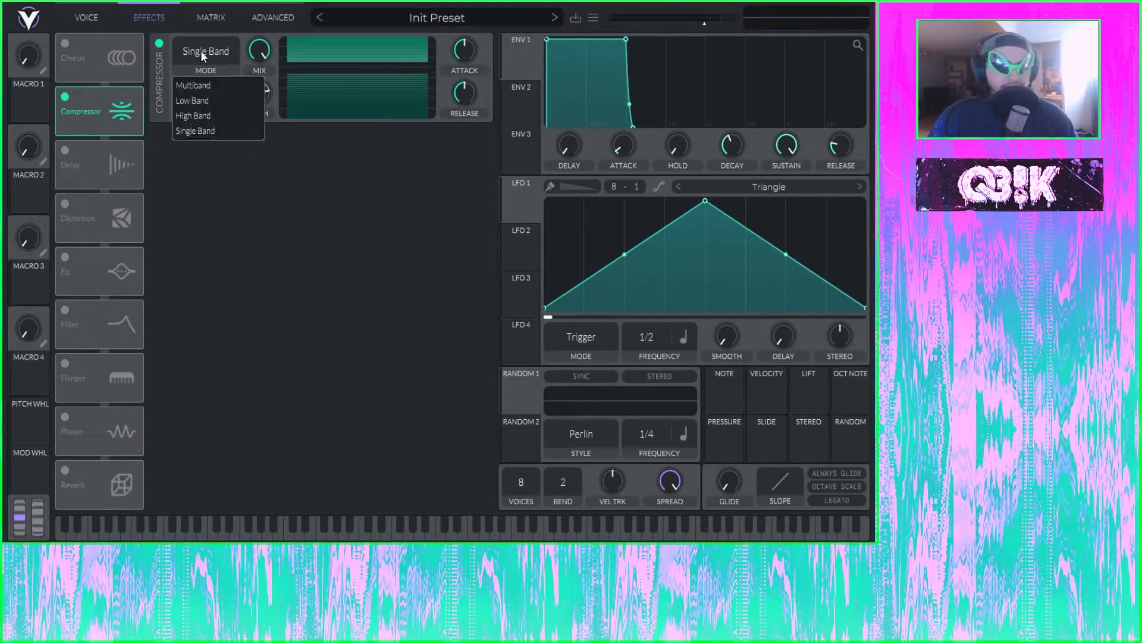
click(208, 119)
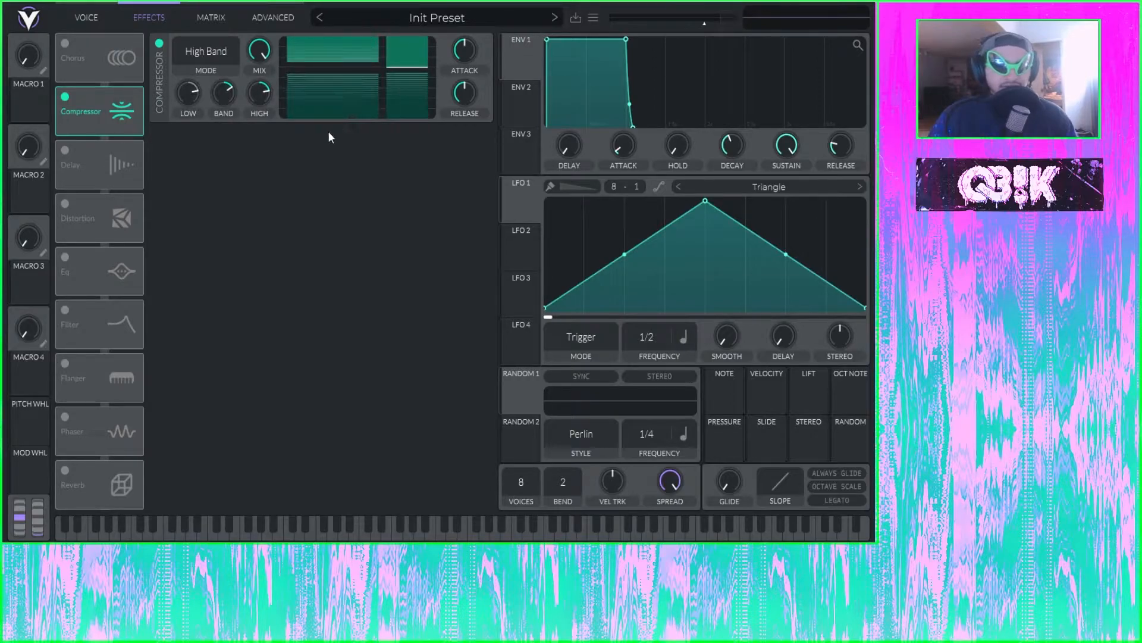
click(203, 52)
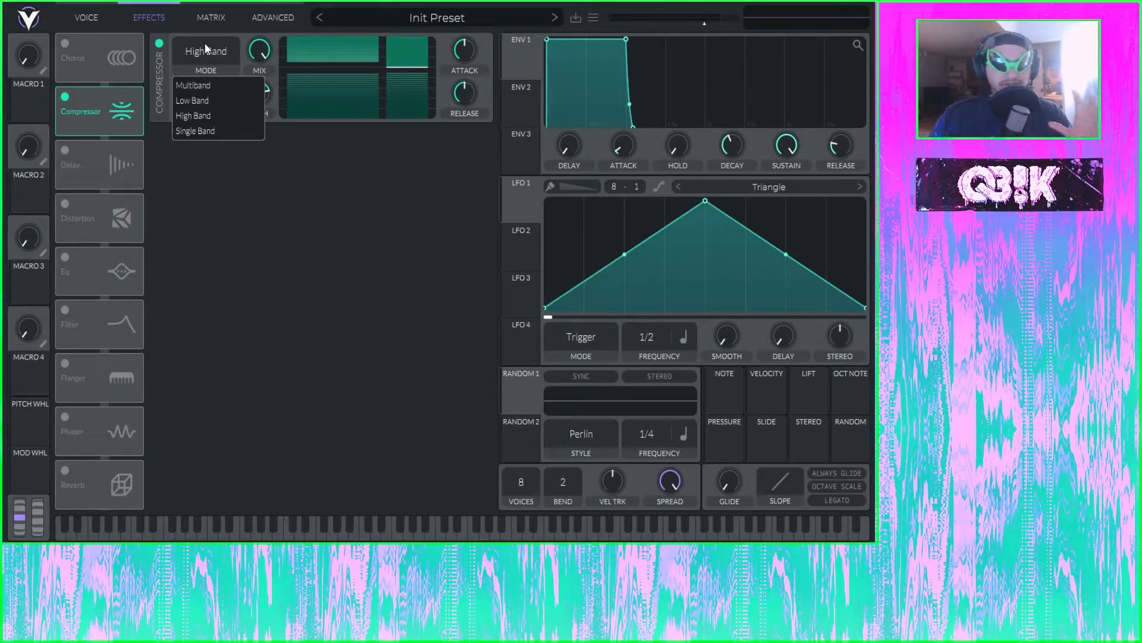
click(204, 101)
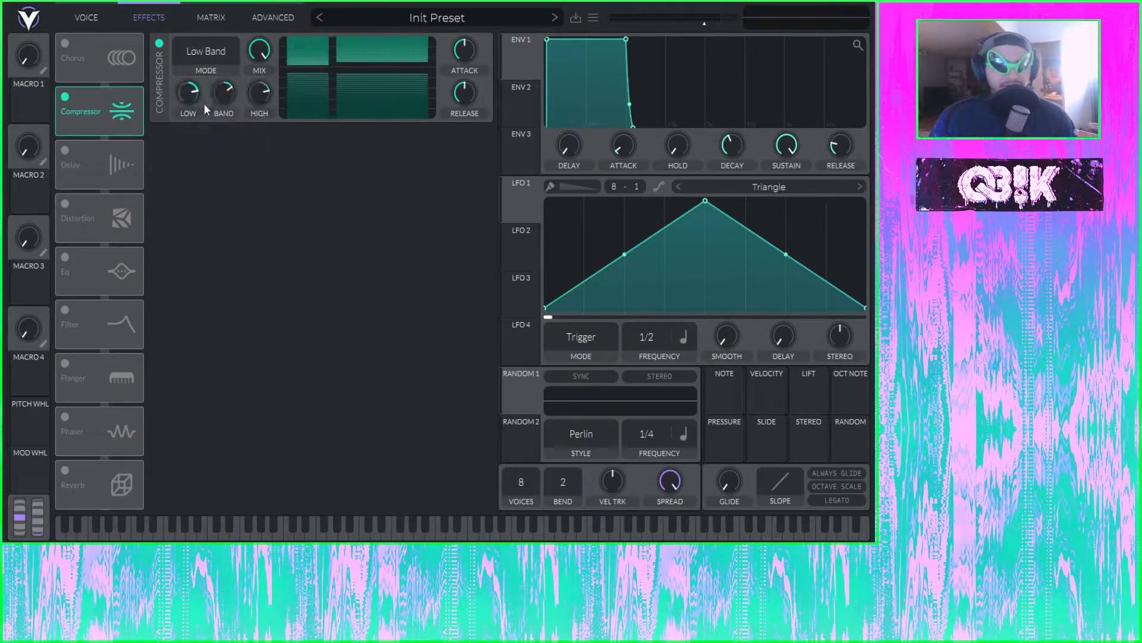
click(229, 62)
click(190, 76)
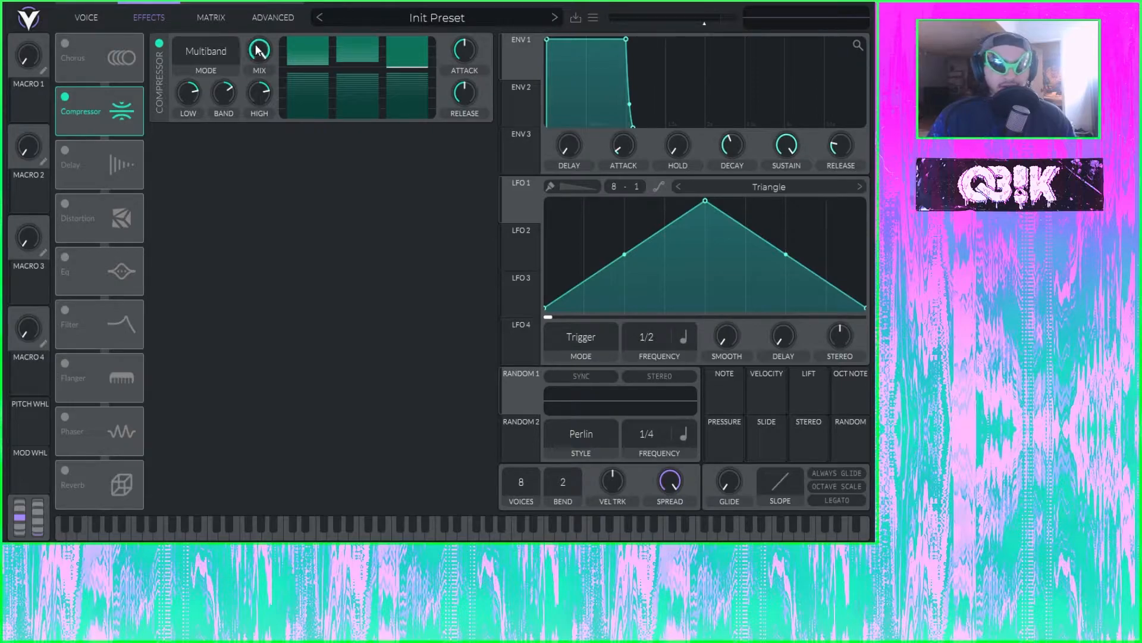
- Try different Compressor mix, high gain and band gain levels, keeping the mix at maximum
drag(243, 235, 272, 73)
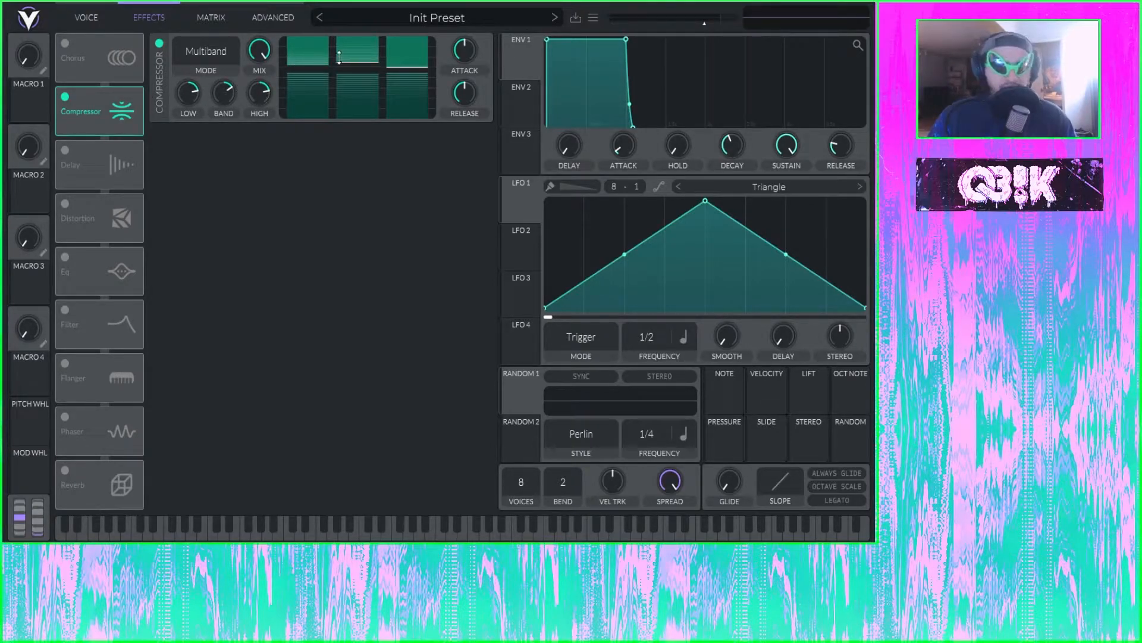
drag(260, 85, 291, 27)
drag(226, 93, 270, 5)
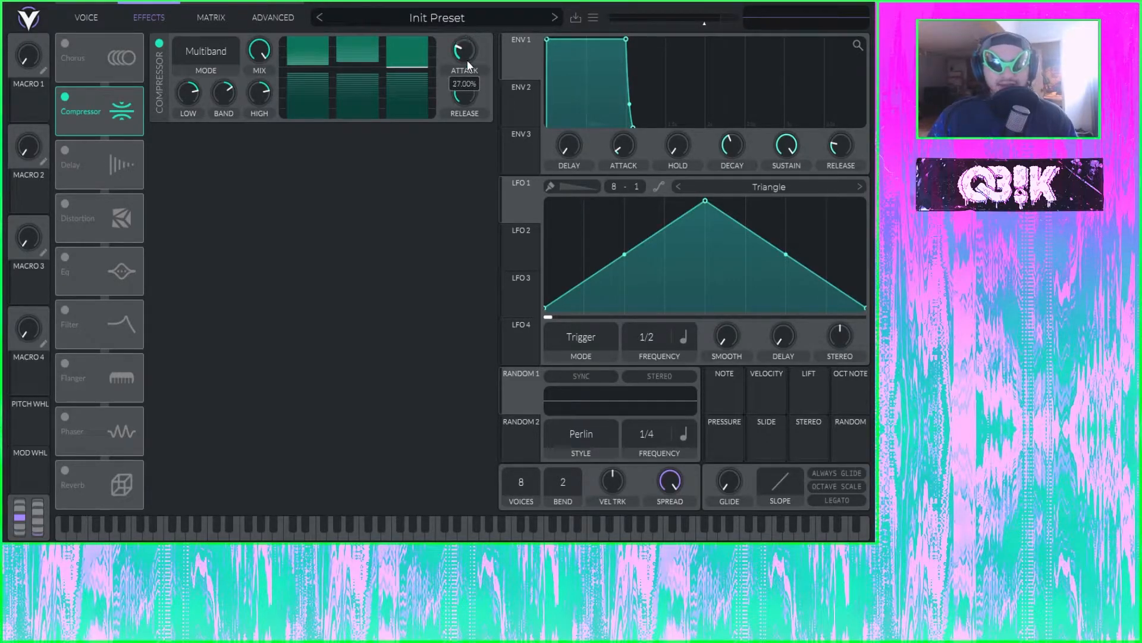
- Vary the Compressor attack around 39.50% and lower it to minimum
drag(467, 59, 456, 119)
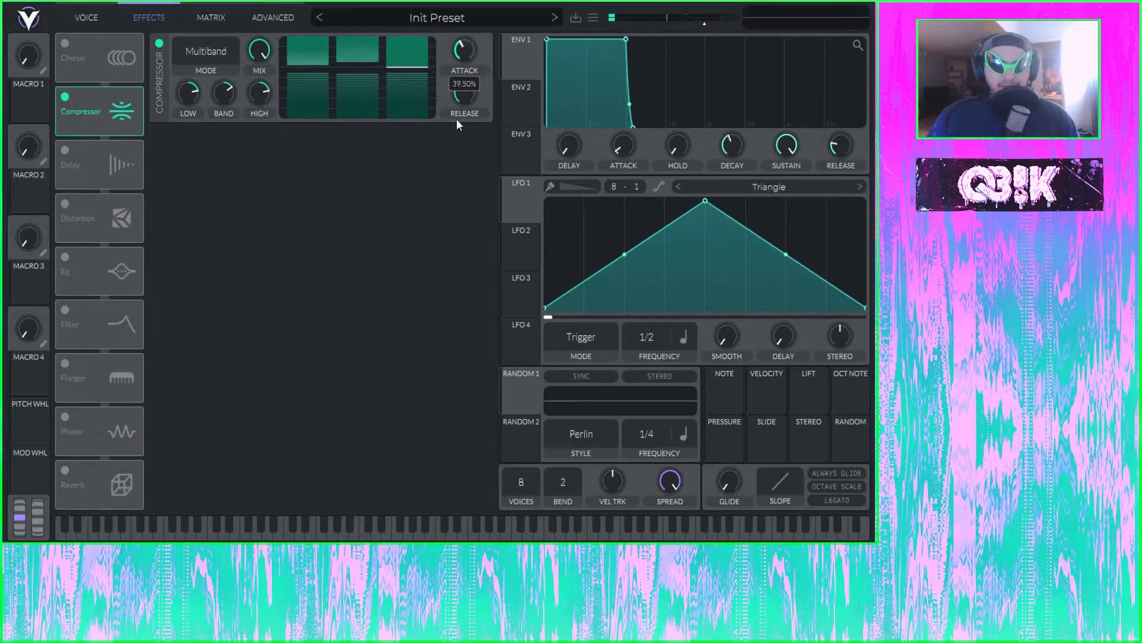
drag(470, 49, 446, 188)
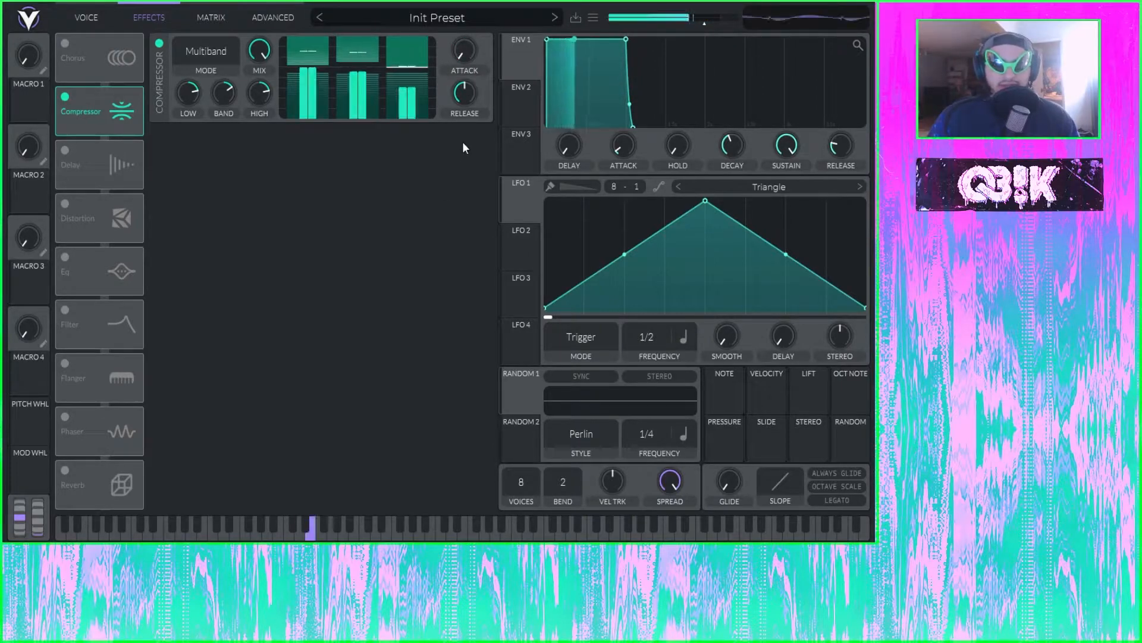
- Raise the Compressor attack to around the middle, re-enable the Chorus and adjust the Chorus feedback
drag(464, 54, 471, 91)
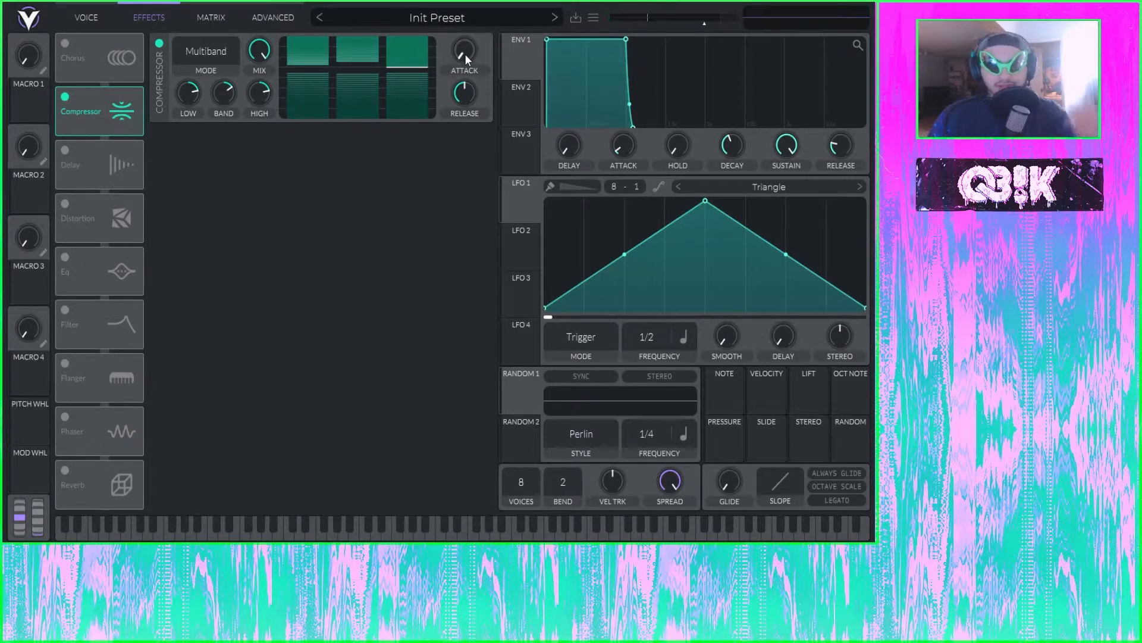
mouse_move(465, 54)
mouse_down()
mouse_move(466, 33)
mouse_move(465, 71)
mouse_up()
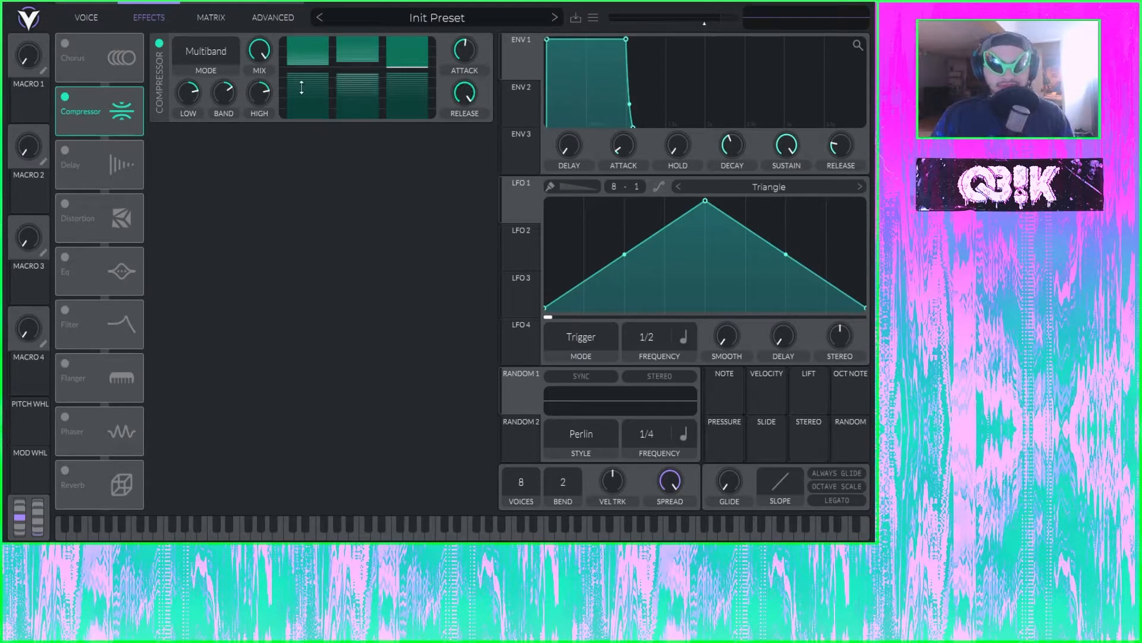
click(66, 45)
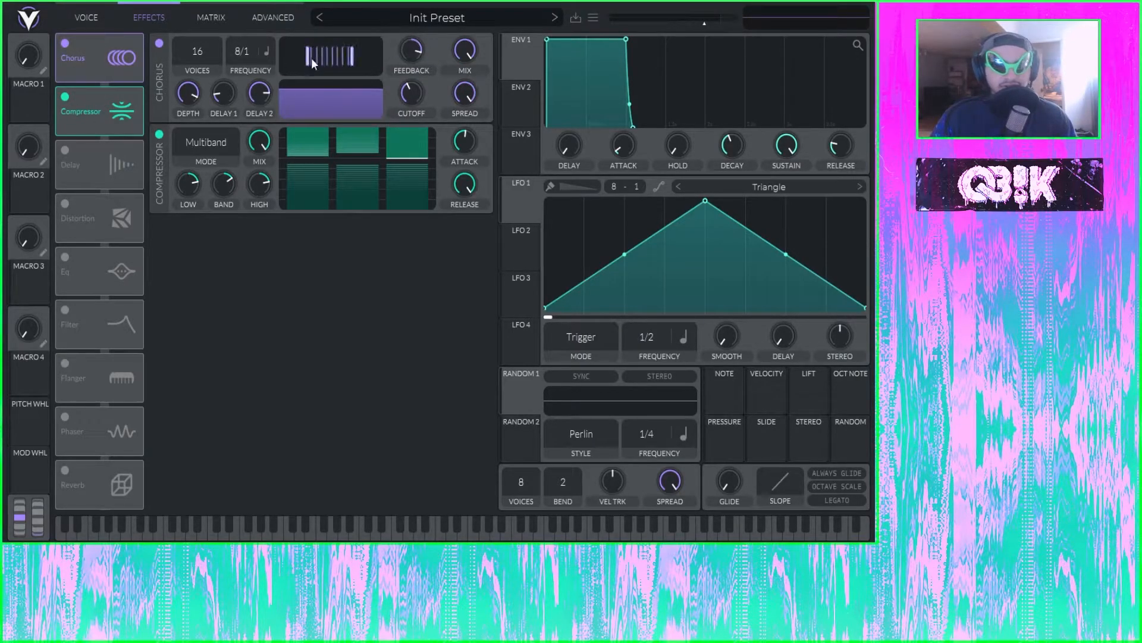
drag(415, 51, 416, 63)
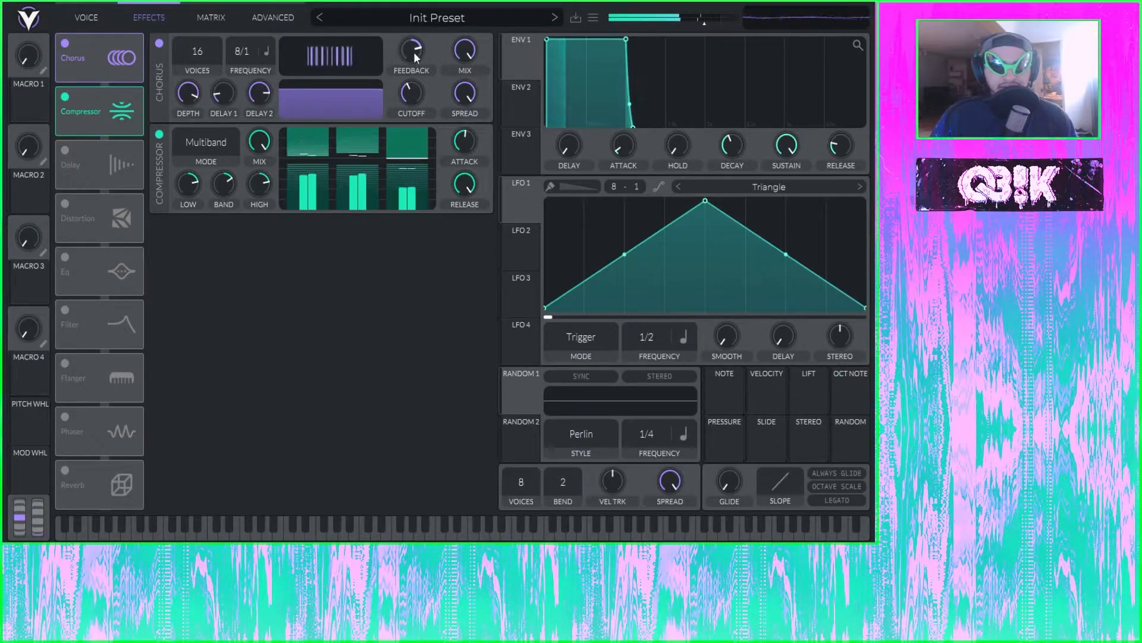
- Vary the Compressor release between minimum and maximum and leave it near the middle
drag(477, 184, 472, 195)
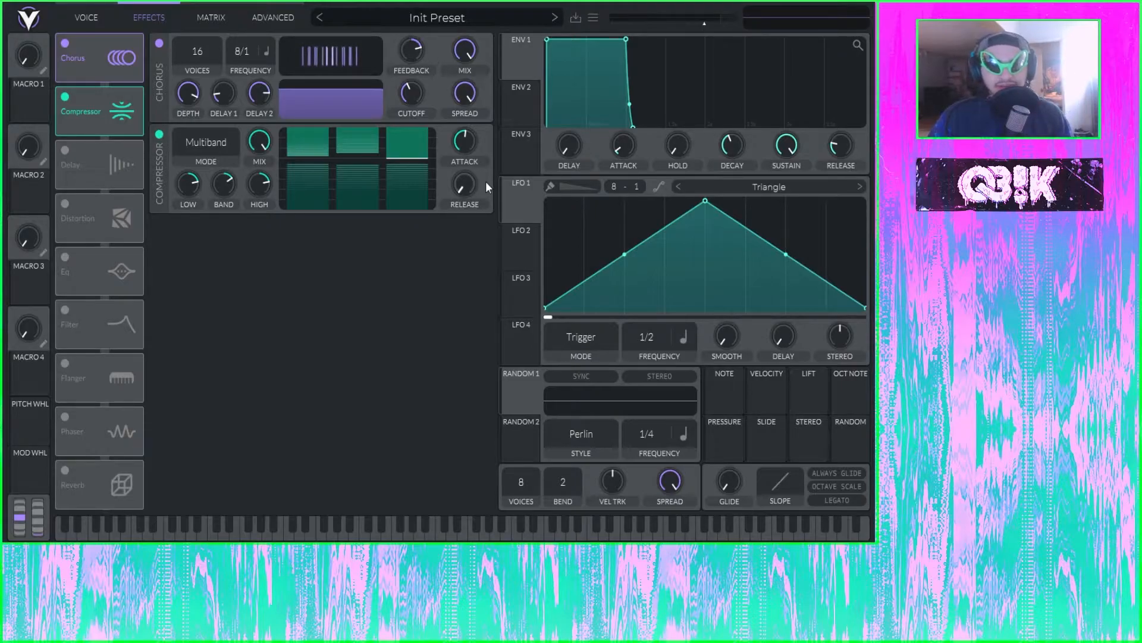
drag(469, 184, 477, 144)
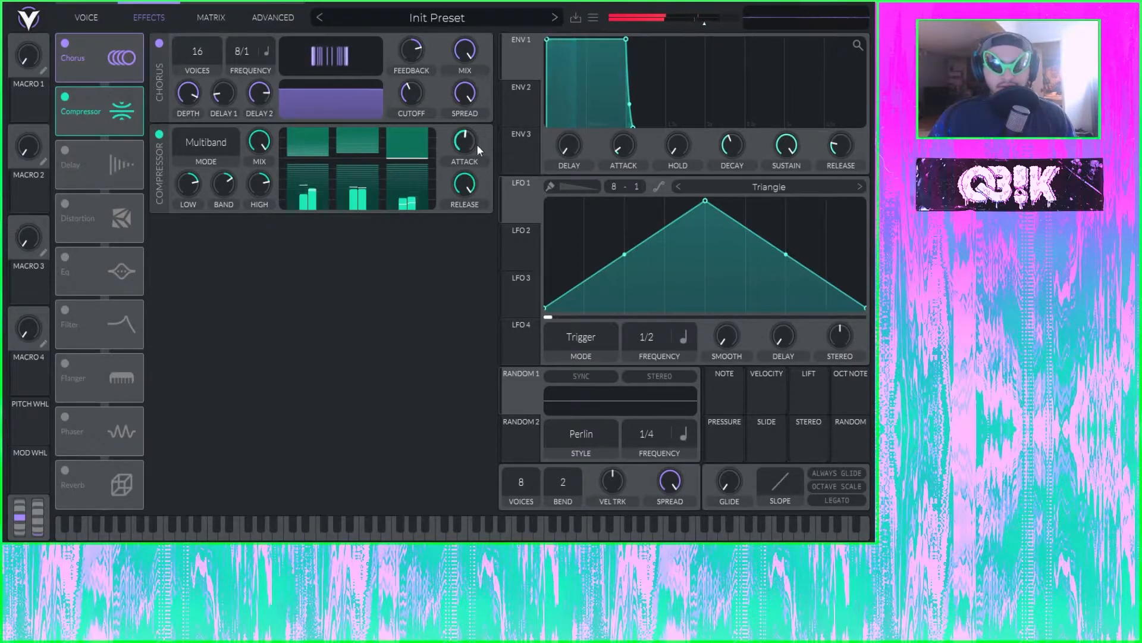
mouse_move(472, 198)
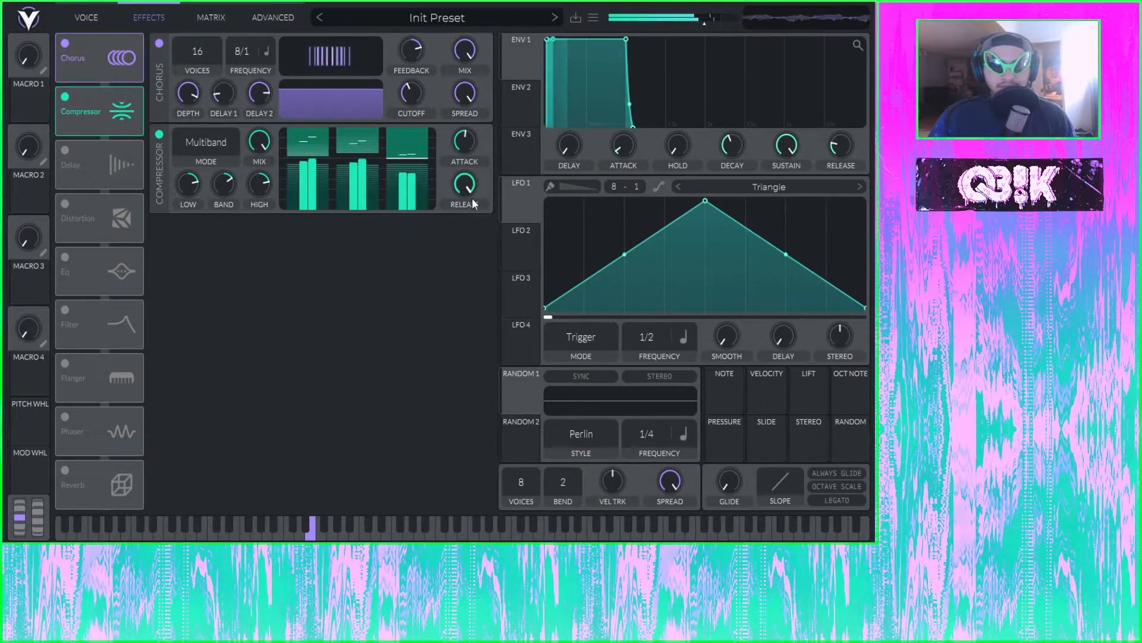
drag(479, 201, 482, 224)
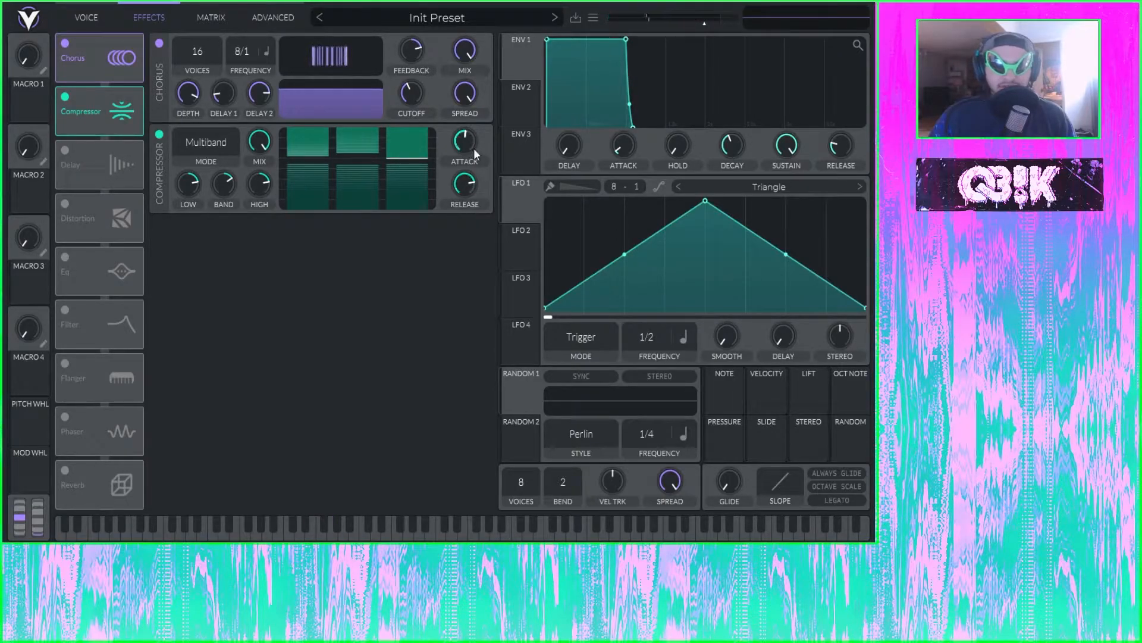
drag(469, 182, 476, 212)
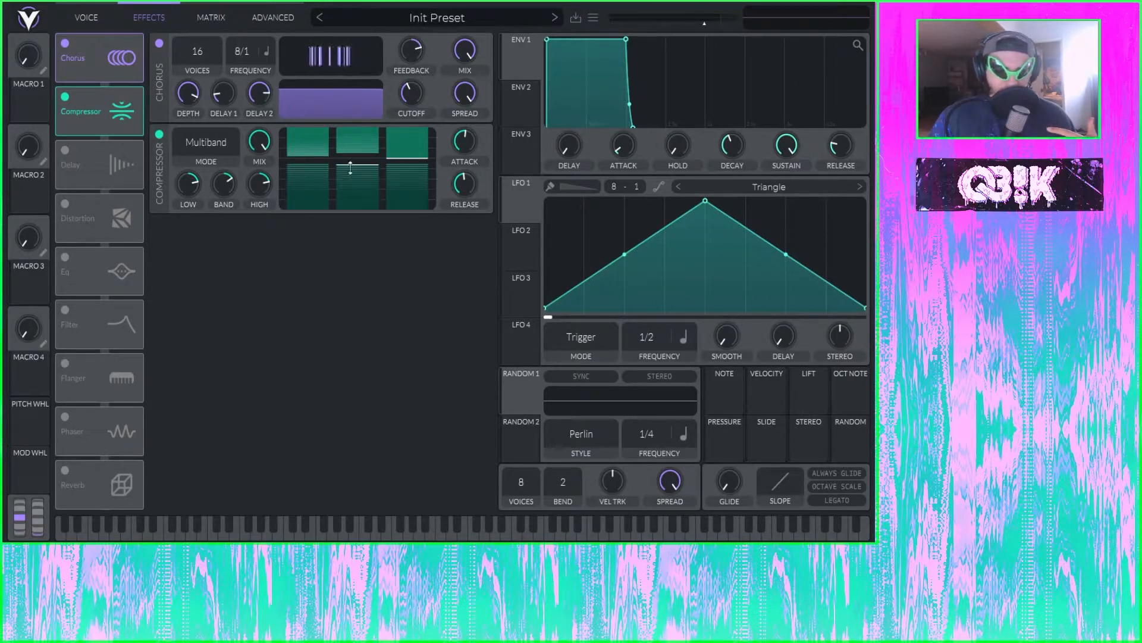
- Reshape the upper and lower thresholds and ratios of the Compressor's low, mid and high bands
drag(297, 154, 421, 141)
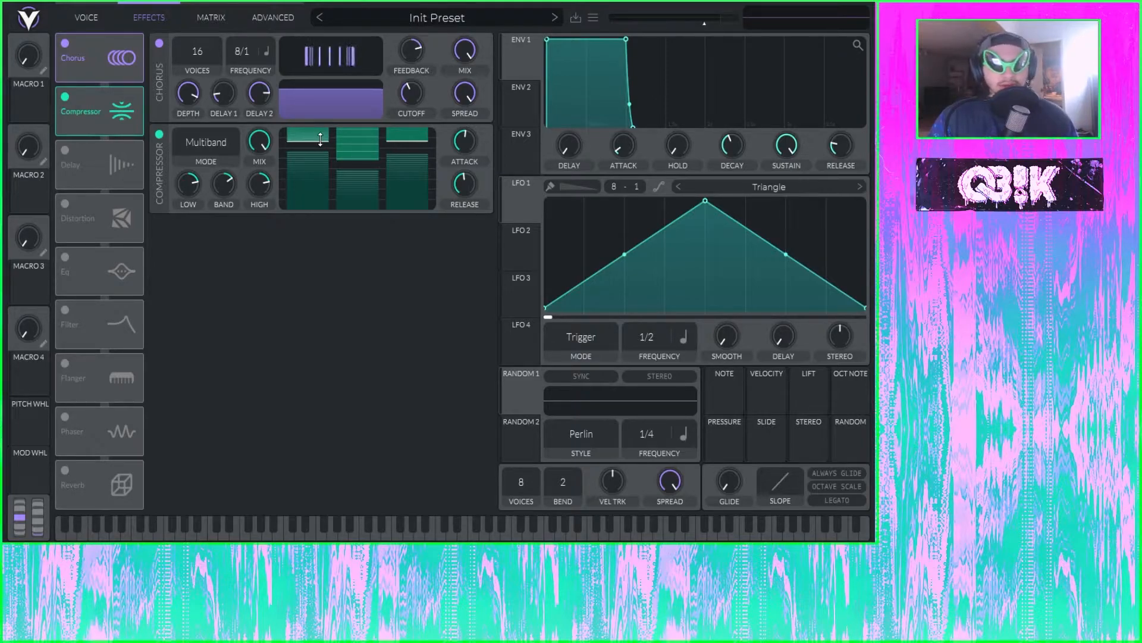
drag(320, 139, 357, 183)
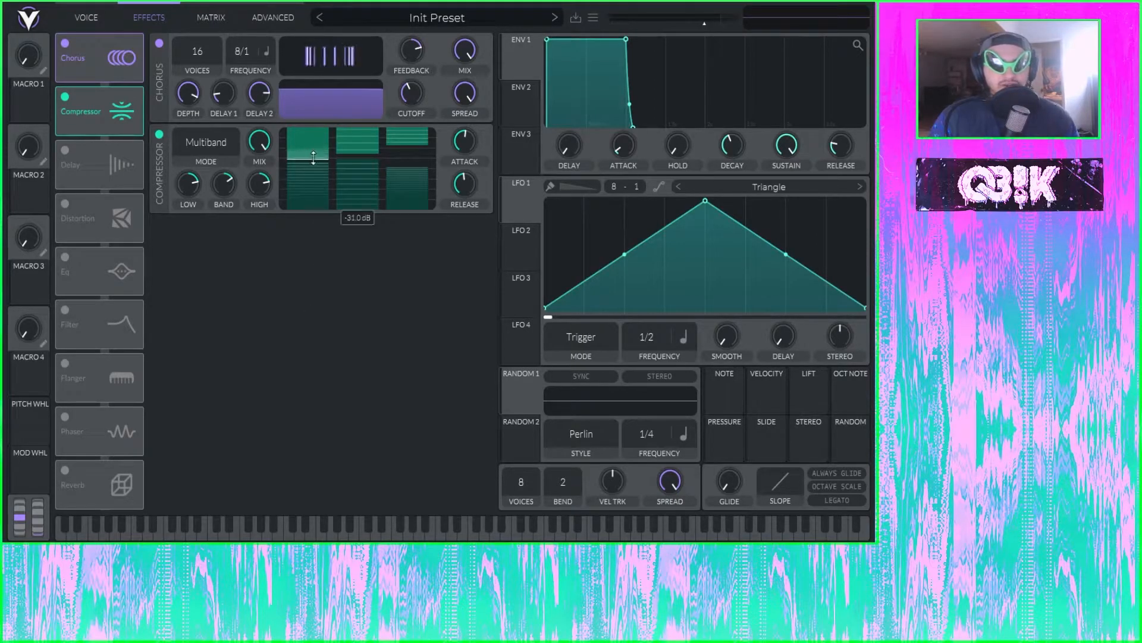
mouse_move(406, 145)
mouse_down()
mouse_move(407, 170)
mouse_move(407, 153)
mouse_up()
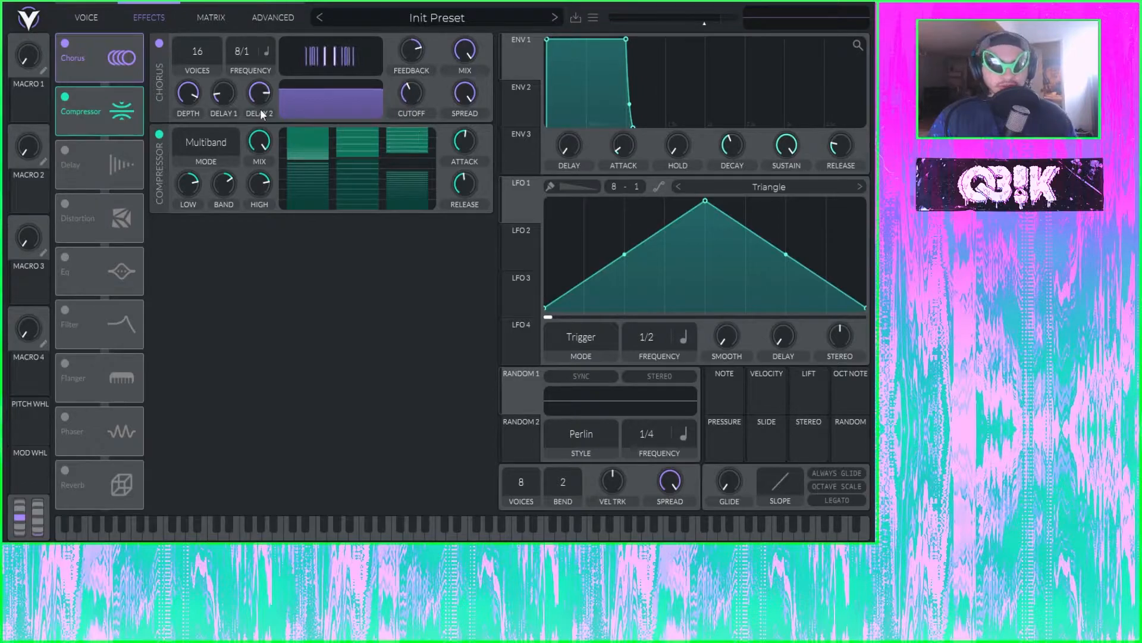
drag(357, 156, 416, 142)
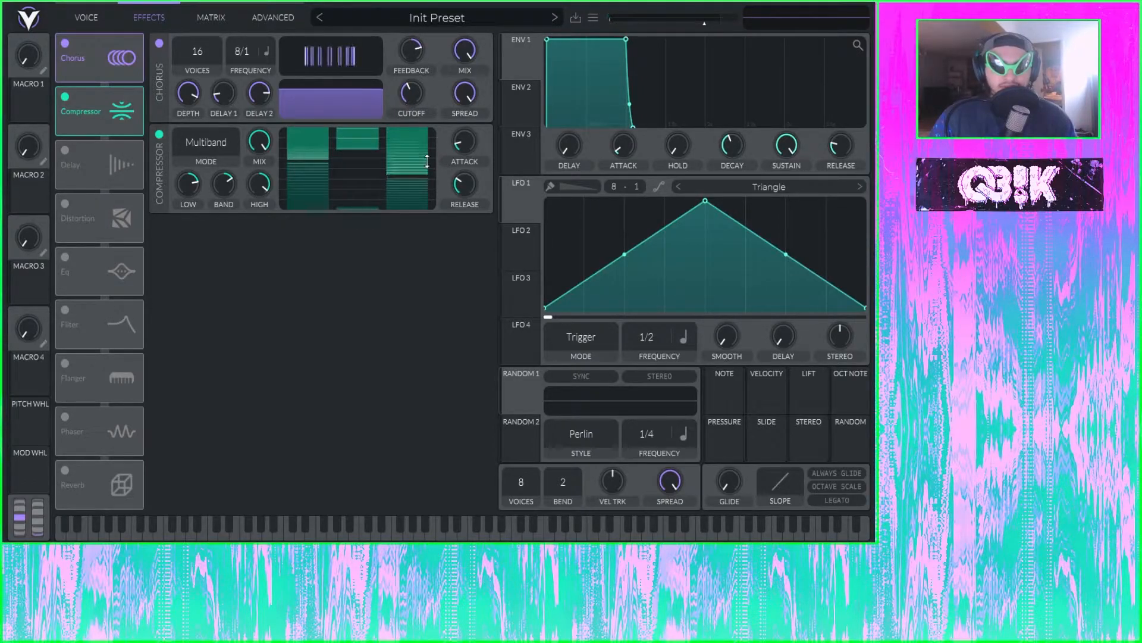
drag(416, 188, 356, 185)
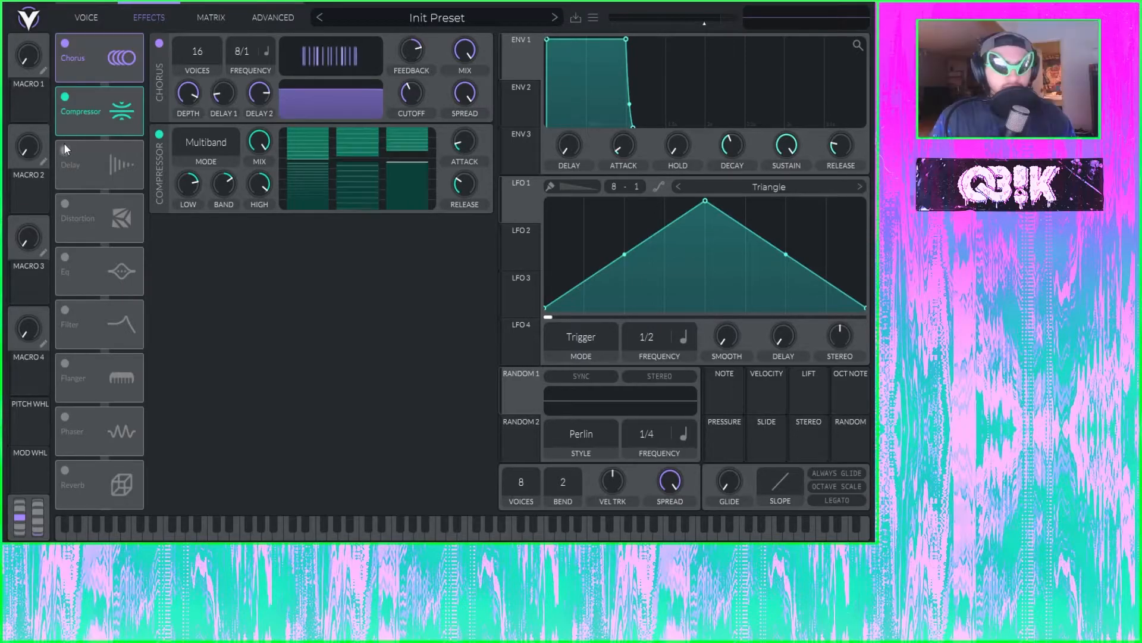
- Enable the Delay effect, set its frequency to 1/4 and raise its mix to 100%
click(69, 158)
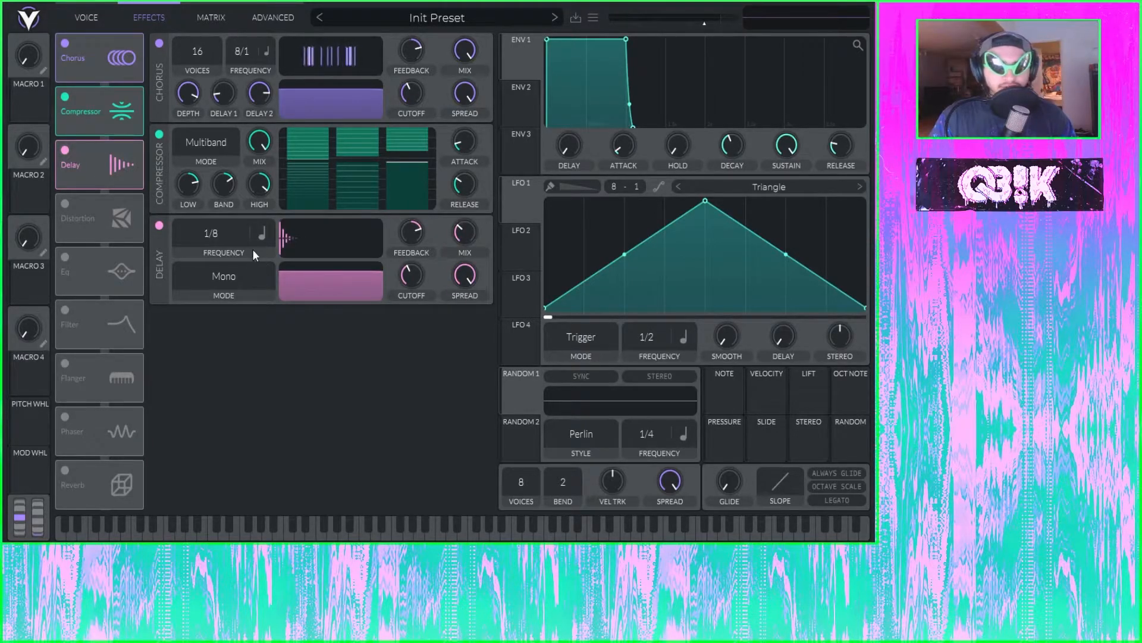
scroll(201, 228, down, 1)
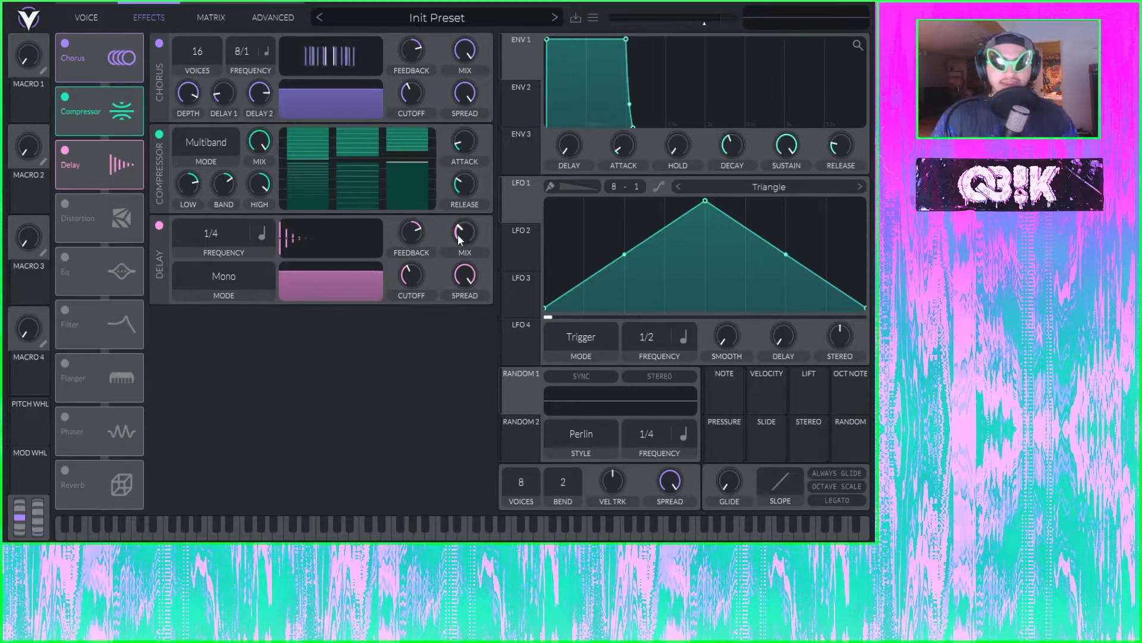
drag(458, 234, 508, 113)
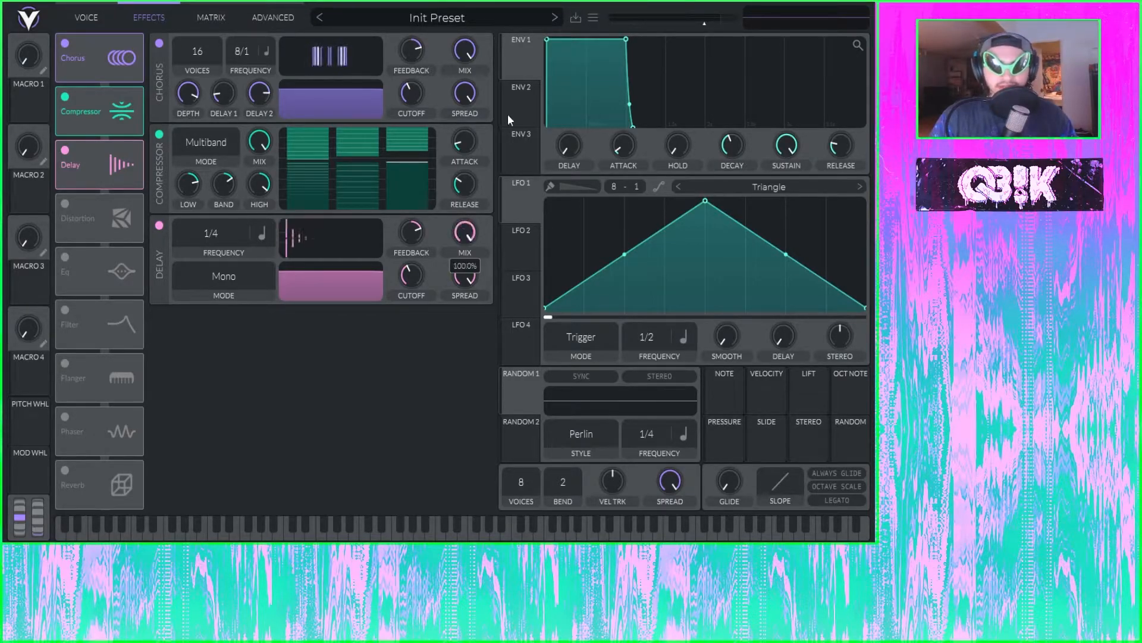
click(156, 134)
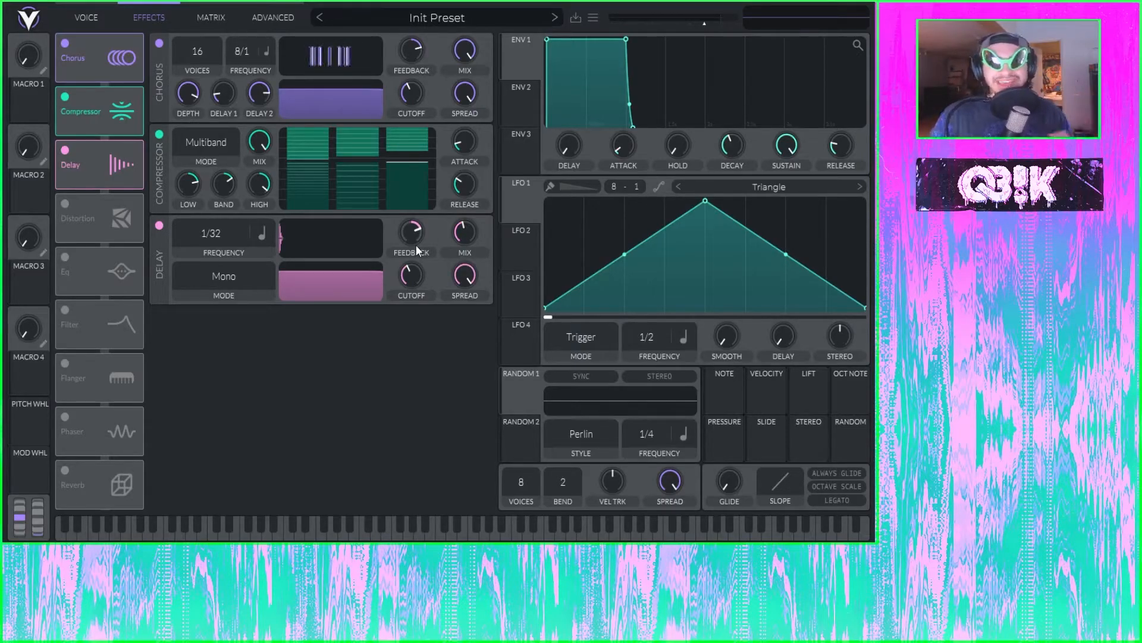
- Set the Delay mix to around the middle and vary the Delay feedback, leaving it moderately high
drag(463, 233, 482, 259)
drag(412, 235, 411, 237)
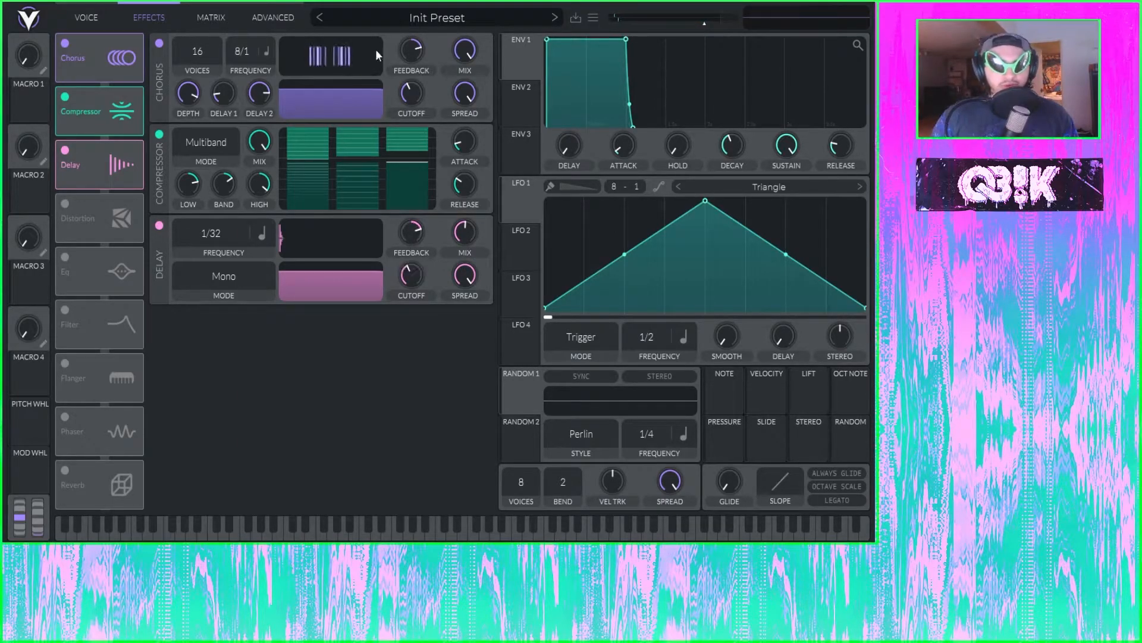
drag(412, 233, 433, 189)
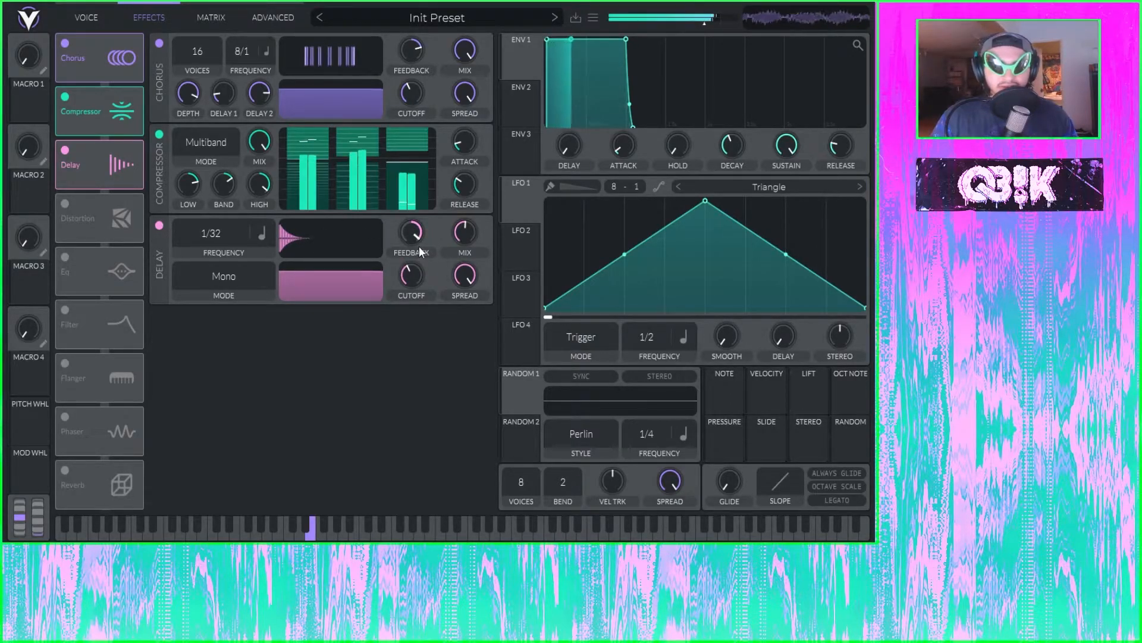
drag(416, 236, 402, 312)
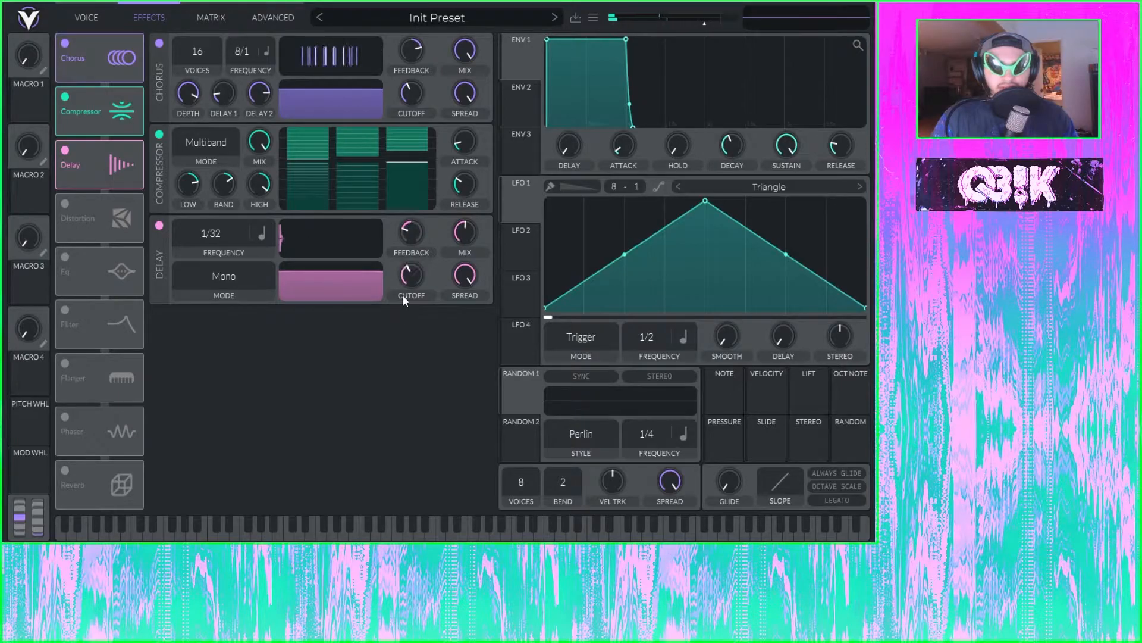
mouse_move(417, 235)
mouse_down()
mouse_move(426, 179)
mouse_move(421, 234)
mouse_up()
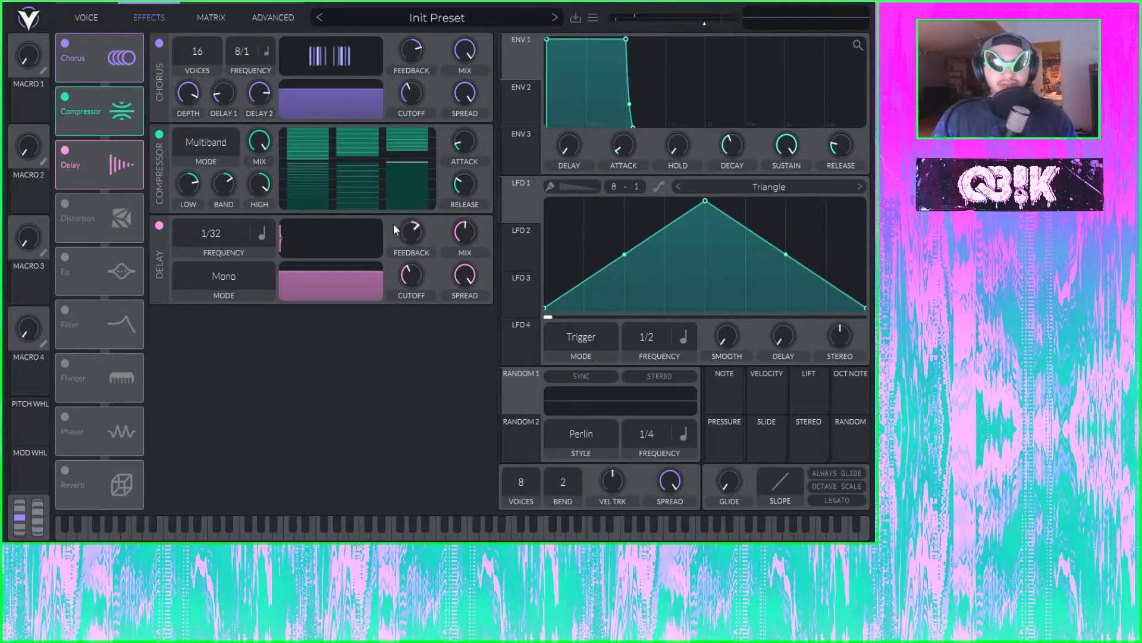
- Compare Delay frequencies of 1/64 and 1/2 with more feedback, and return the frequency to 1/64
drag(211, 227, 220, 264)
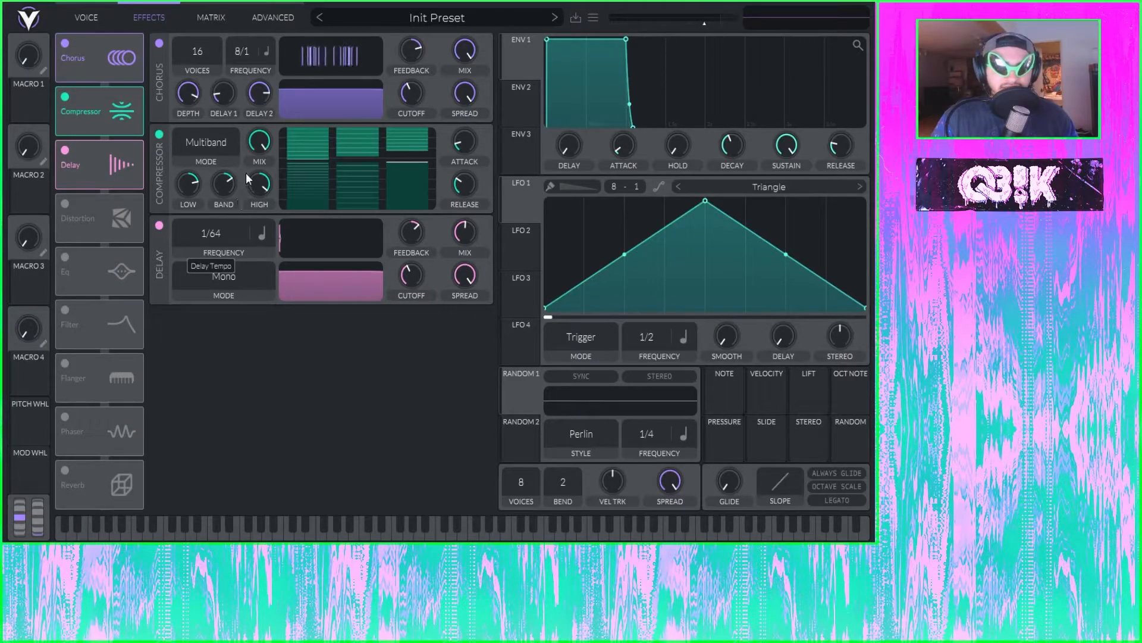
drag(220, 334, 206, 378)
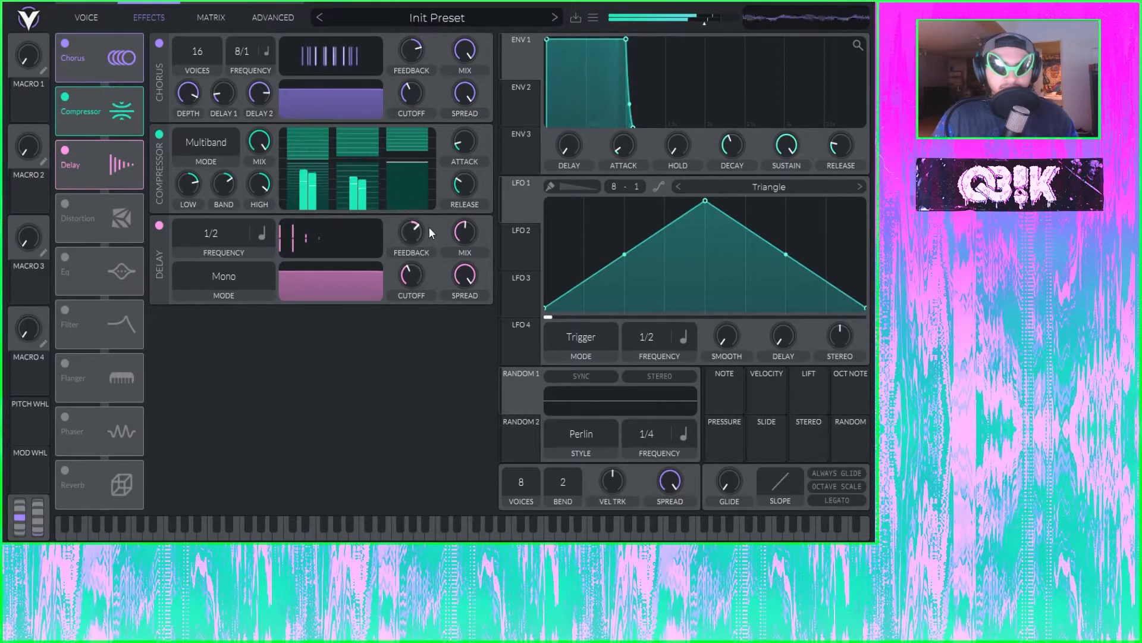
drag(413, 234, 416, 214)
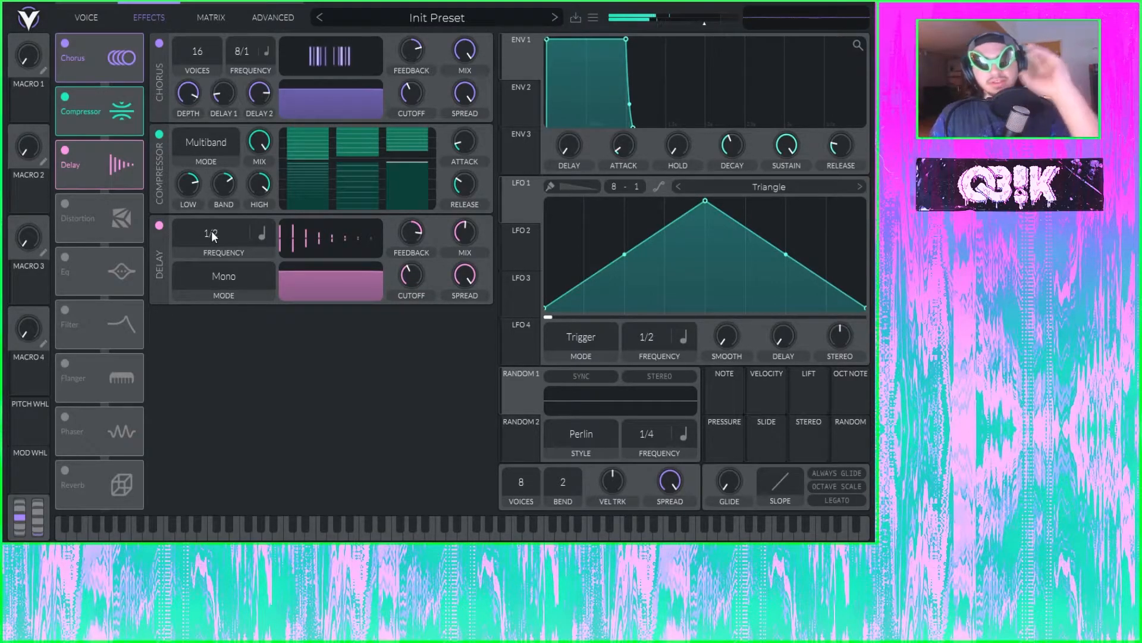
drag(220, 237, 234, 166)
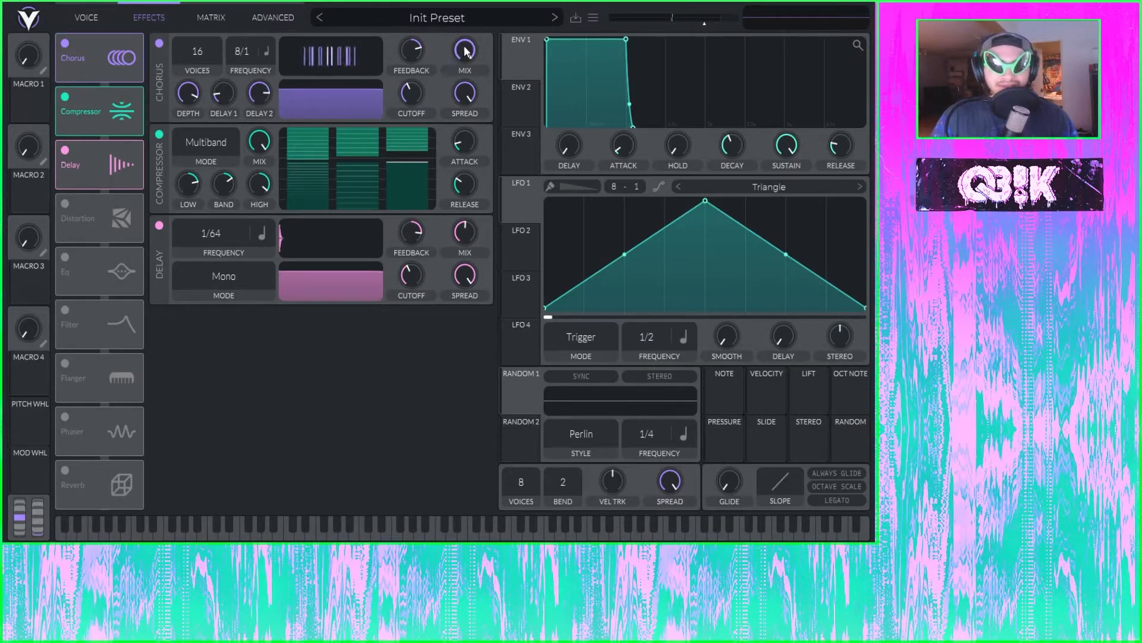
- Bypass the Chorus and the Compressor to isolate the Delay
click(159, 43)
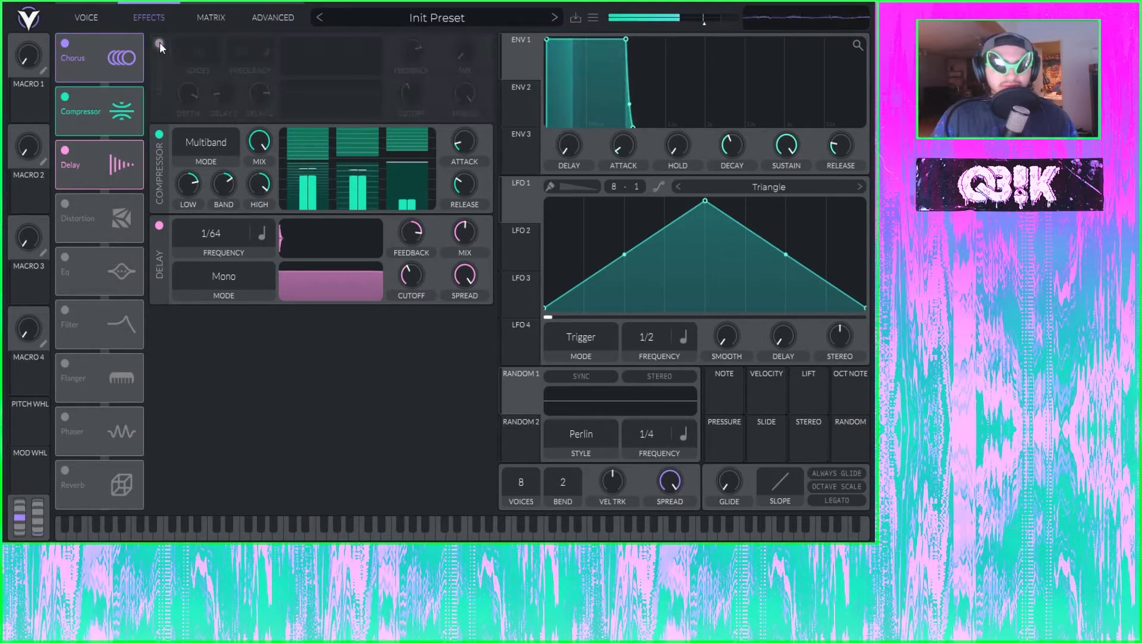
click(160, 133)
- Switch the Delay time to Seconds, set it to 0.003 secs and modulate it with the Note source
click(262, 233)
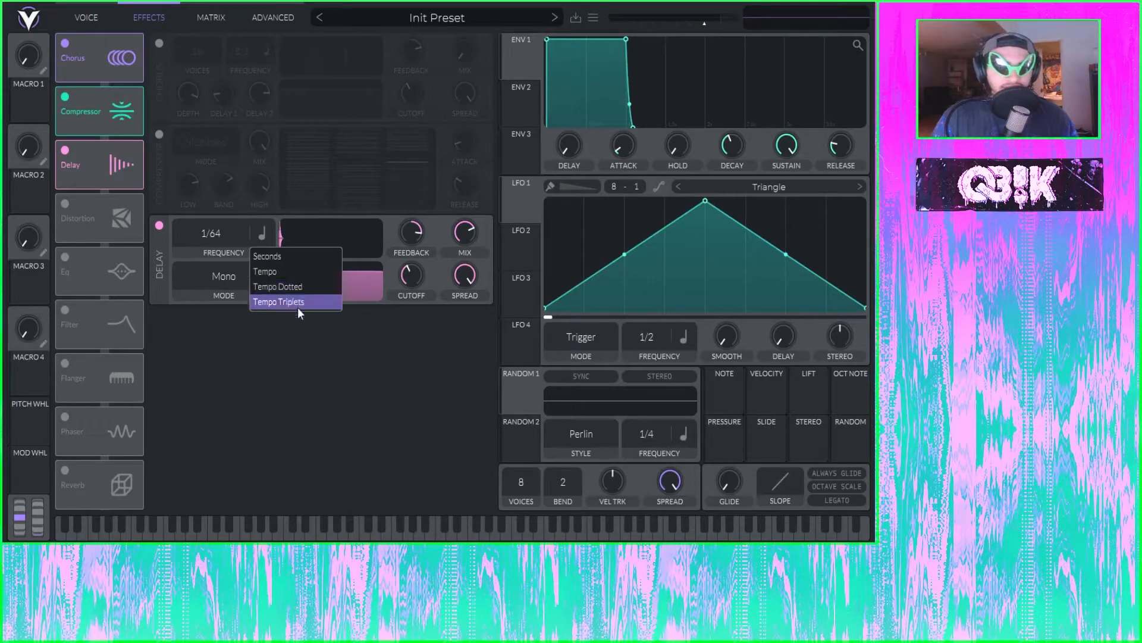
click(220, 336)
drag(206, 231, 209, 308)
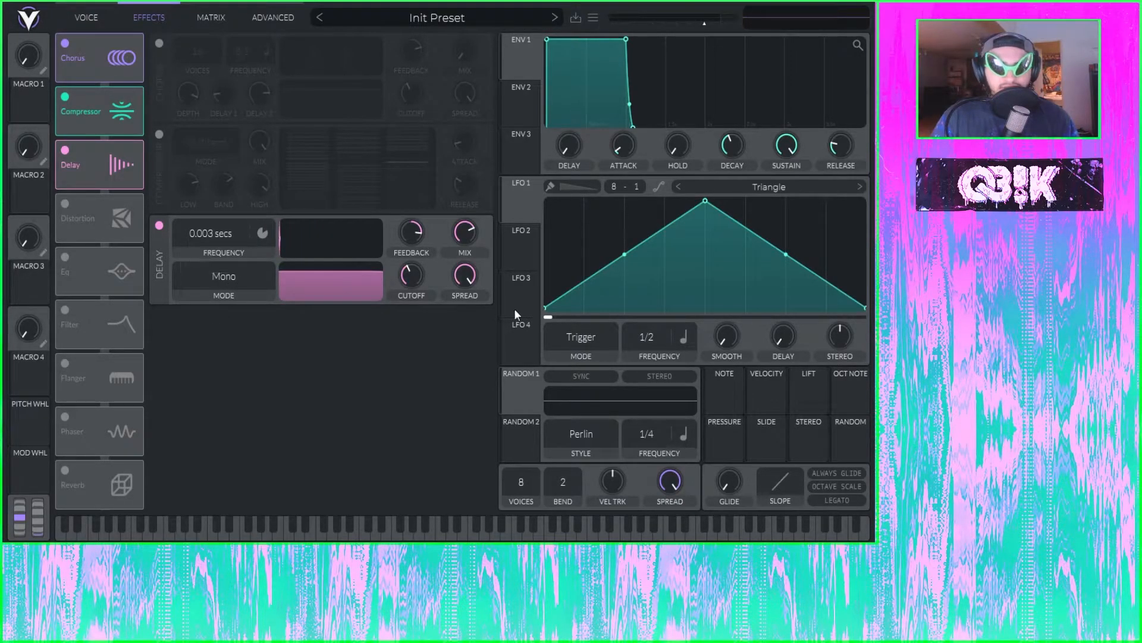
drag(721, 390, 216, 256)
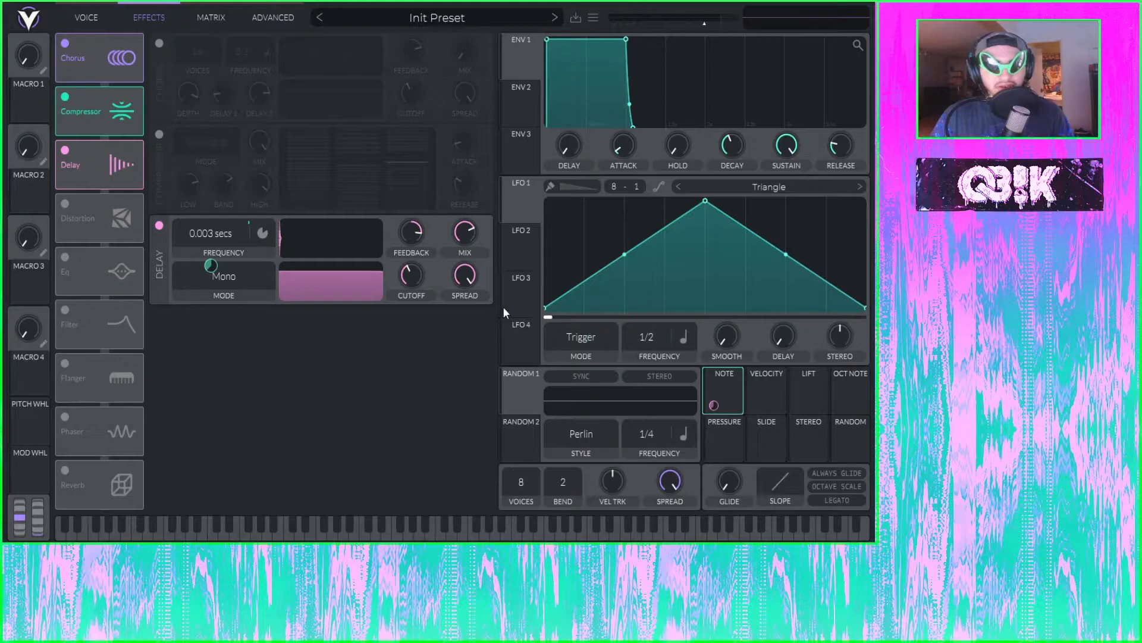
- Set the Delay filter spread to 0.450 and sweep its cutoff between extremes, leaving it moderately high
drag(414, 281, 442, 226)
drag(465, 275, 468, 334)
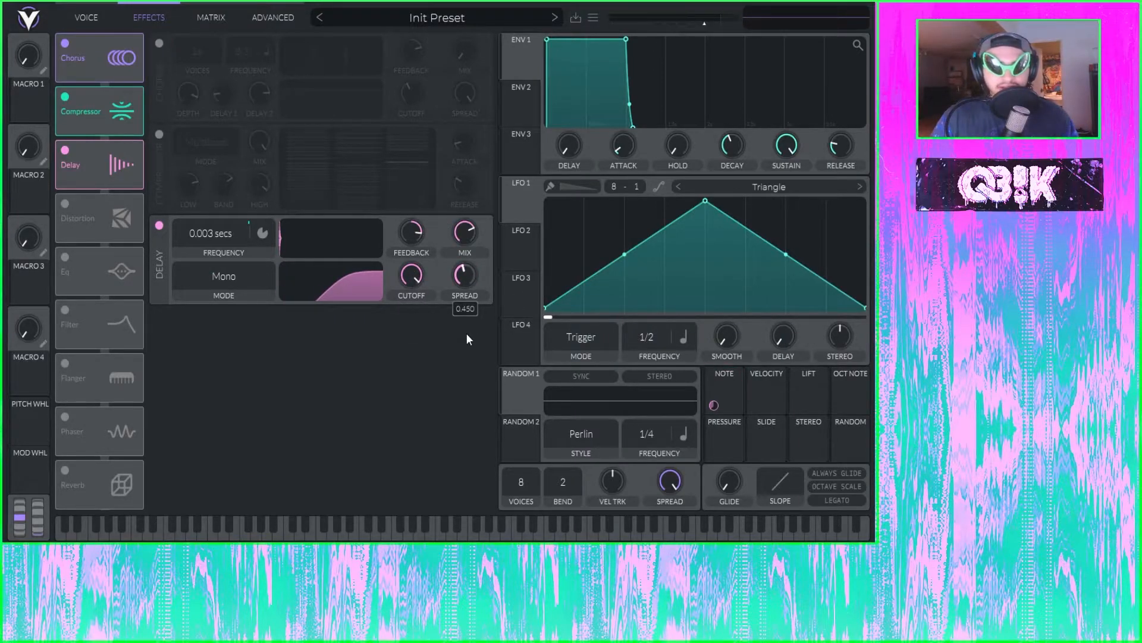
mouse_move(417, 273)
mouse_down()
mouse_move(416, 326)
mouse_move(422, 288)
mouse_up()
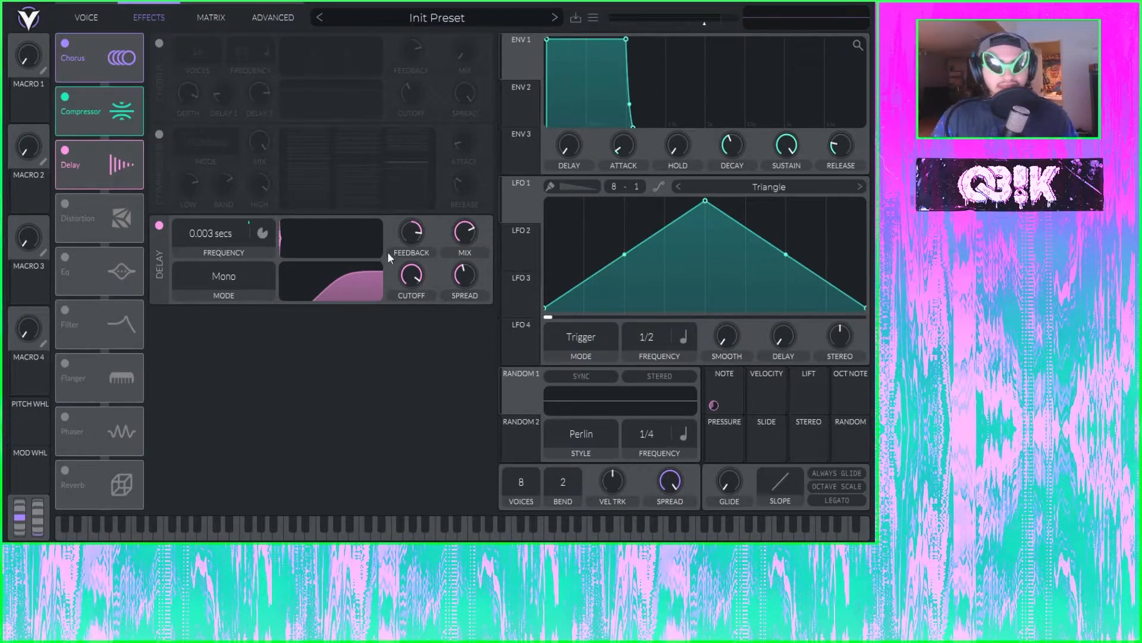
drag(411, 275, 413, 321)
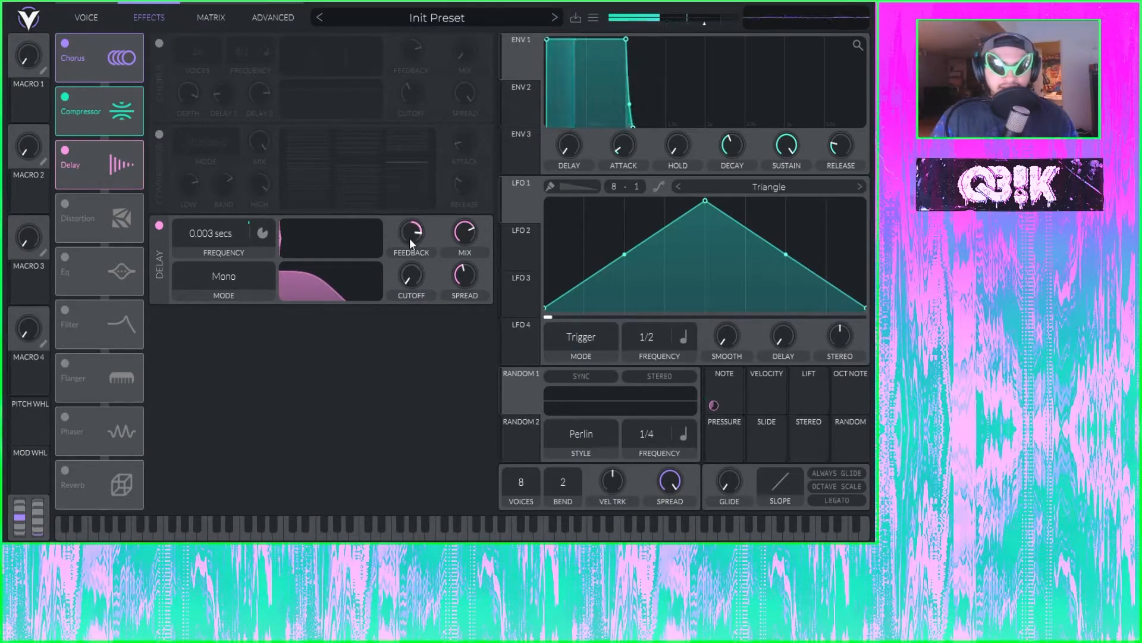
drag(411, 274, 455, 192)
click(210, 278)
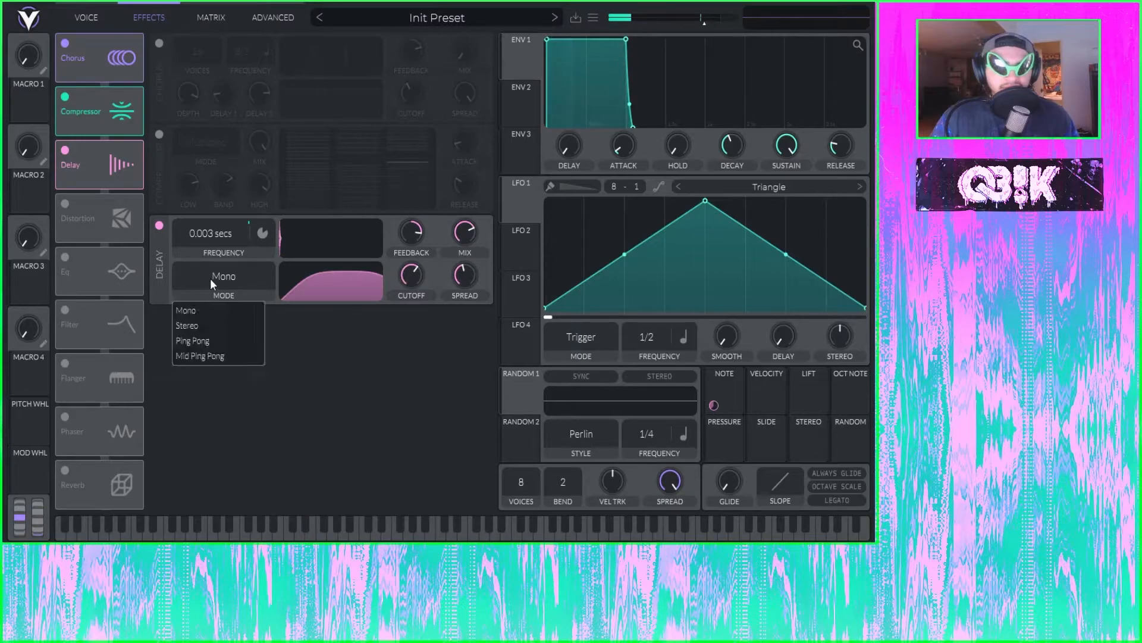
click(278, 304)
click(226, 271)
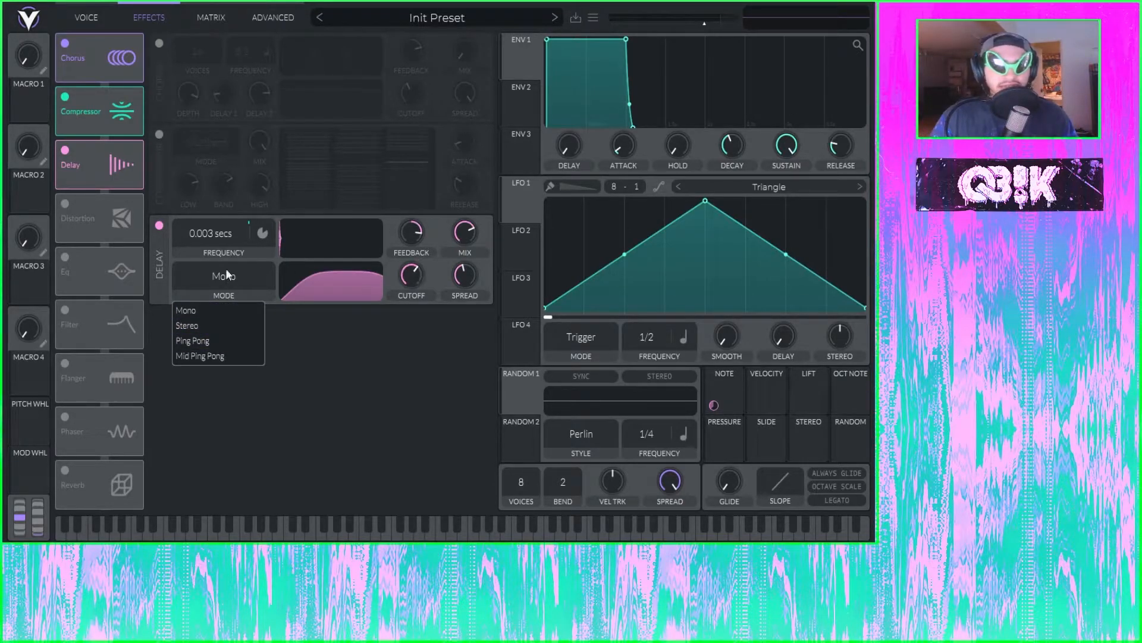
click(333, 362)
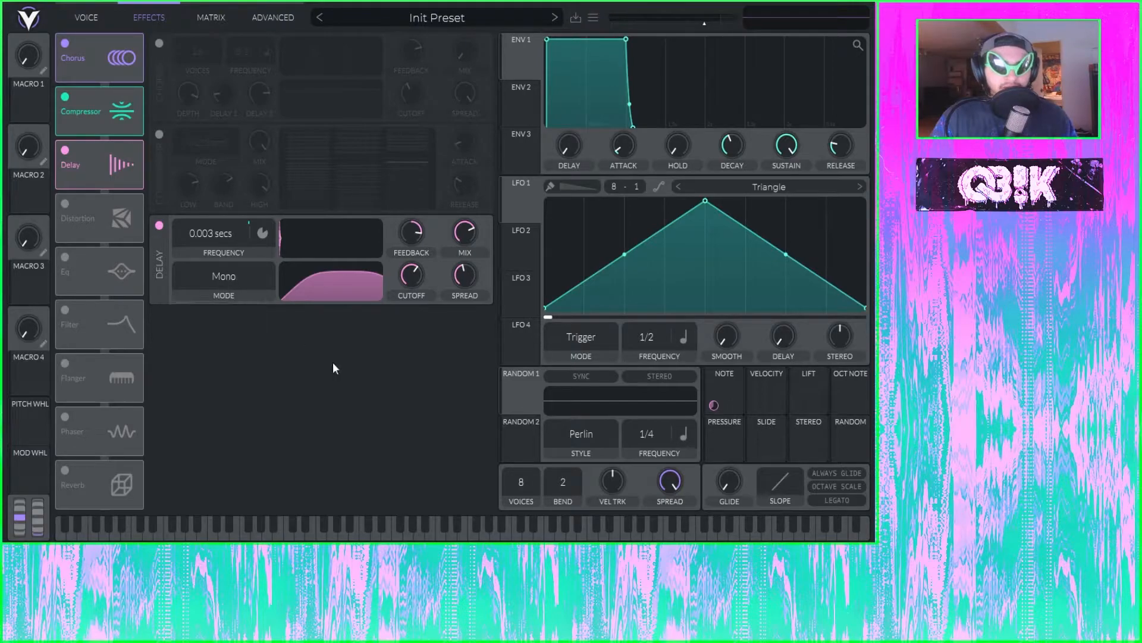
- Raise the Delay feedback, lower its mix slightly and switch the Delay mode to Stereo
drag(469, 242, 420, 215)
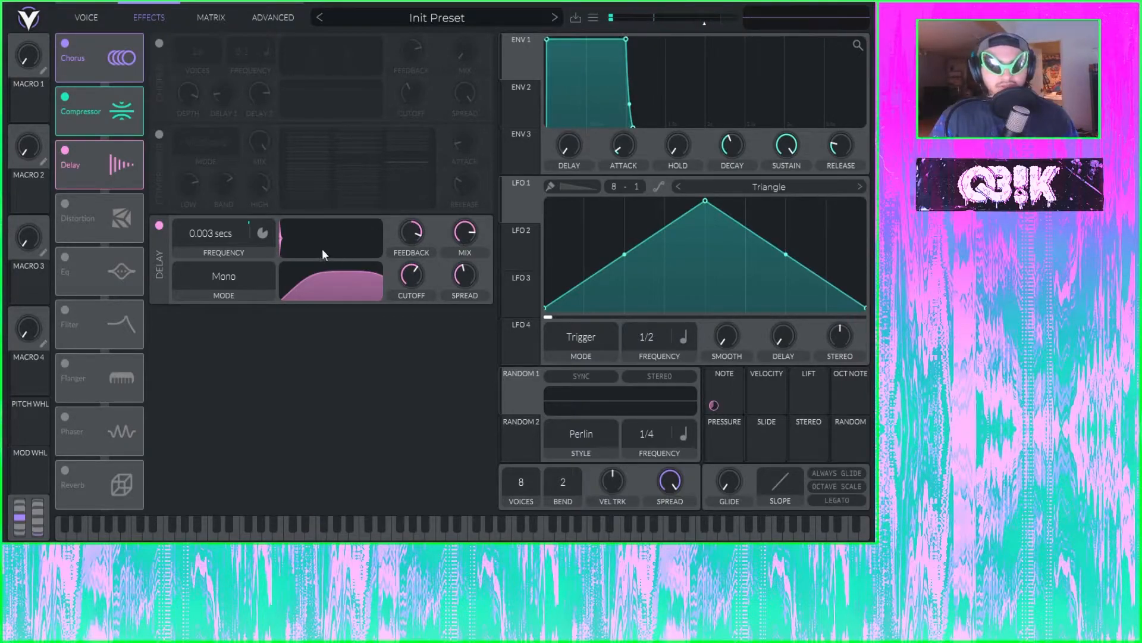
click(224, 278)
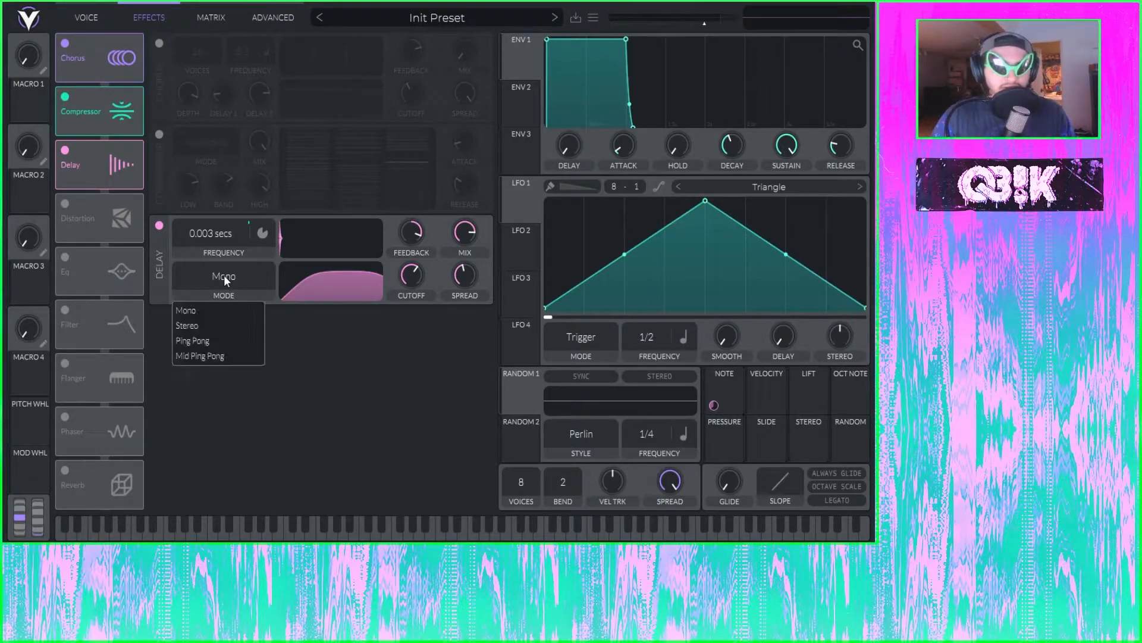
click(202, 327)
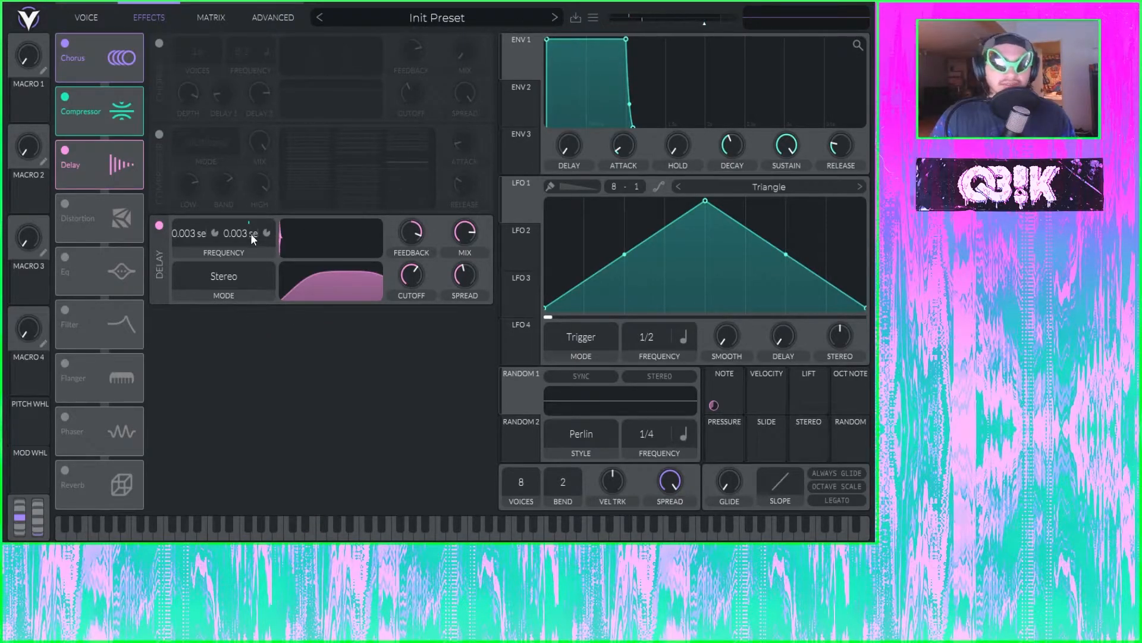
- Try offset Stereo Delay times of about 0.099 and 0.106 secs, and reset both to their defaults
click(225, 278)
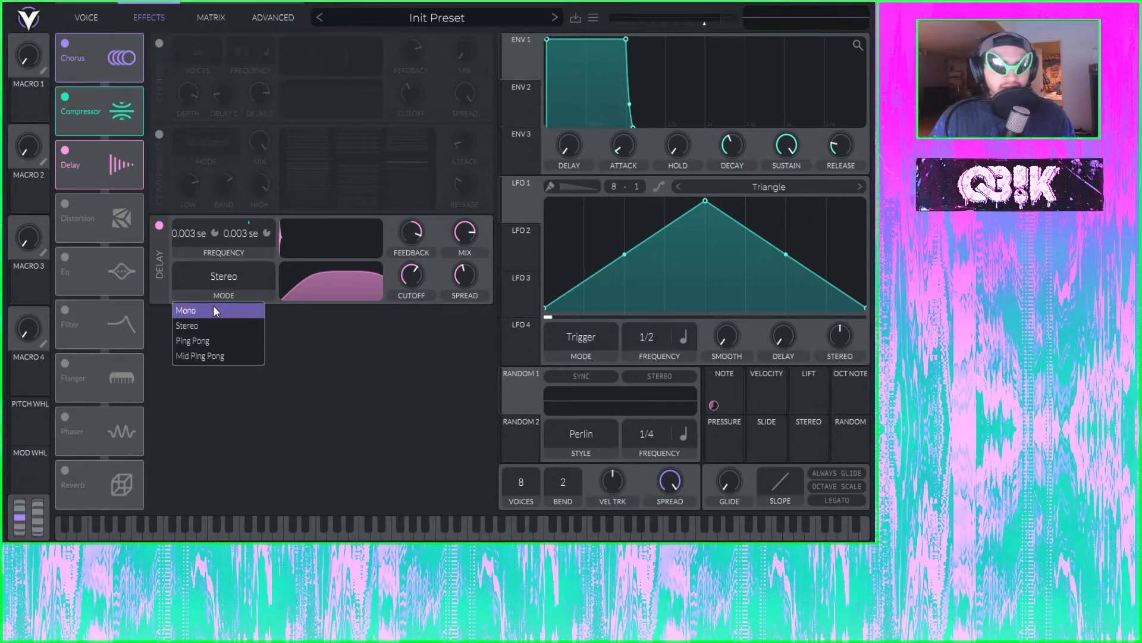
click(225, 253)
drag(247, 223, 194, 290)
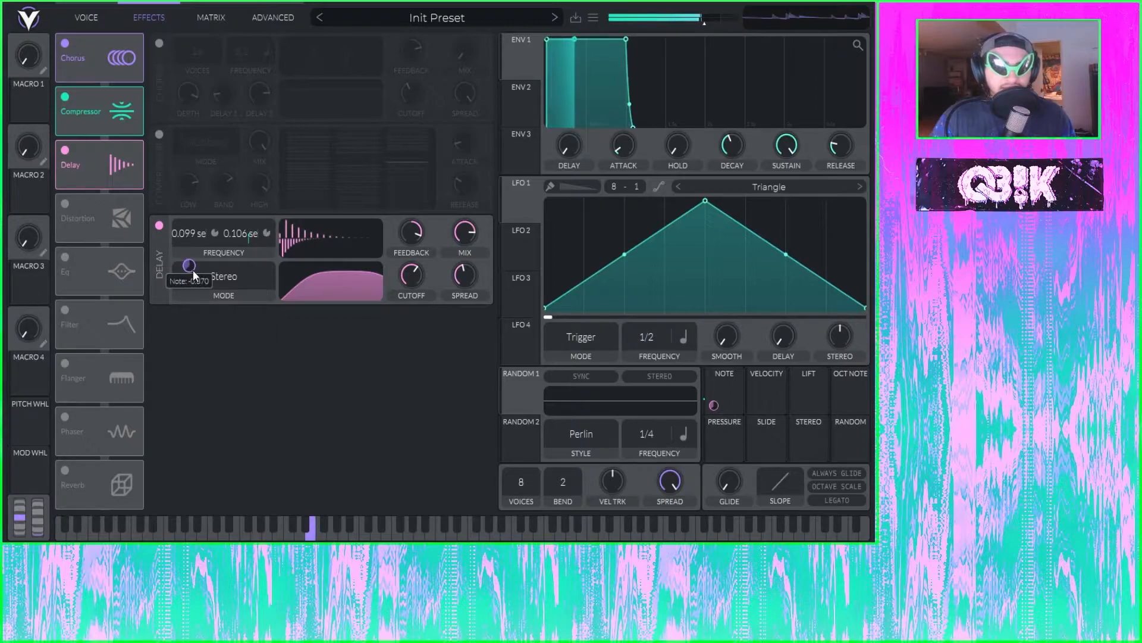
double_click(192, 233)
double_click(248, 235)
- Switch the Delay mode to Mono and set its time to 0.012 secs
click(232, 278)
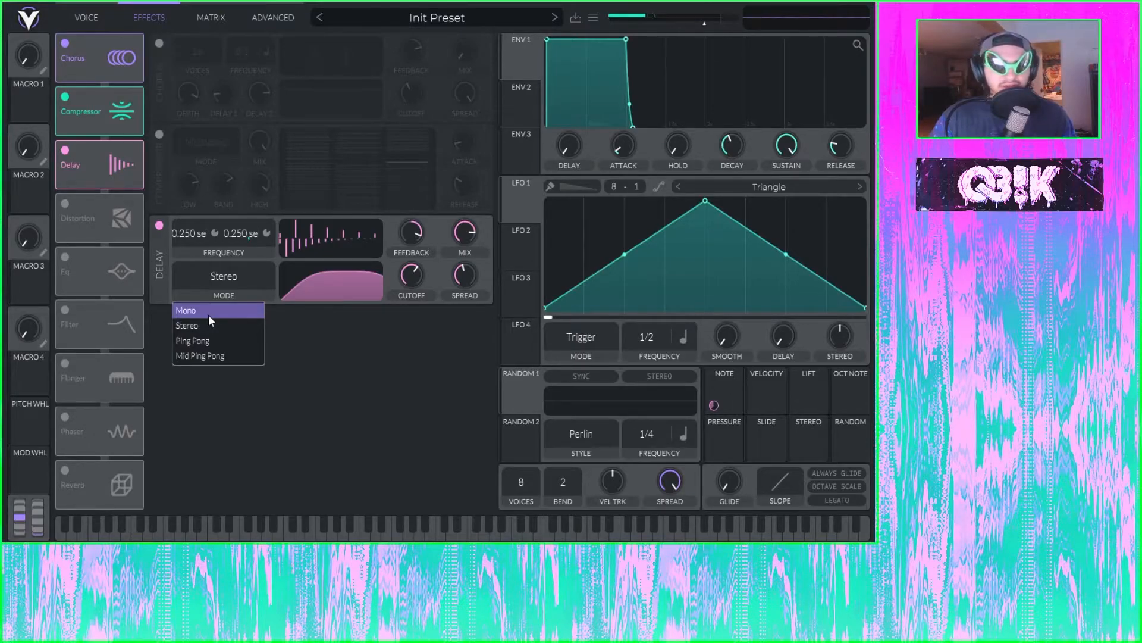
click(233, 244)
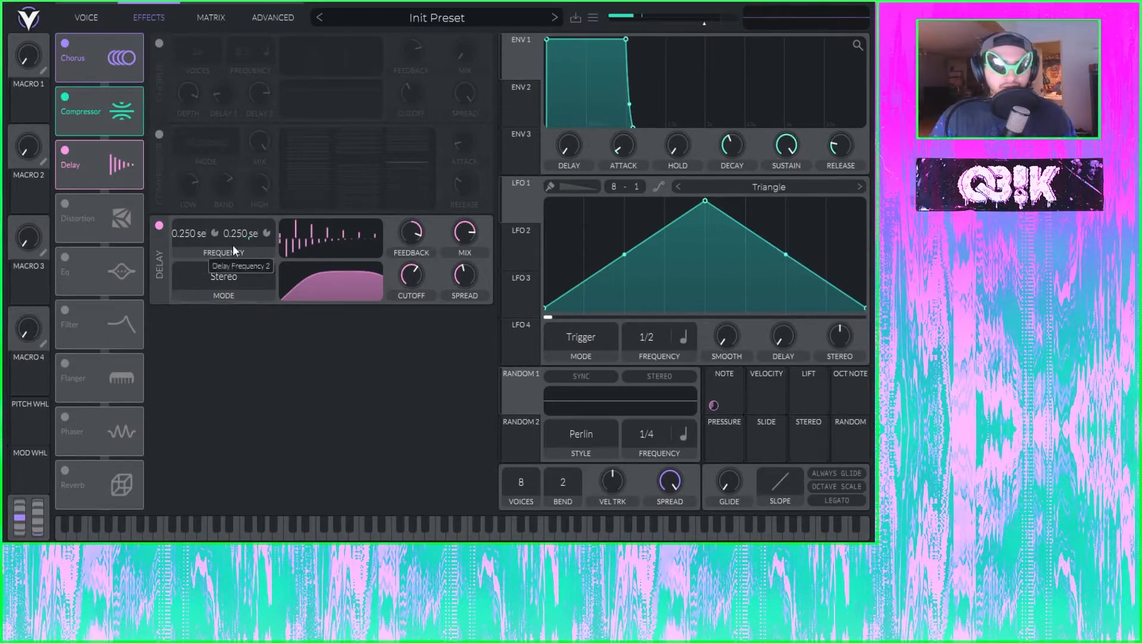
drag(250, 225, 249, 186)
drag(206, 228, 194, 241)
click(219, 273)
click(219, 309)
drag(237, 241, 237, 201)
- Compare the Delay's Stereo, Ping Pong and Mid Ping Pong modes, and return to Stereo
click(233, 279)
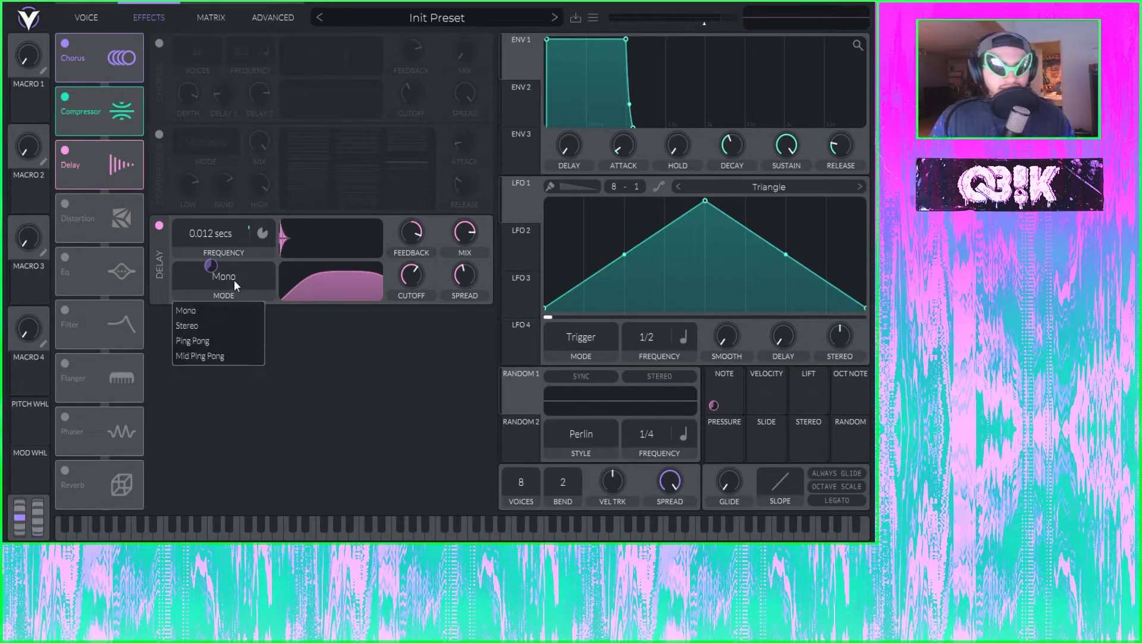
click(222, 329)
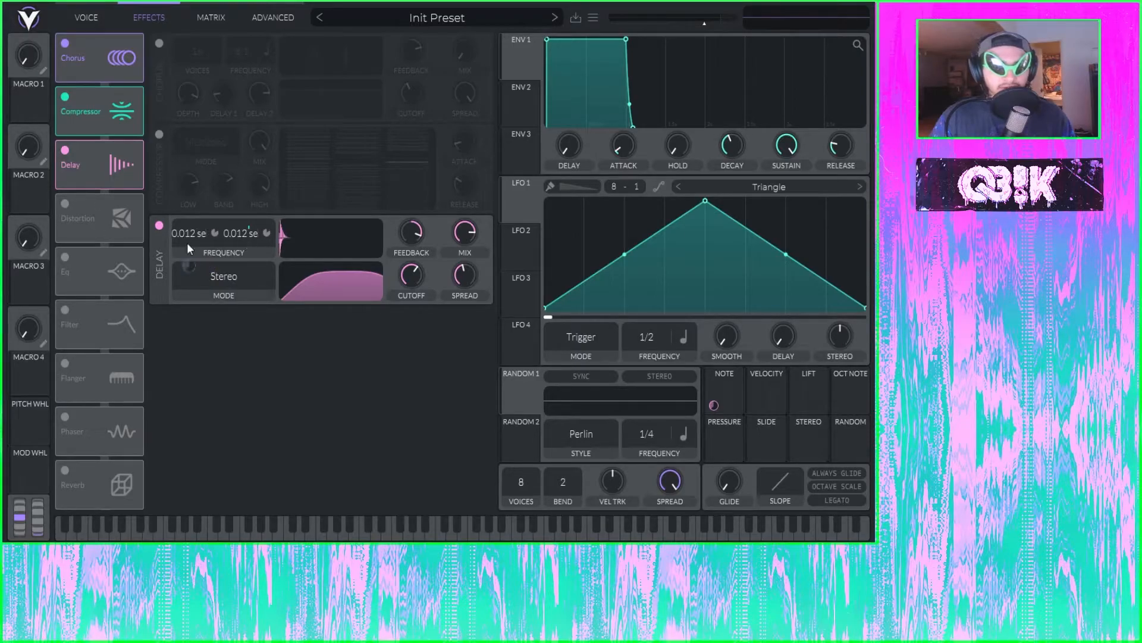
click(235, 280)
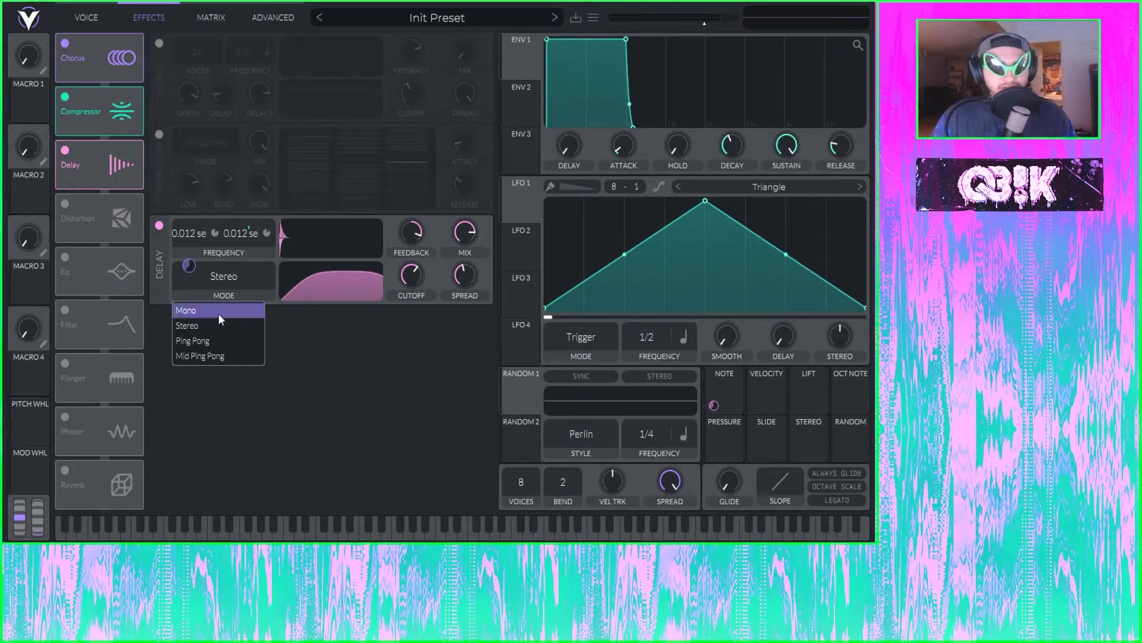
click(204, 340)
click(216, 280)
click(225, 355)
click(235, 277)
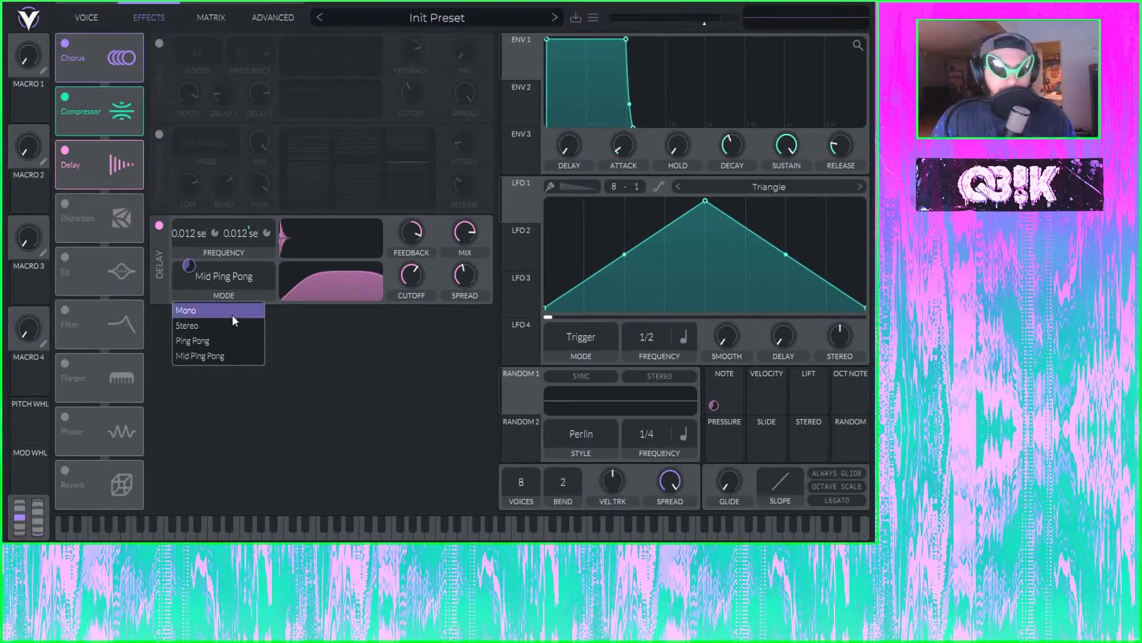
click(223, 325)
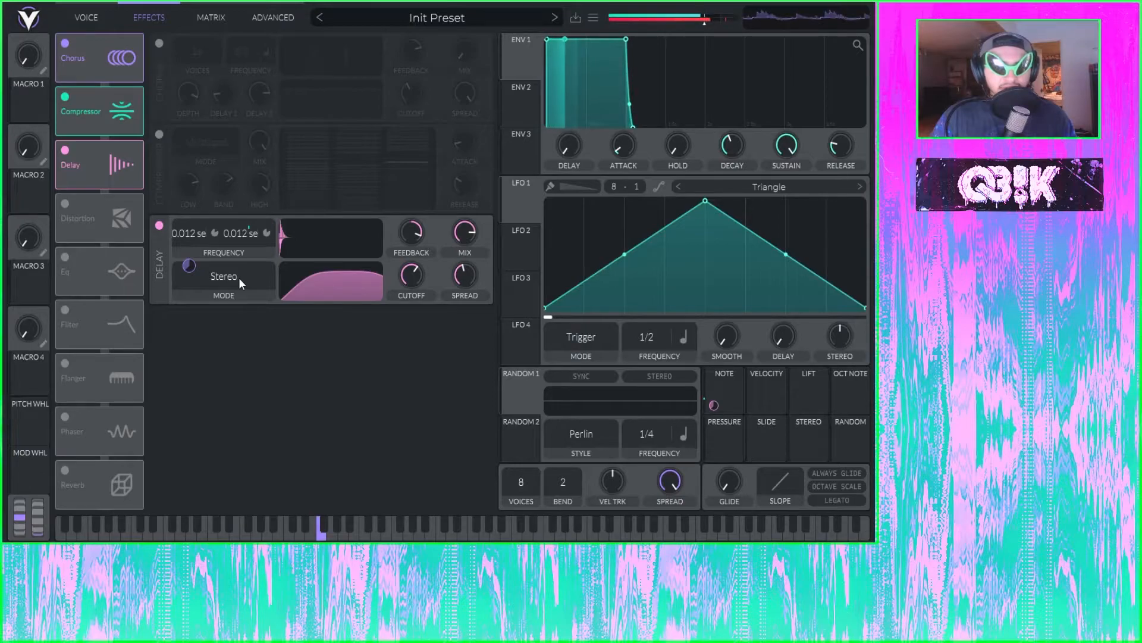
- Audition the Delay in Ping Pong mode, followed by Mid Ping Pong mode
click(235, 274)
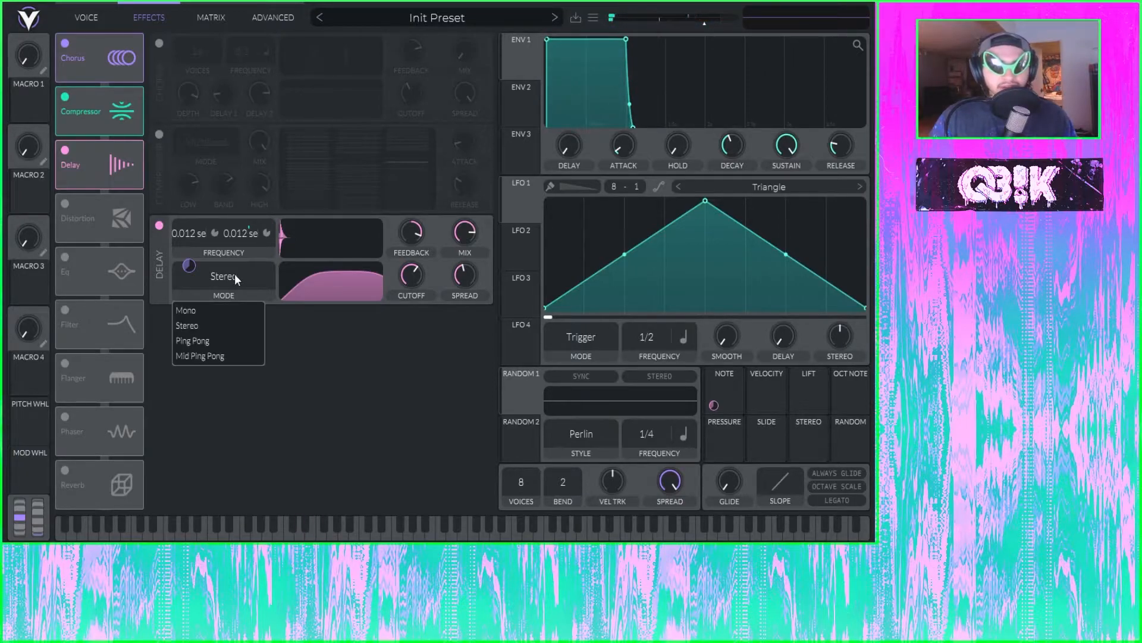
click(226, 341)
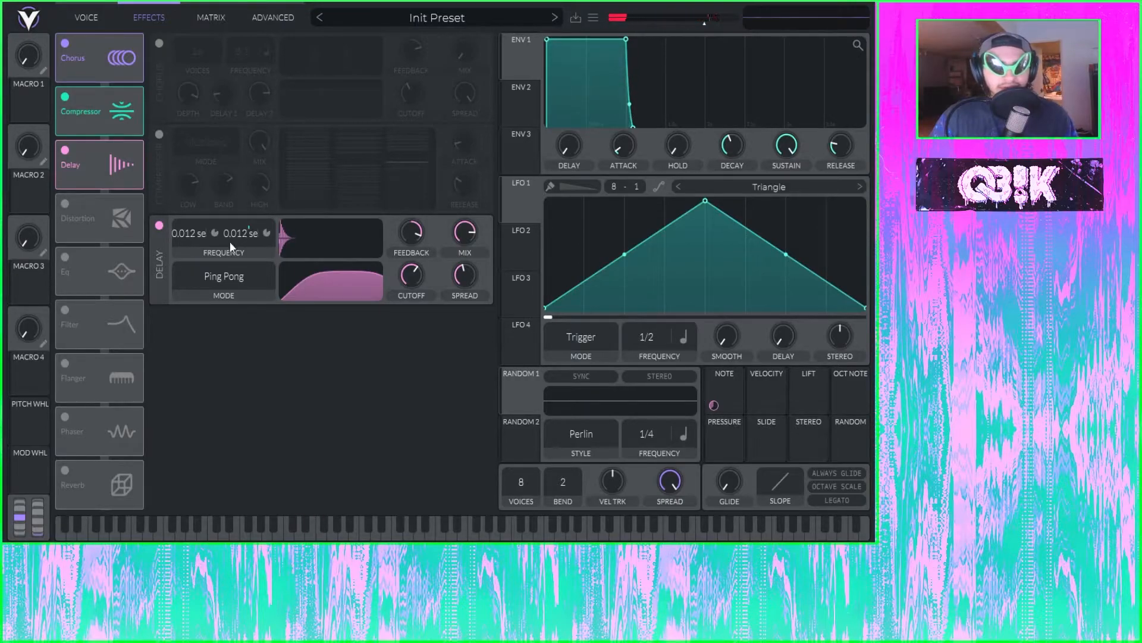
click(269, 265)
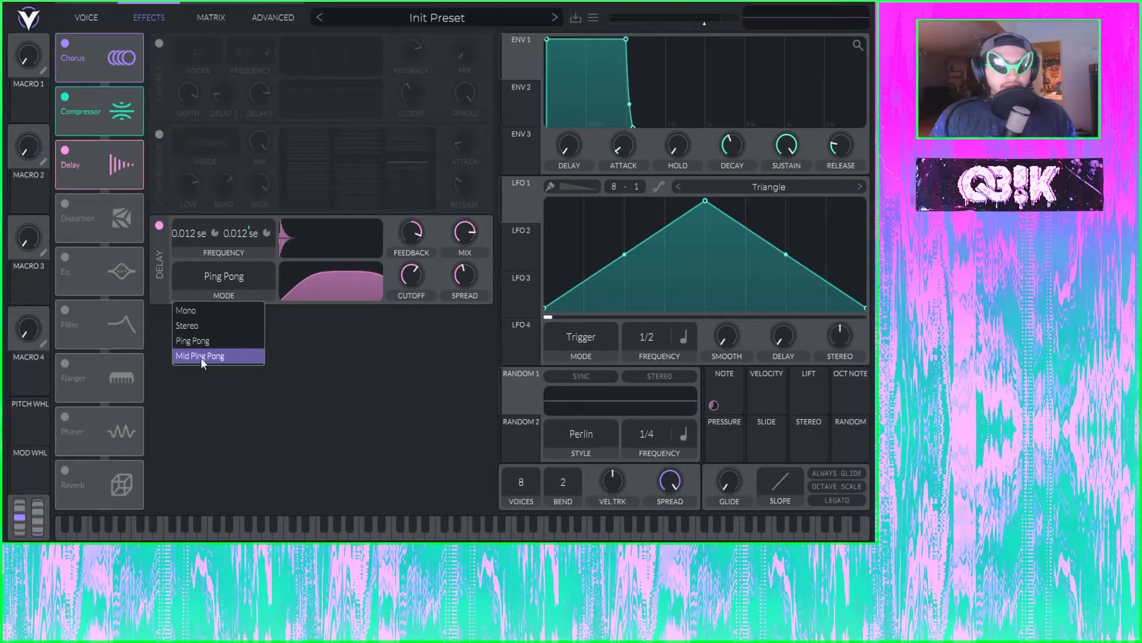
click(202, 356)
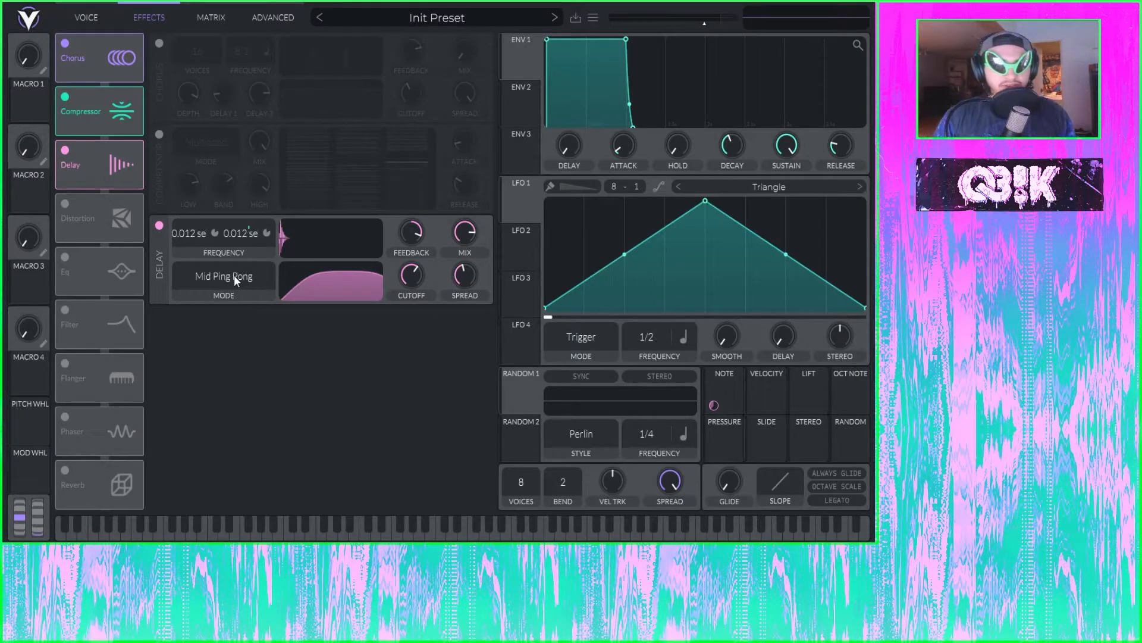
click(233, 275)
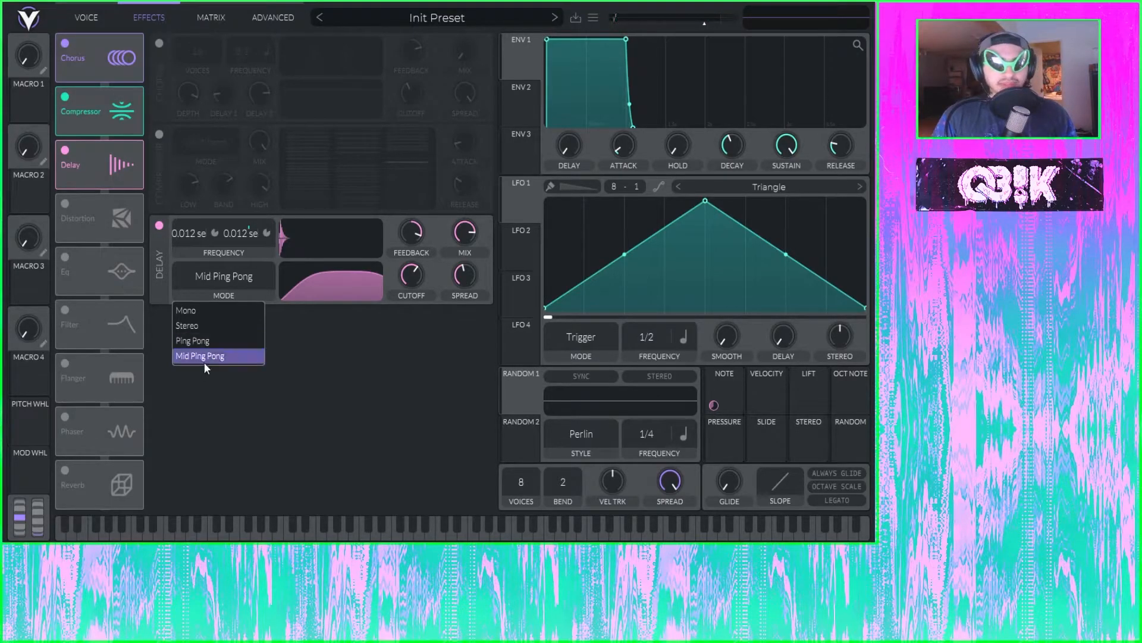
click(322, 352)
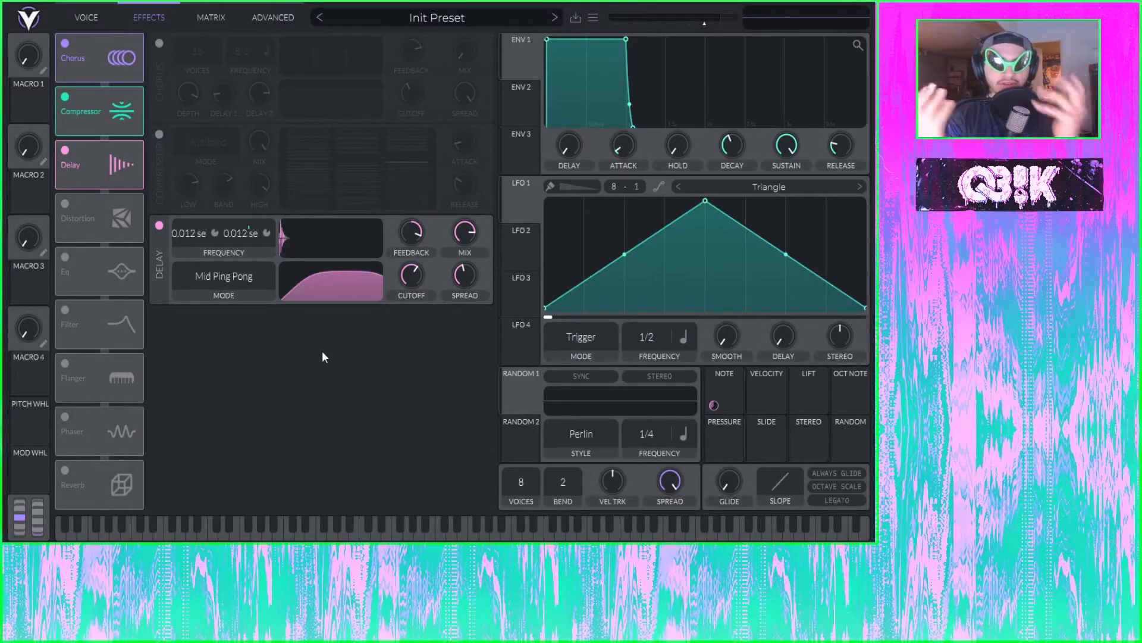
click(250, 273)
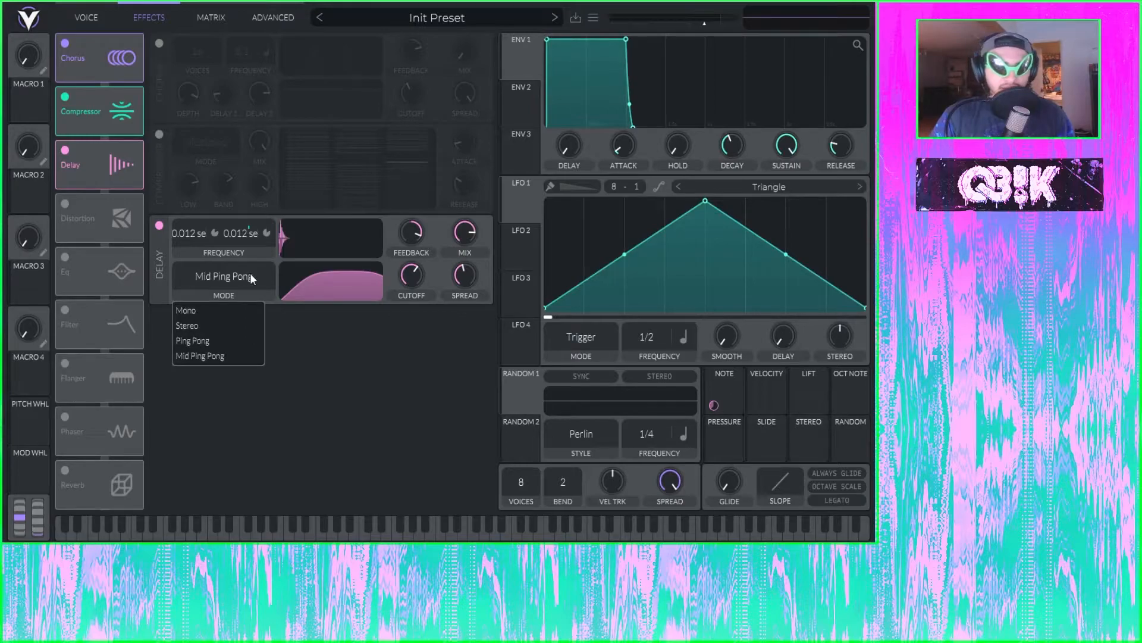
click(332, 353)
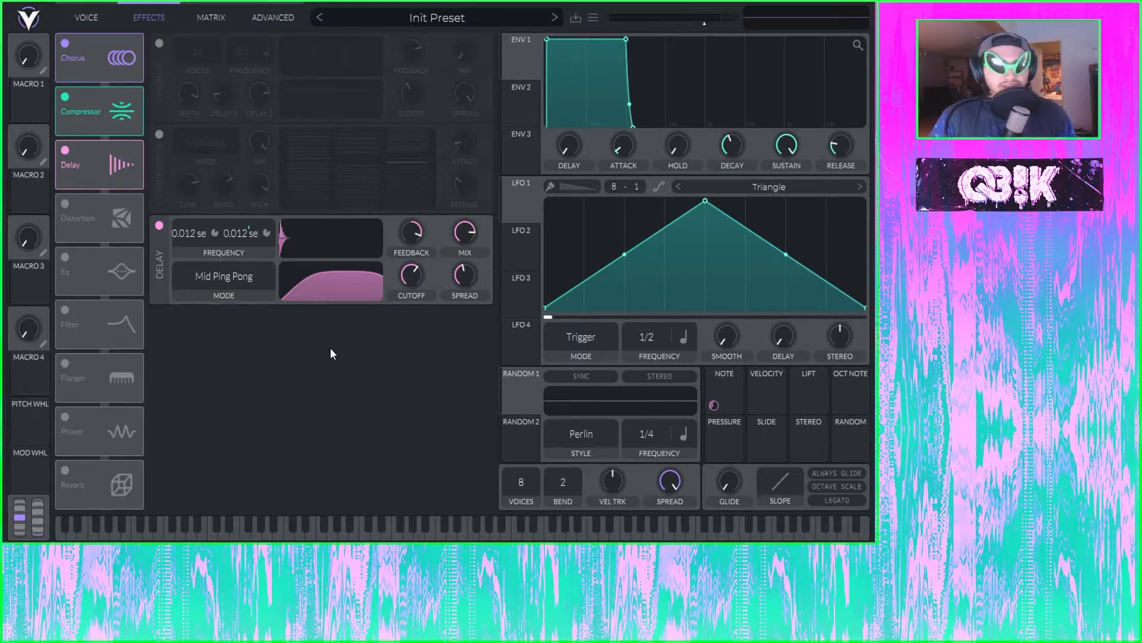
- Audition the Delay in Stereo mode and set the mode back to Mono
click(245, 277)
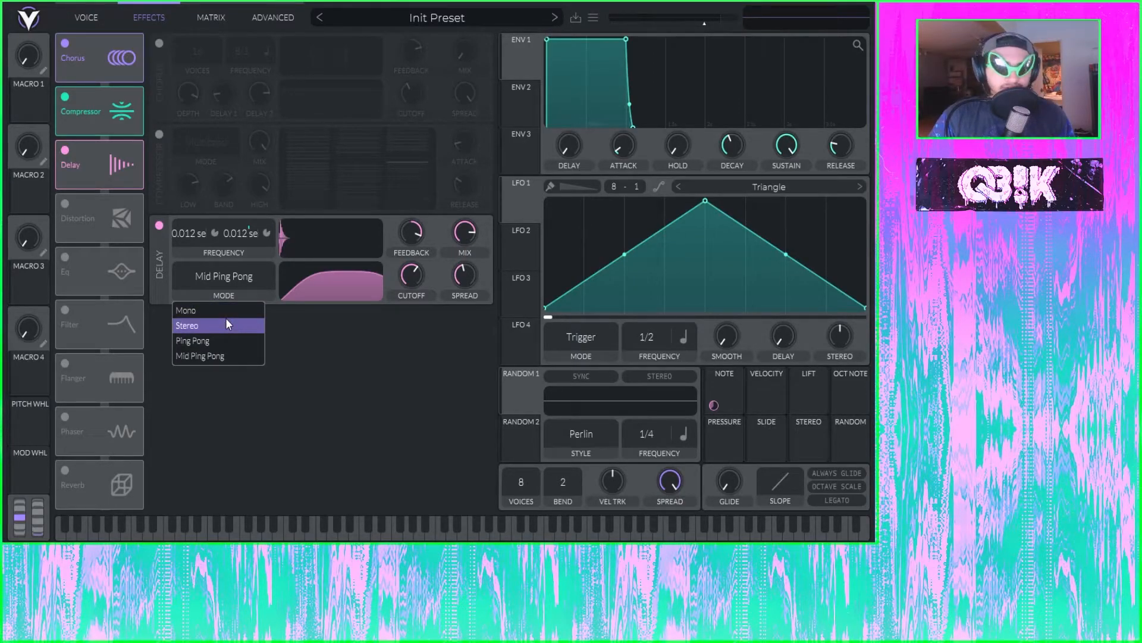
click(226, 320)
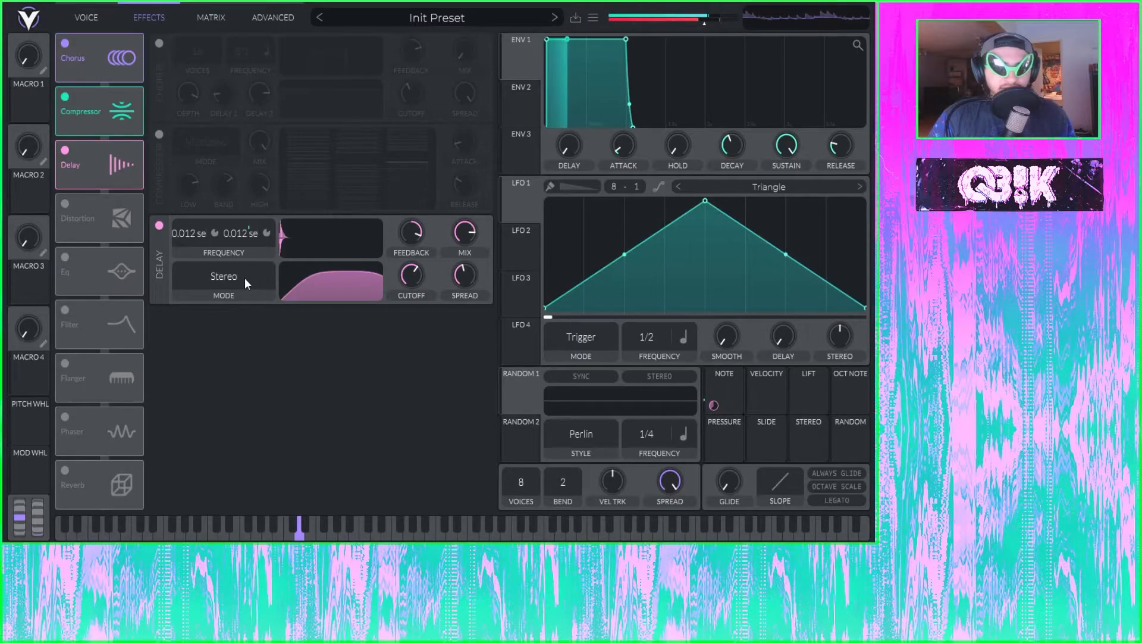
click(244, 277)
click(218, 315)
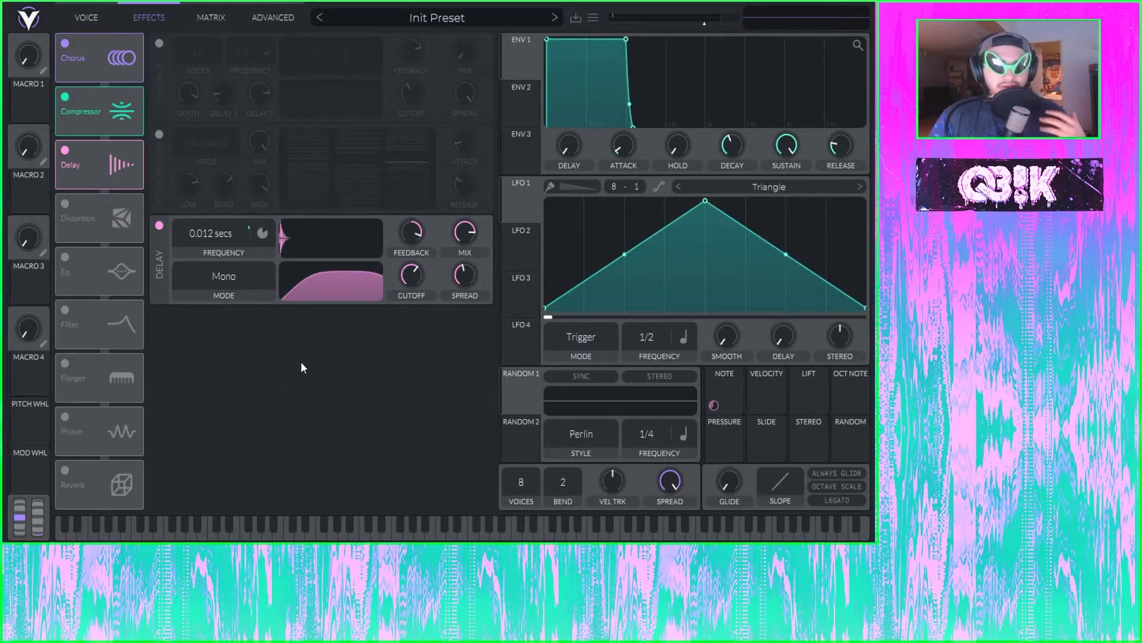
- Enable the Distortion effect and turn off the Delay, Compressor and Chorus
click(158, 226)
click(68, 204)
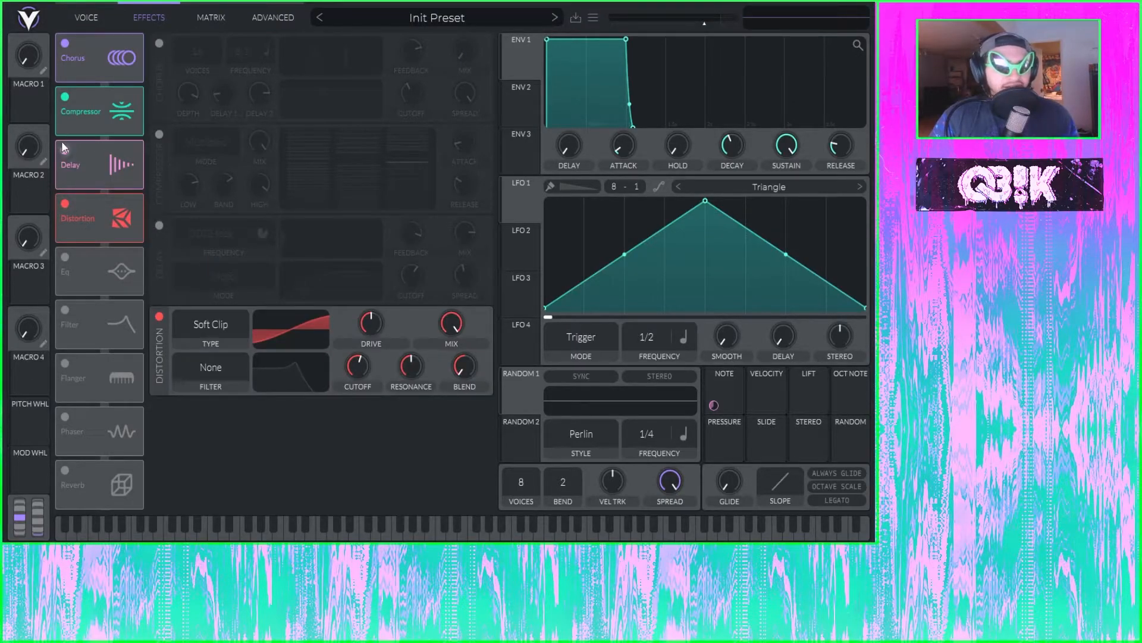
click(65, 97)
click(64, 43)
click(212, 47)
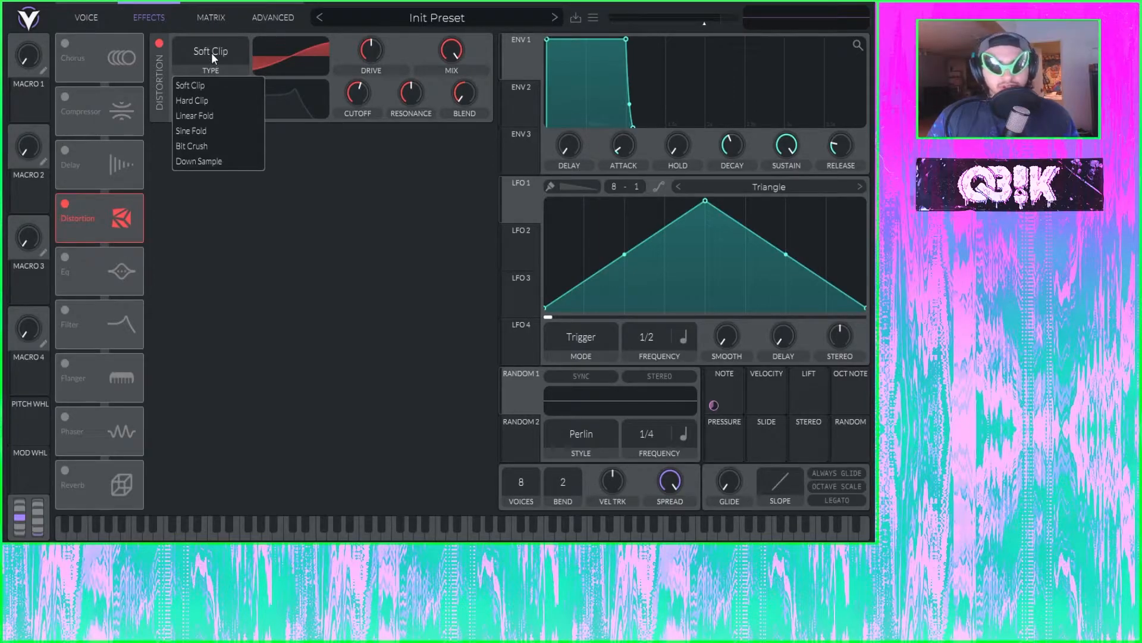
click(390, 173)
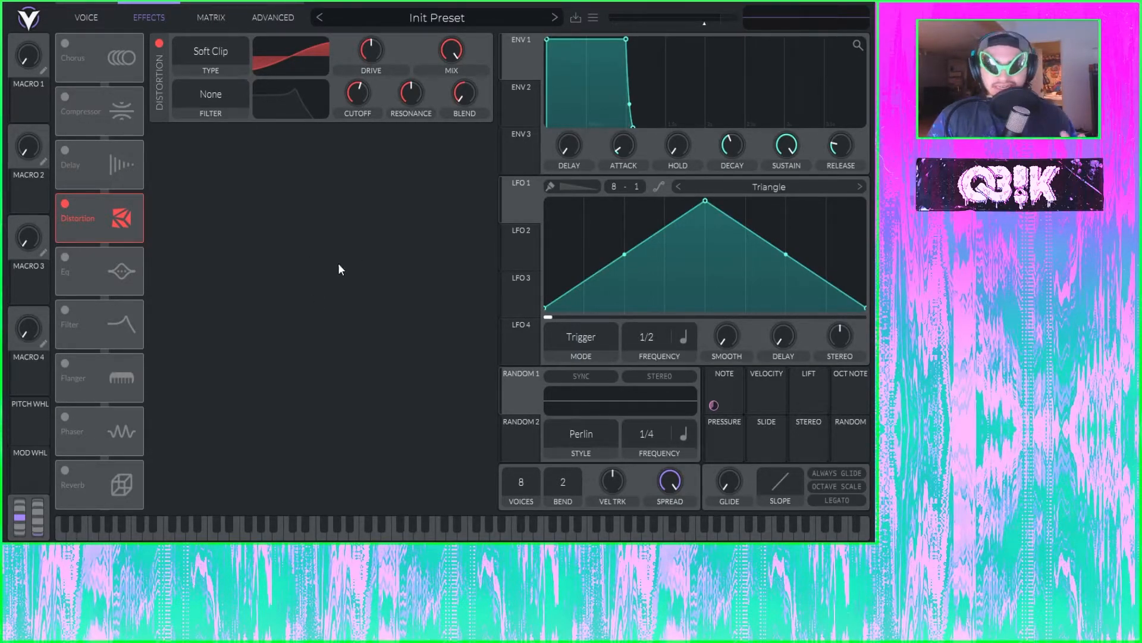
click(222, 53)
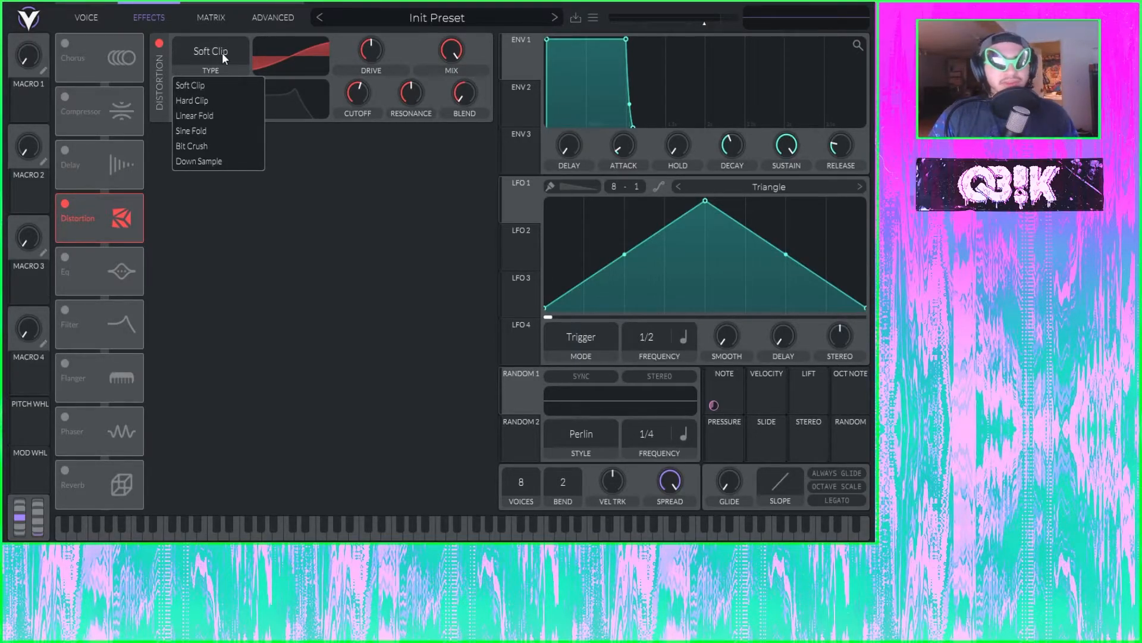
click(332, 212)
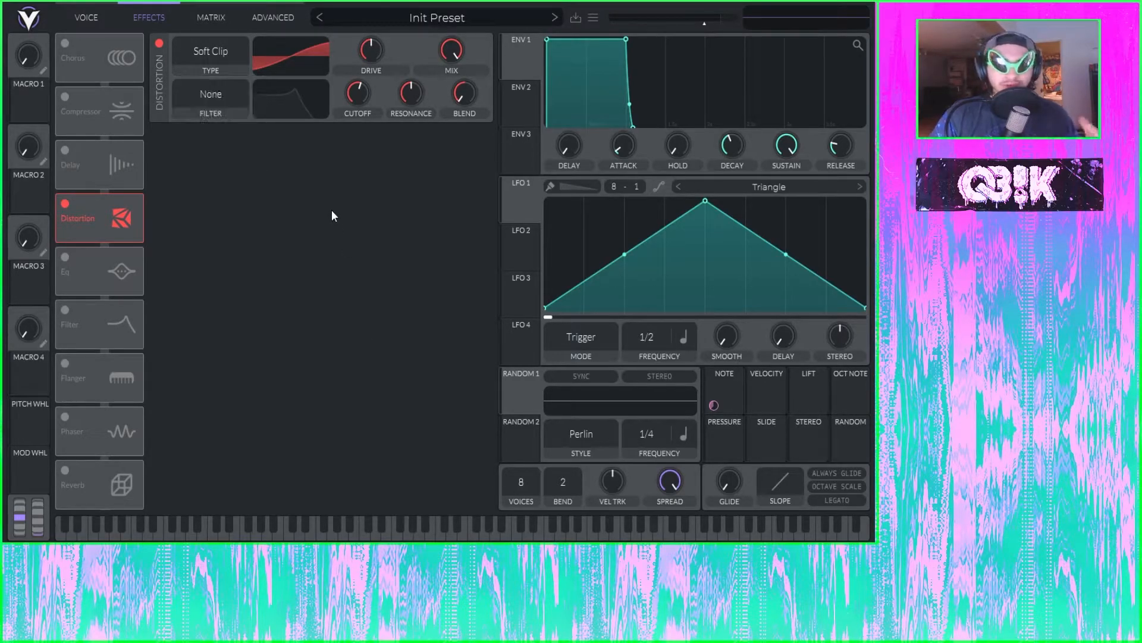
- Choose Soft Clip as the Distortion type and raise the drive to its maximum
click(219, 59)
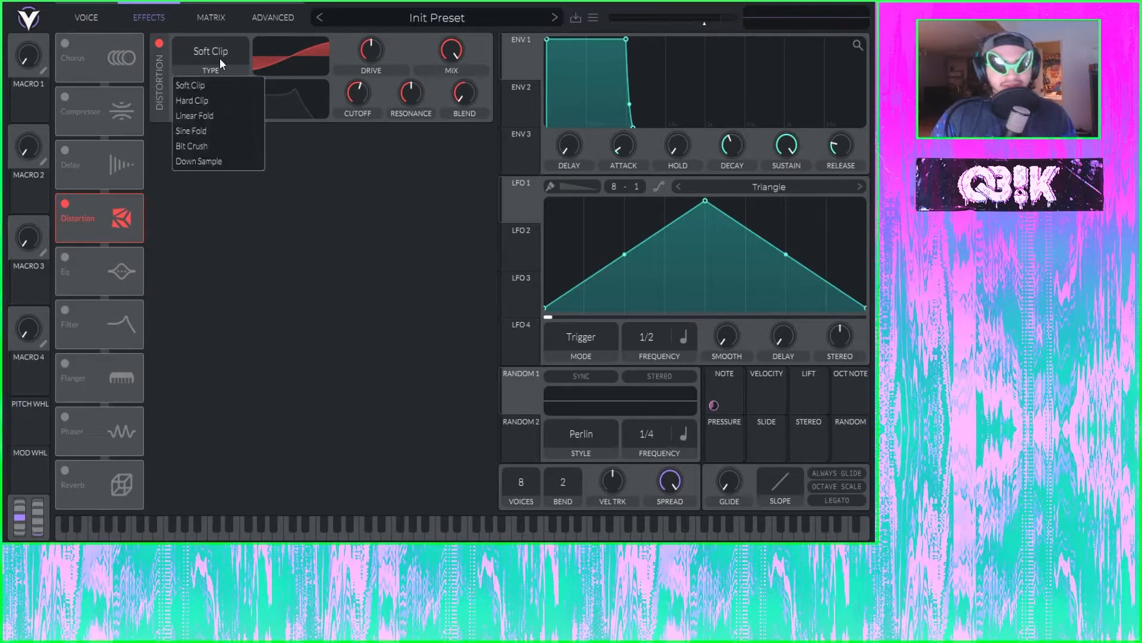
click(206, 87)
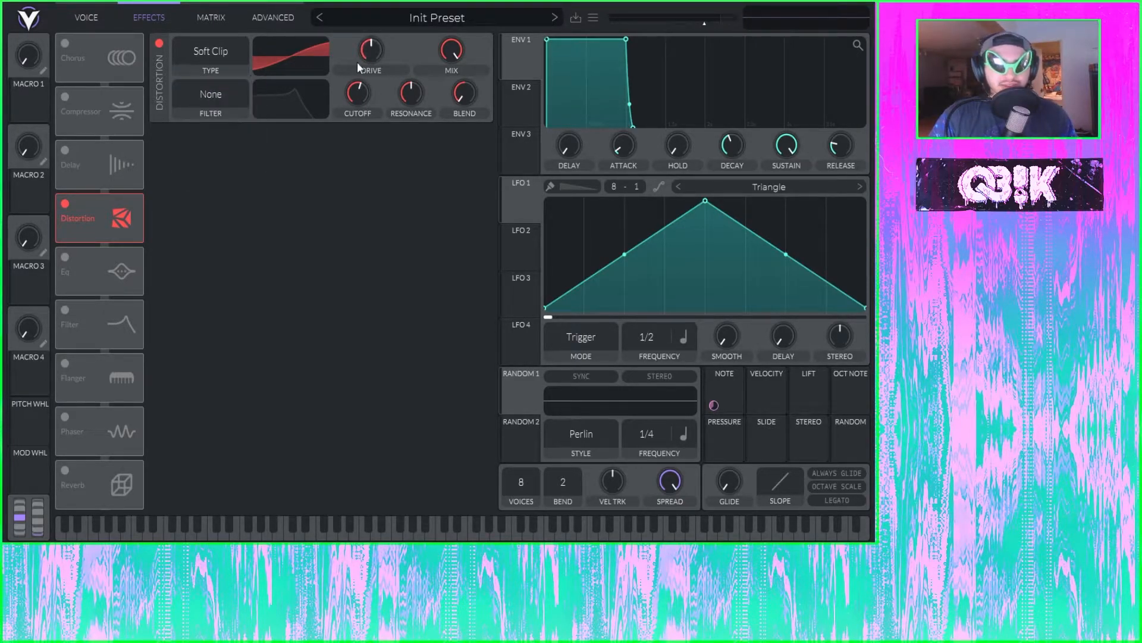
drag(381, 39, 401, 3)
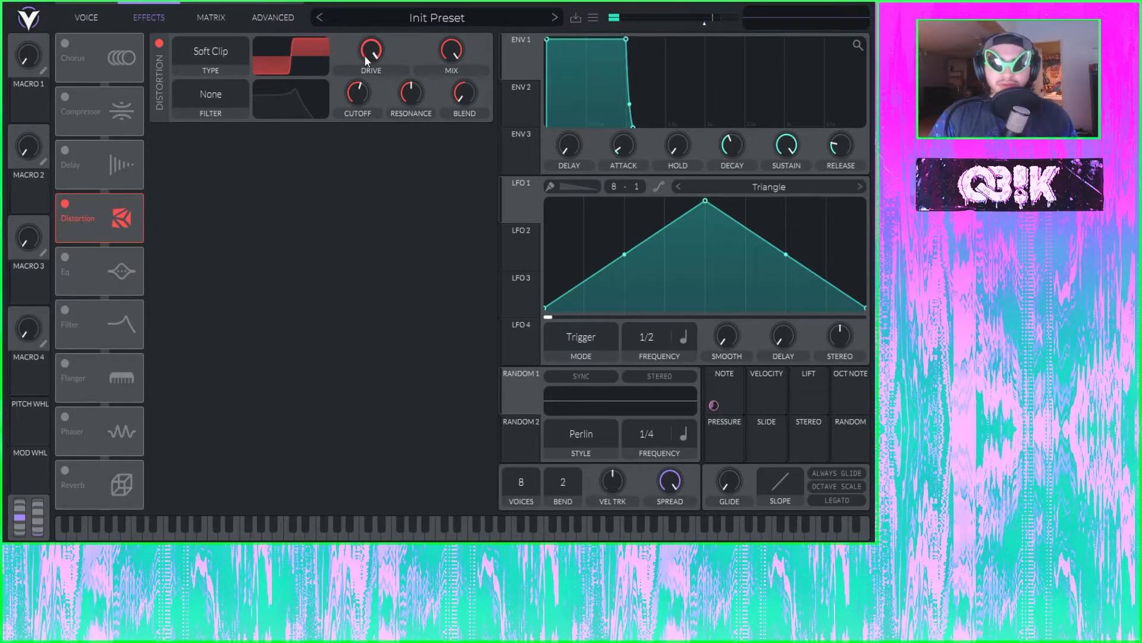
- Audition the Hard Clip distortion type and switch the type to Linear Fold
click(219, 41)
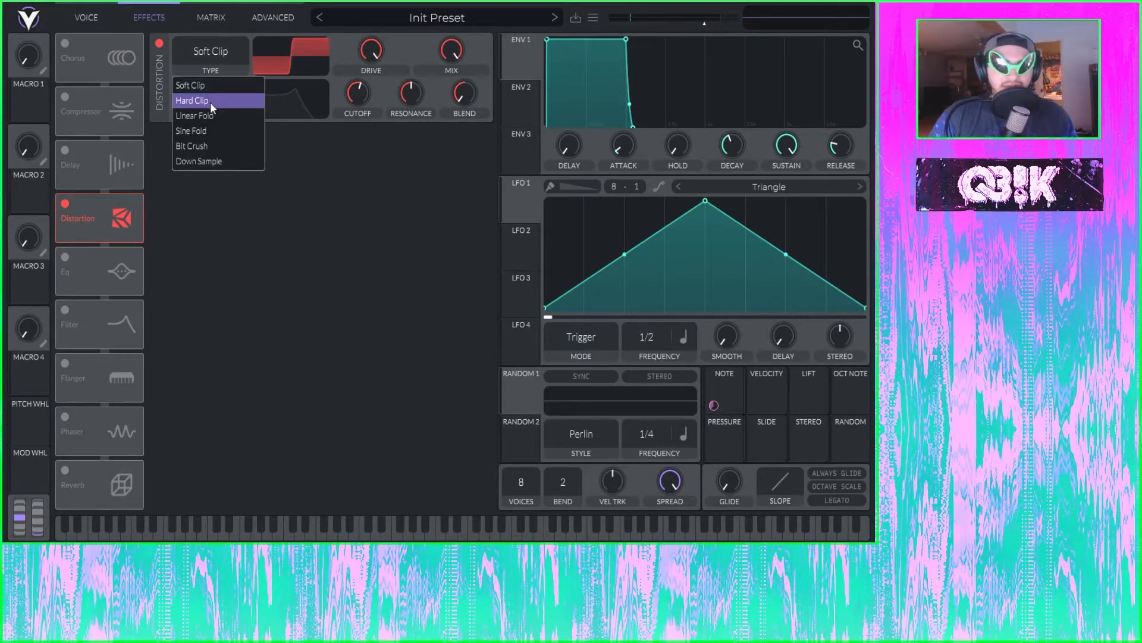
click(209, 100)
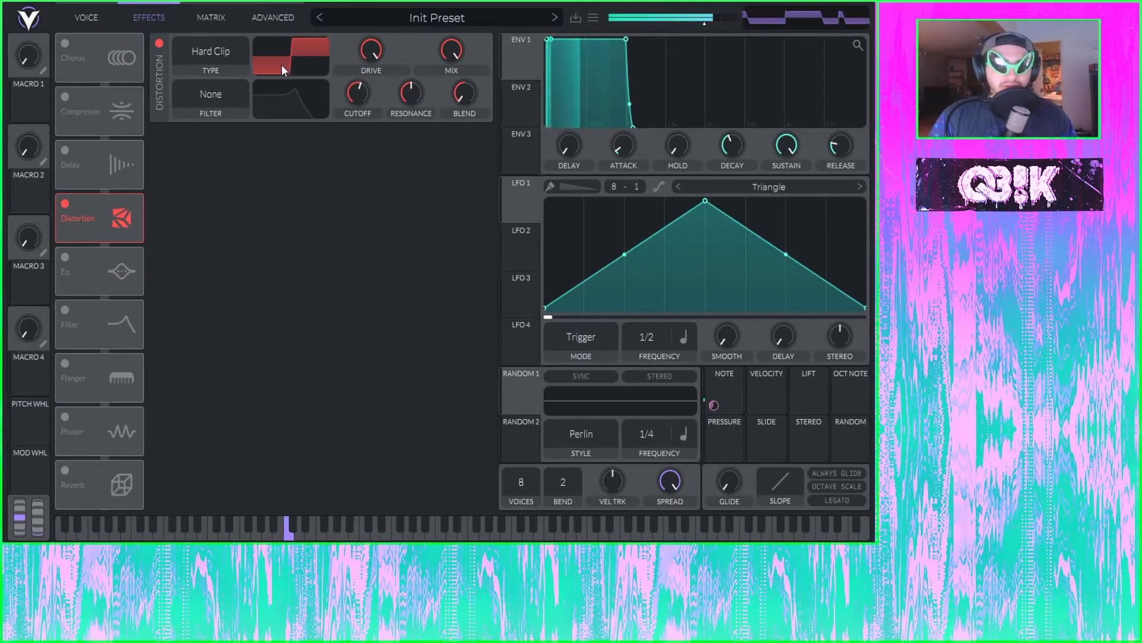
click(212, 49)
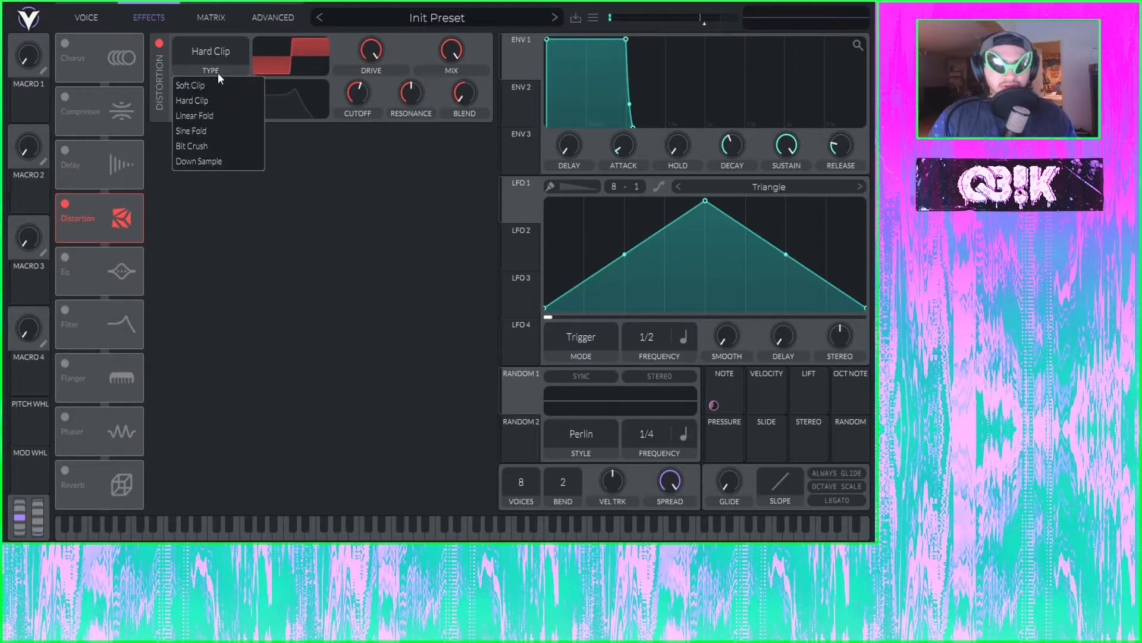
click(213, 107)
- Sweep the Linear Fold drive down and up to 30 dB, and settle it below the maximum
drag(371, 49, 370, 88)
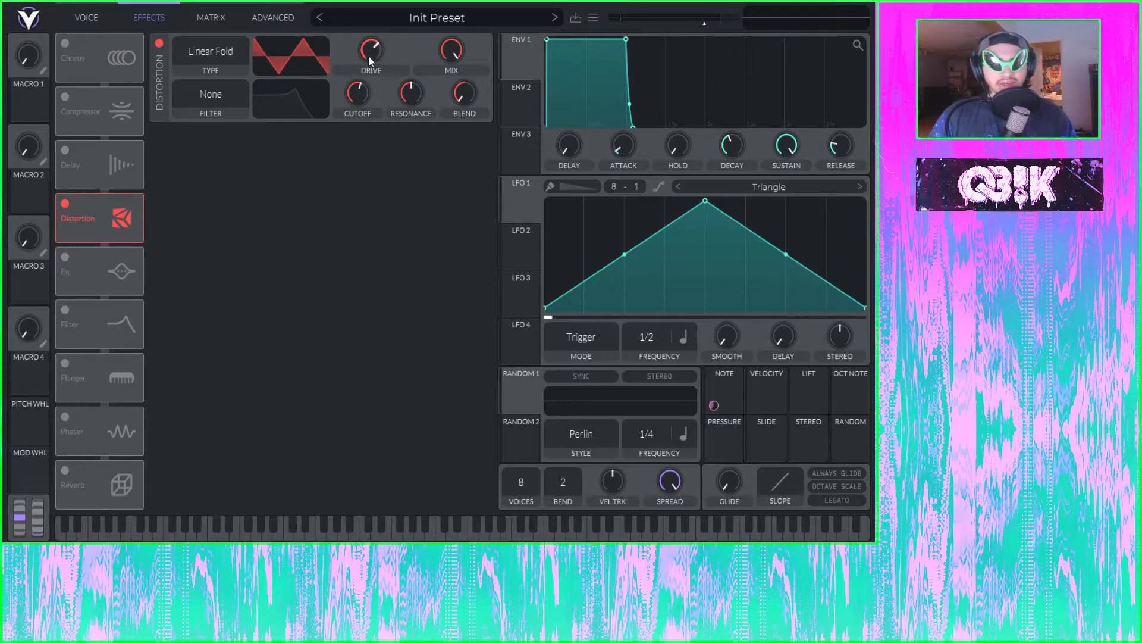
drag(366, 52, 385, 19)
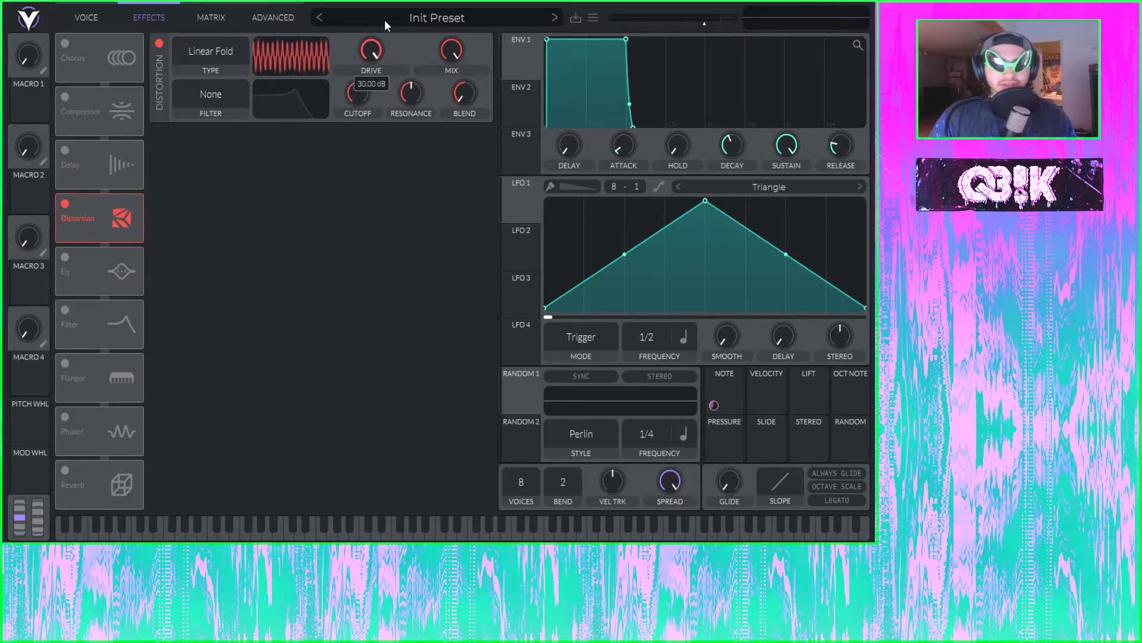
mouse_move(385, 19)
mouse_down()
mouse_move(384, 52)
mouse_move(391, 12)
mouse_move(375, 51)
mouse_move(384, 31)
mouse_up()
- Switch the Distortion type to Sine Fold and raise the drive
click(223, 69)
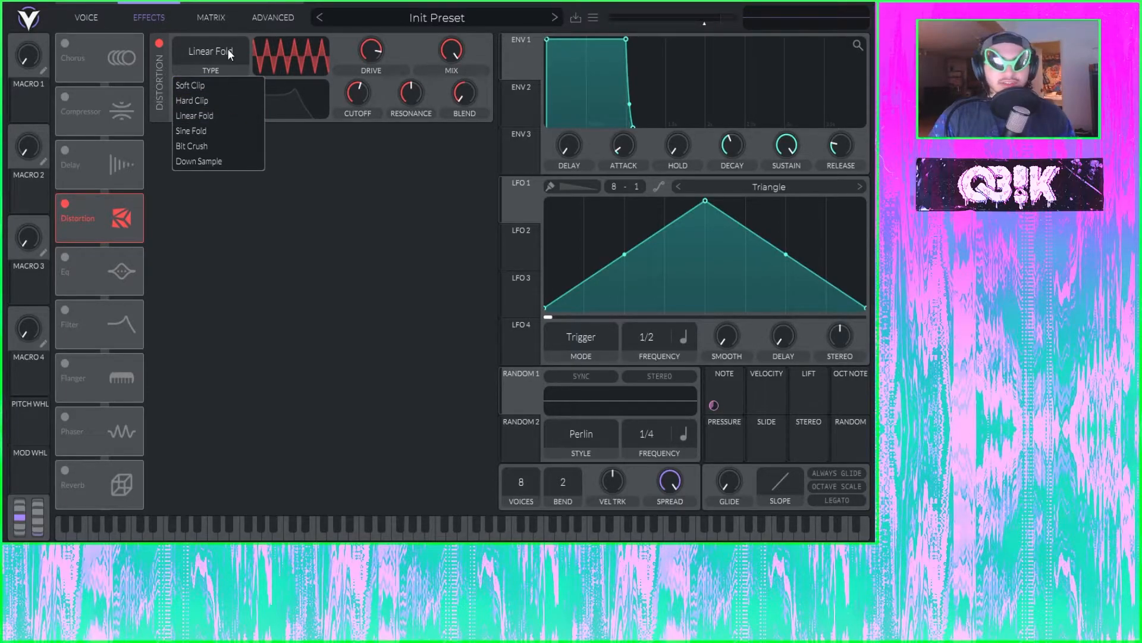
click(204, 127)
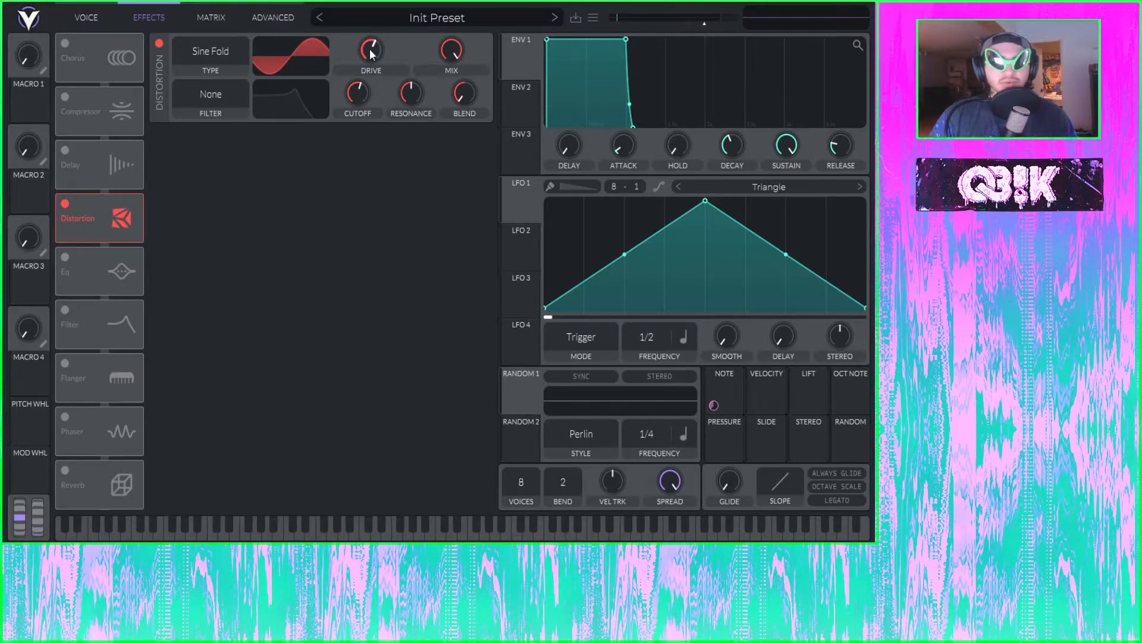
drag(370, 54, 398, 29)
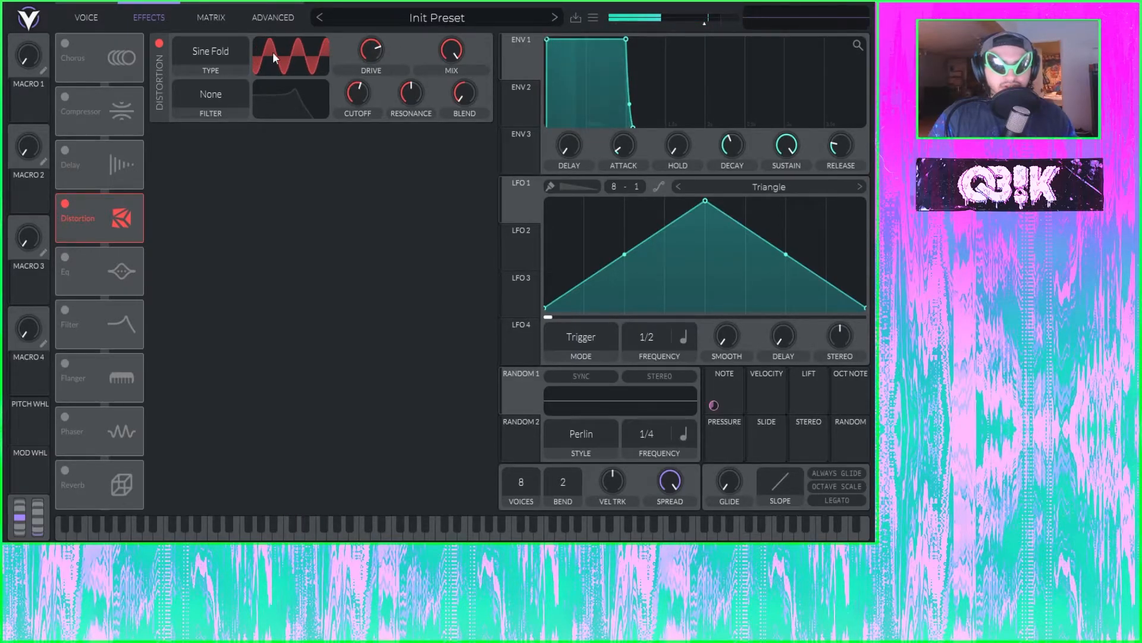
- Compare the Soft Clip and Hard Clip distortion types and adjust the drive on Hard Clip
click(223, 54)
click(195, 84)
click(202, 60)
click(204, 94)
drag(370, 51, 360, 27)
- Audition the Linear Fold type, return to Sine Fold and lower the drive
click(216, 59)
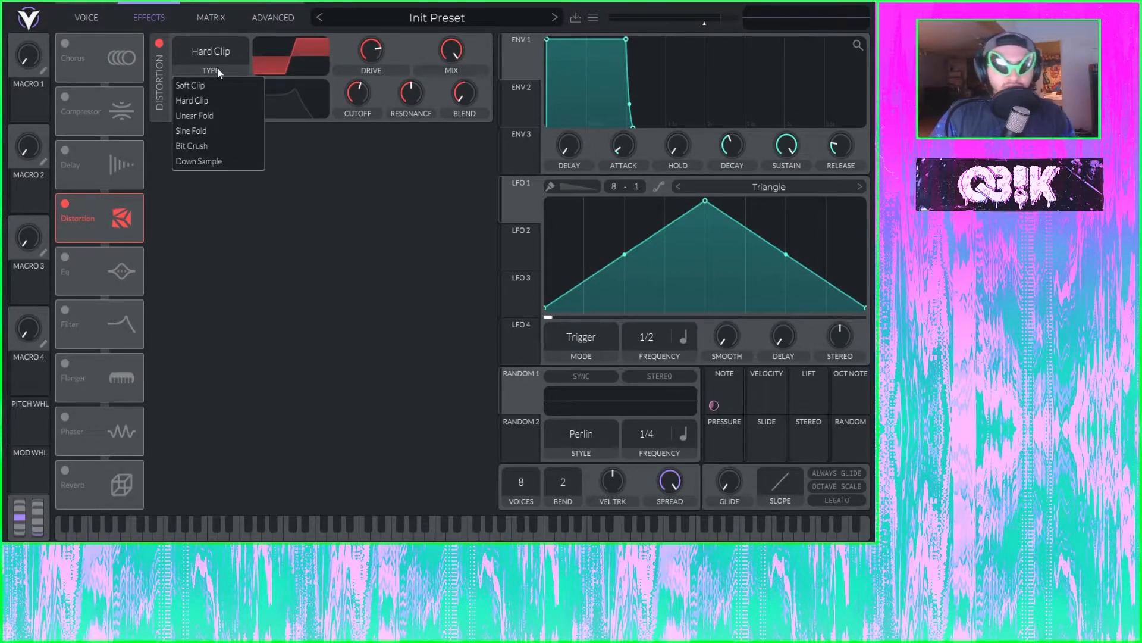
click(205, 115)
click(213, 48)
click(213, 130)
click(210, 54)
click(200, 51)
mouse_move(372, 53)
mouse_down()
mouse_move(387, 66)
mouse_move(374, 95)
mouse_move(376, 73)
mouse_up()
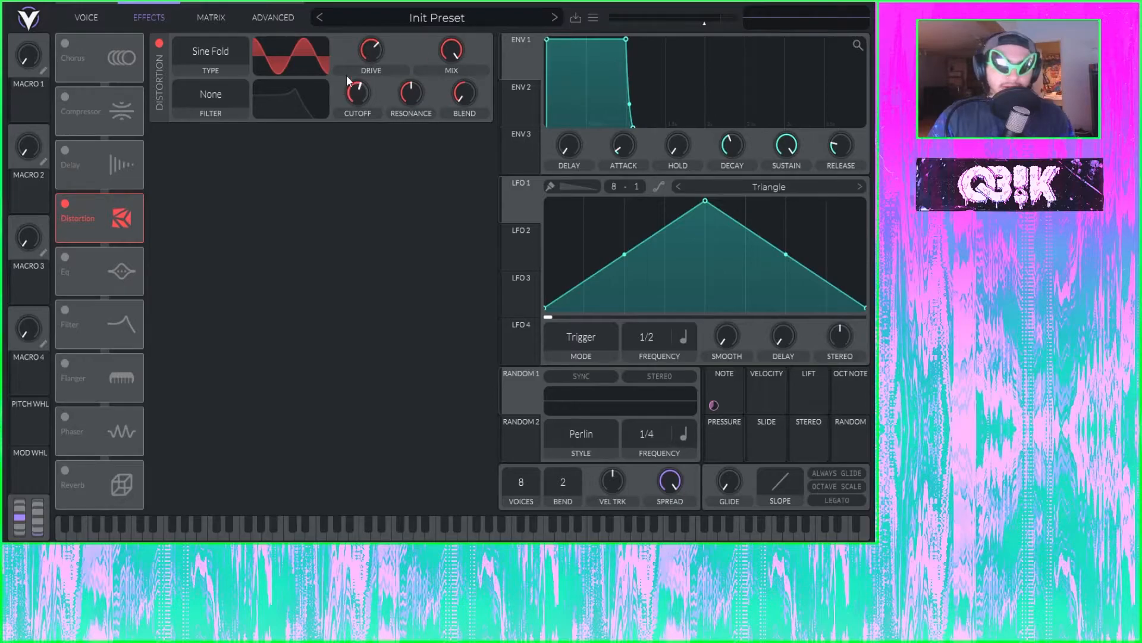
- Set the Distortion type to Bit Crush and turn the drive down while listening
click(214, 53)
click(205, 141)
drag(378, 48, 370, 81)
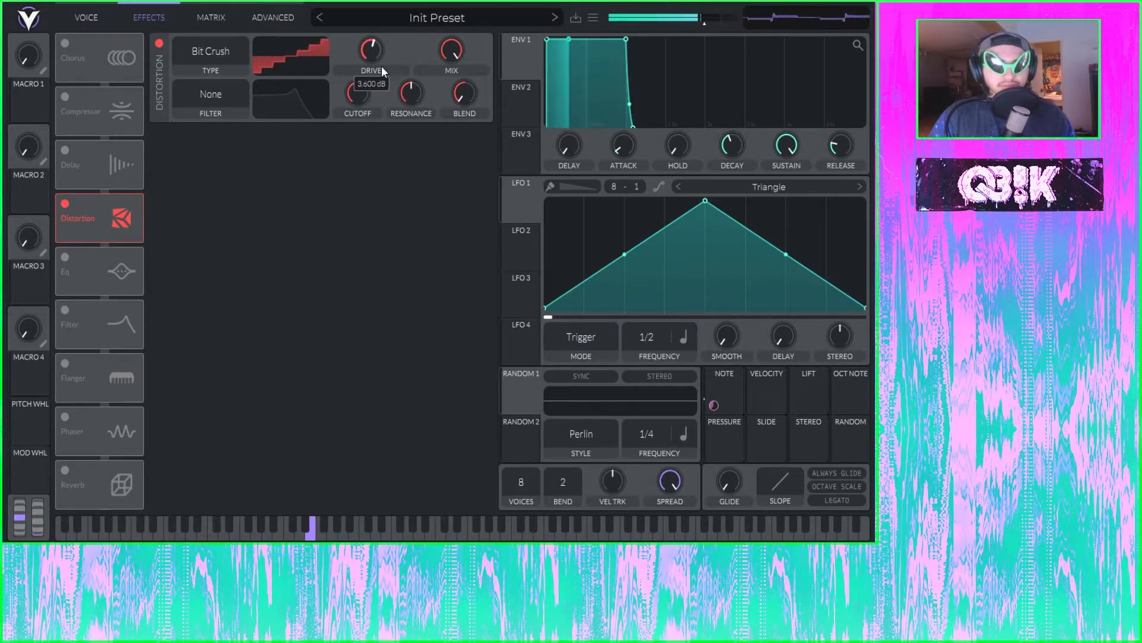
drag(380, 66, 390, 106)
- Load the factory Basic Shapes wavetable into Oscillator 1 and adjust its frame position
click(86, 17)
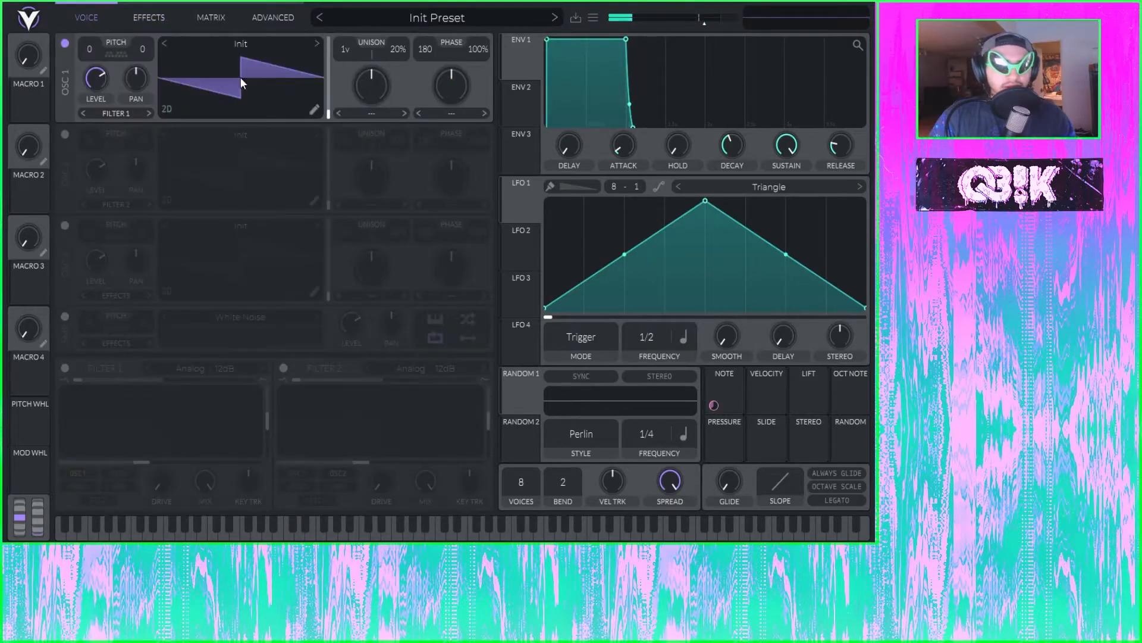
click(262, 44)
click(562, 70)
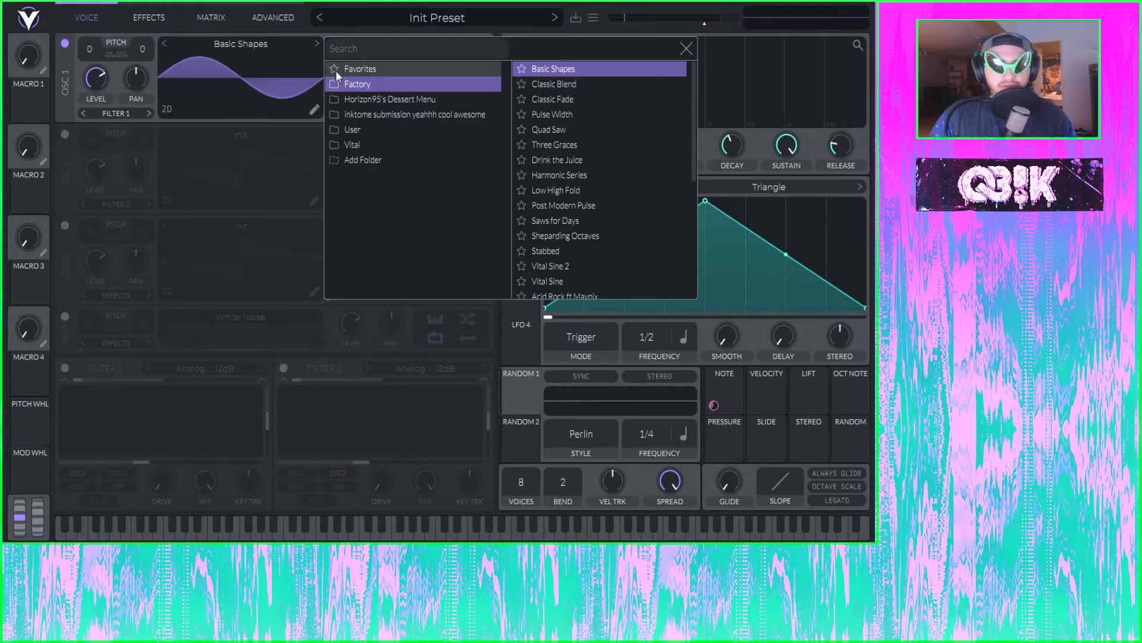
click(309, 83)
drag(330, 111, 331, 88)
- Return to the effects and lower the Bit Crush drive to its minimum
click(213, 23)
click(149, 17)
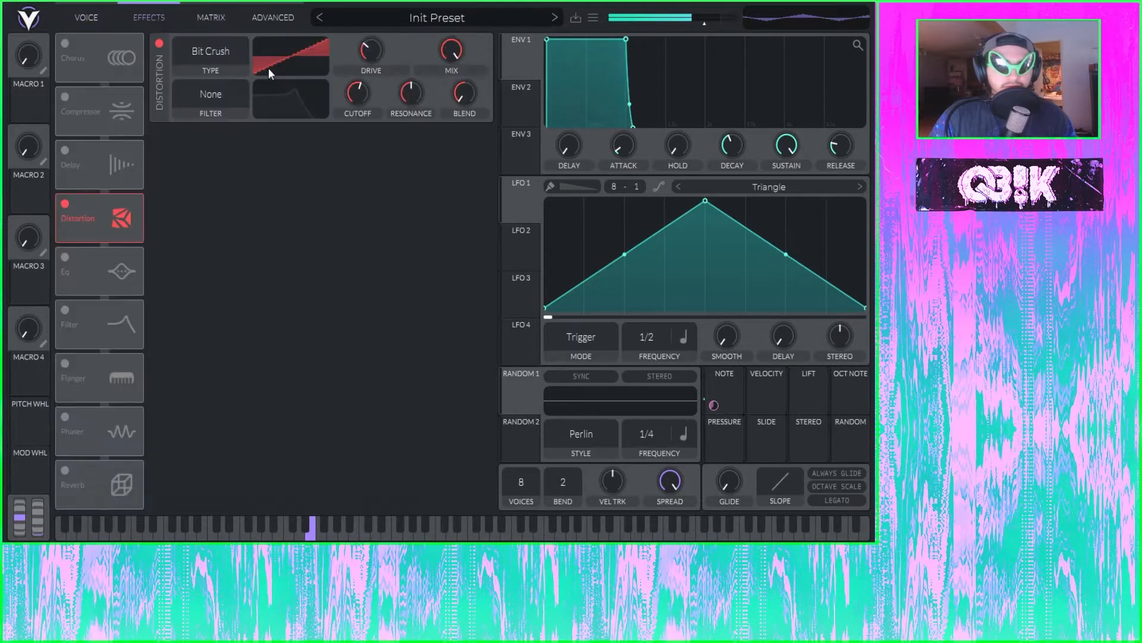
drag(384, 37, 373, 140)
- Switch the Distortion type to Down Sample and sweep the drive from low to high
click(230, 57)
click(220, 162)
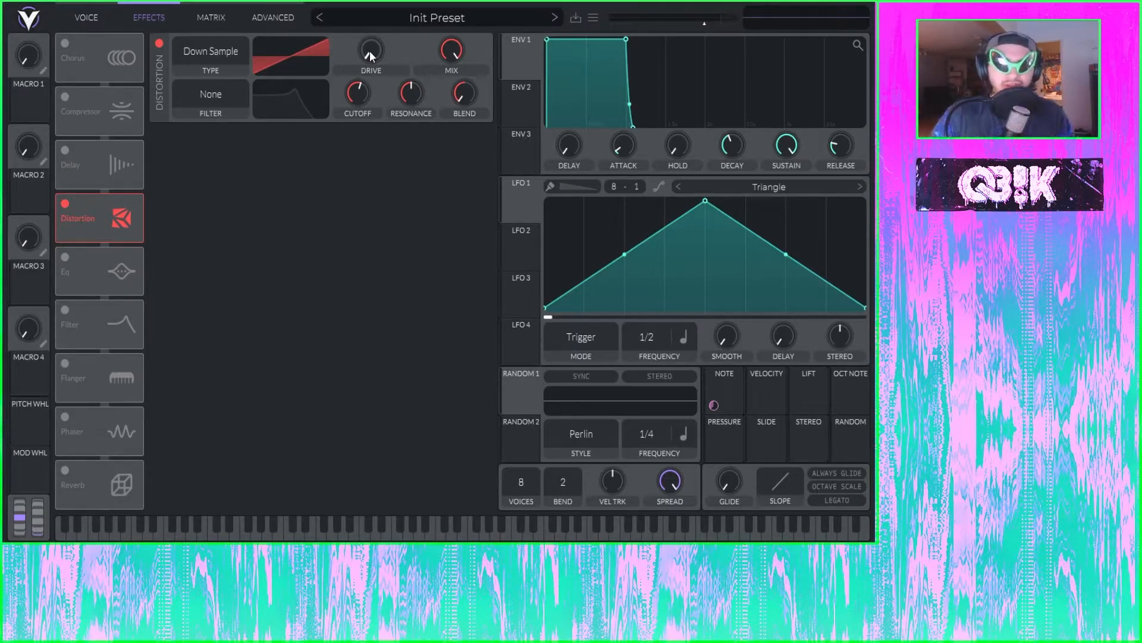
drag(369, 51, 356, 91)
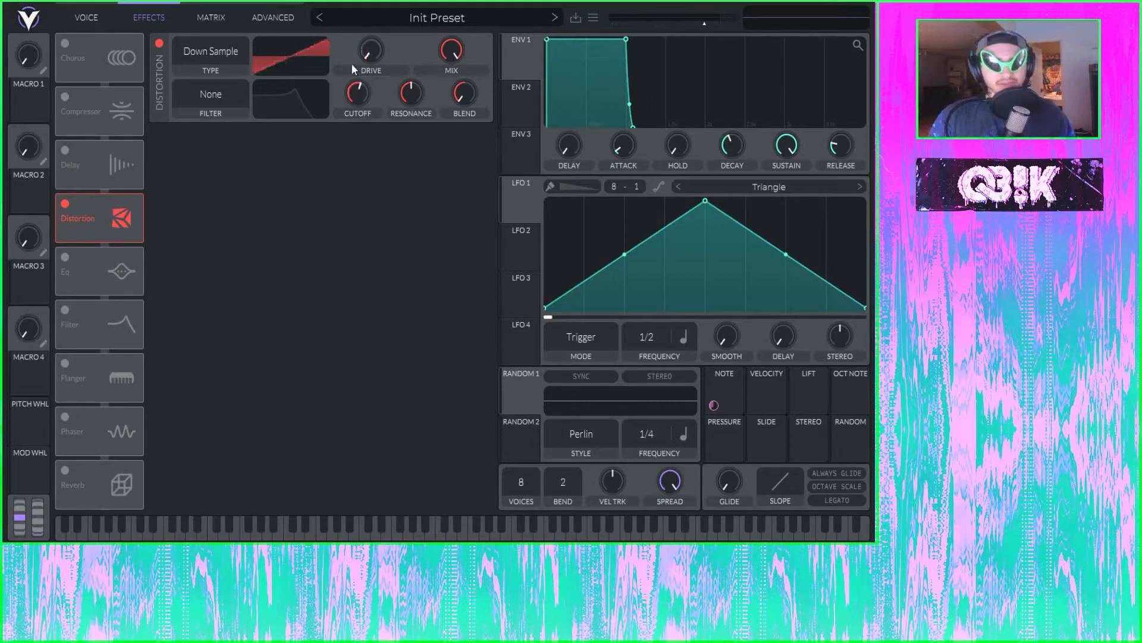
drag(374, 52, 377, 2)
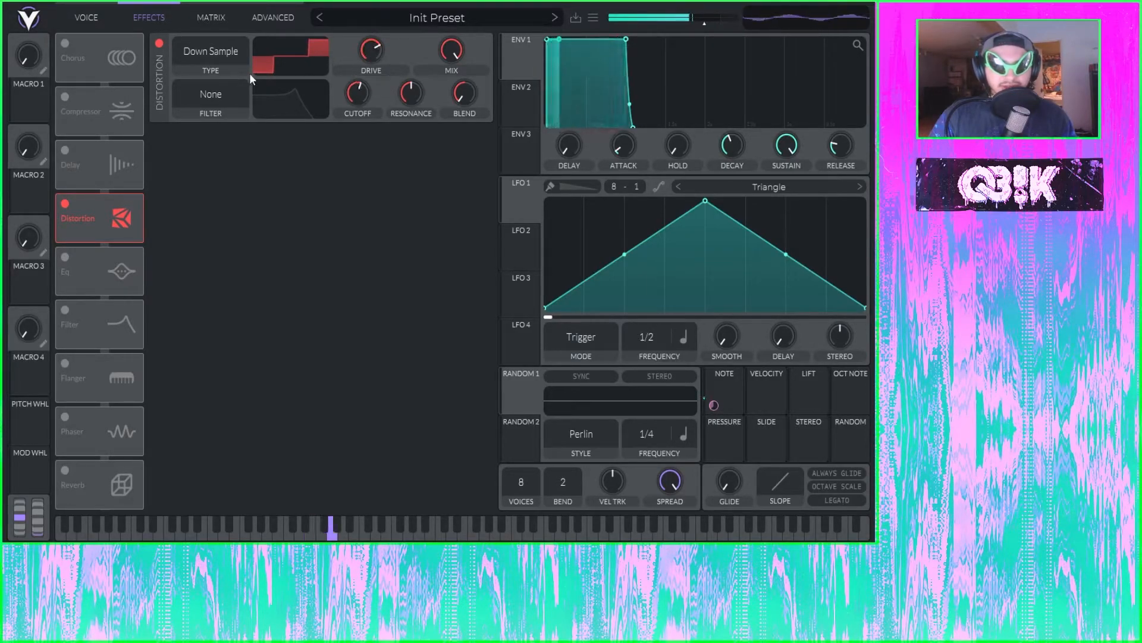
- Compare Bit Crush with Down Sample at the same drive, ending on Down Sample
click(208, 52)
click(199, 146)
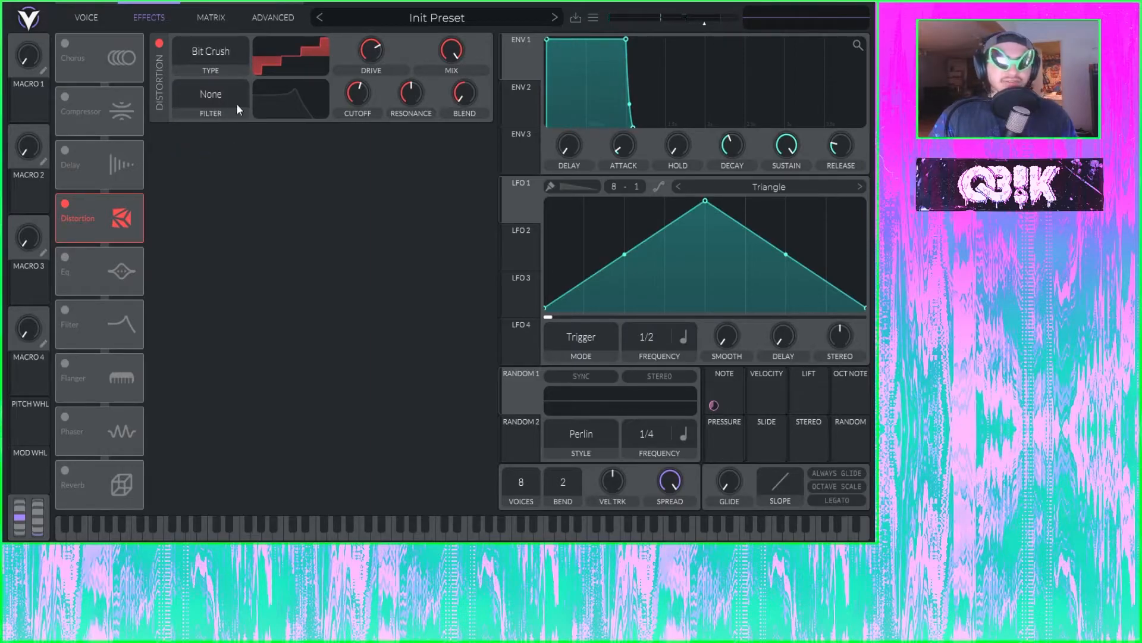
click(225, 56)
click(216, 163)
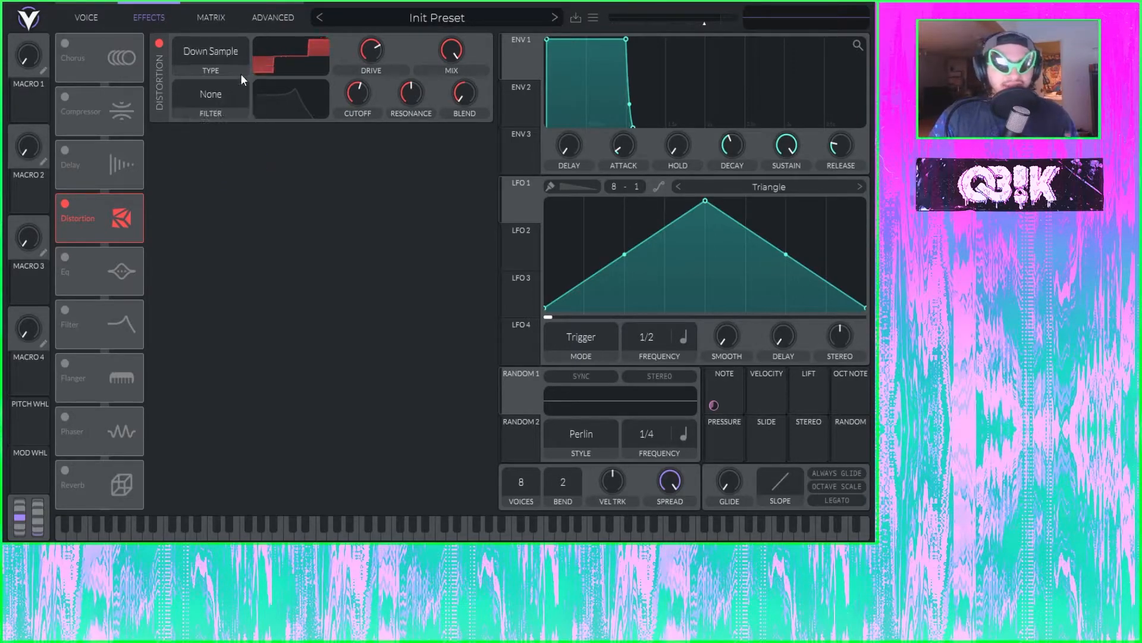
- Set the Distortion type back to Bit Crush and reduce the drive
click(216, 57)
click(240, 143)
drag(395, 44, 357, 85)
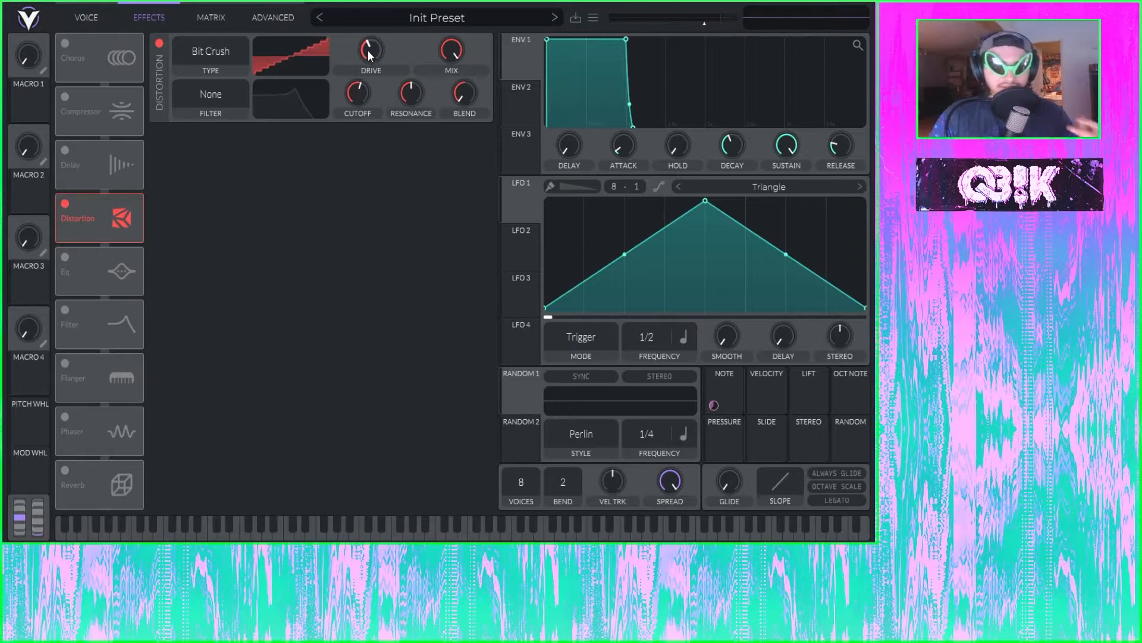
- Set the Distortion filter to Pre and adjust its cutoff and resonance
click(236, 94)
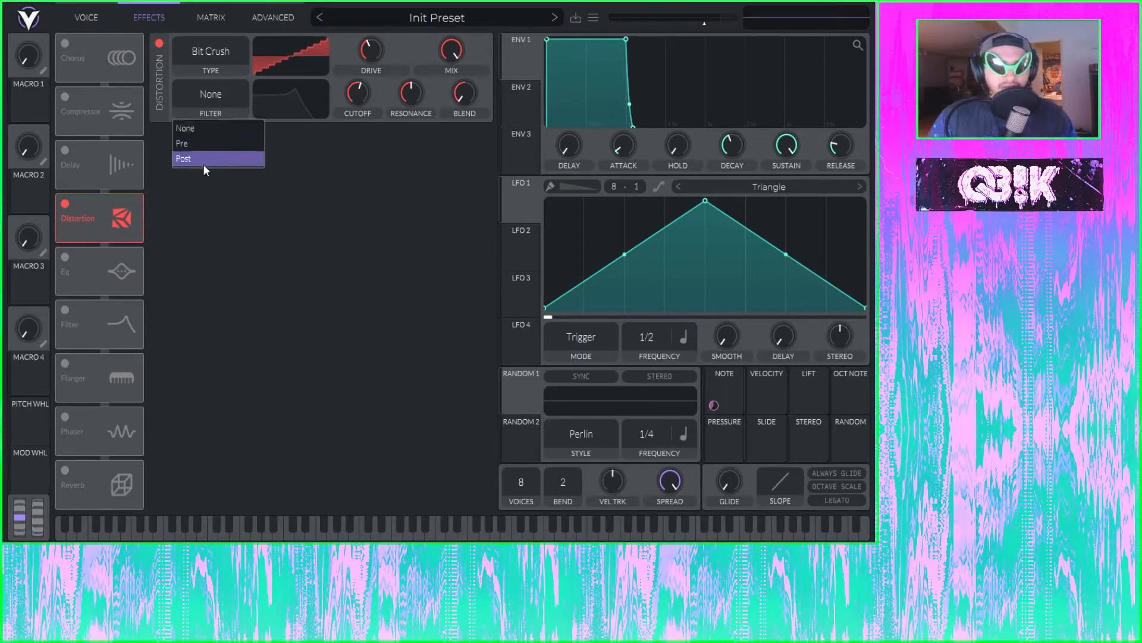
click(201, 141)
drag(357, 93, 357, 134)
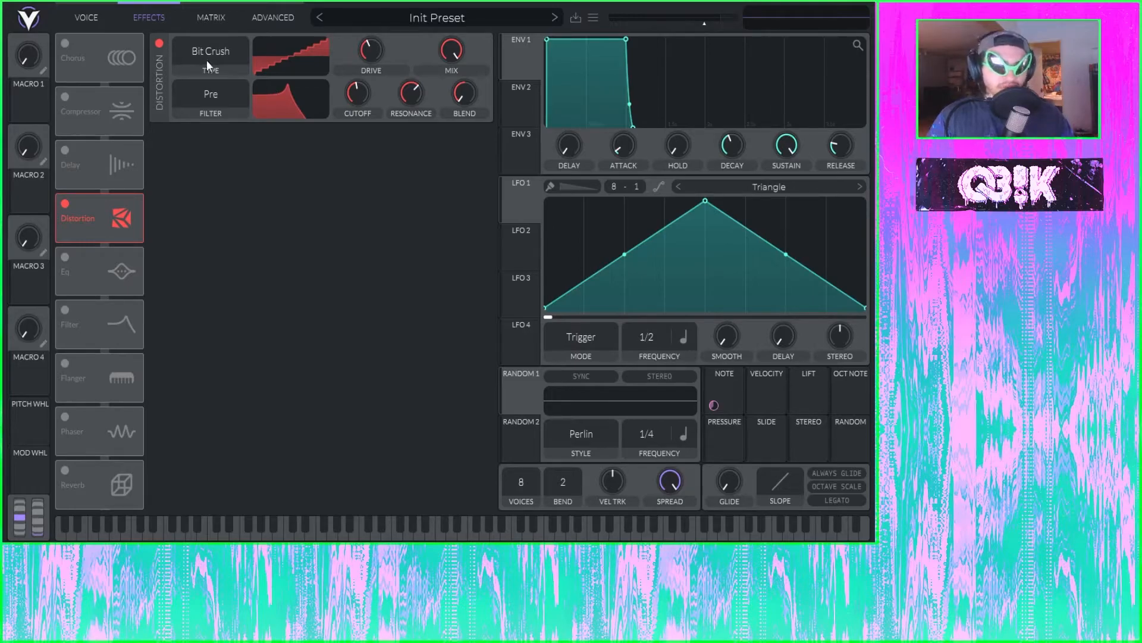
drag(376, 87, 372, 69)
drag(345, 113, 354, 117)
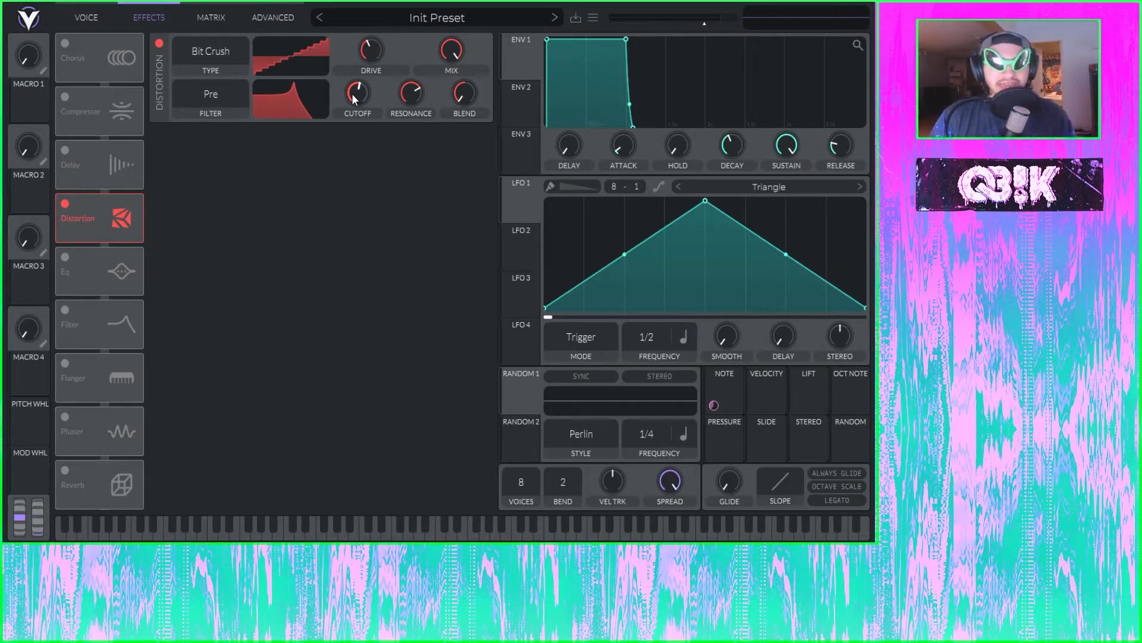
- Set the Distortion filter to Post, lower its cutoff, set the resonance to 40.5%, and raise the blend
click(209, 100)
click(219, 158)
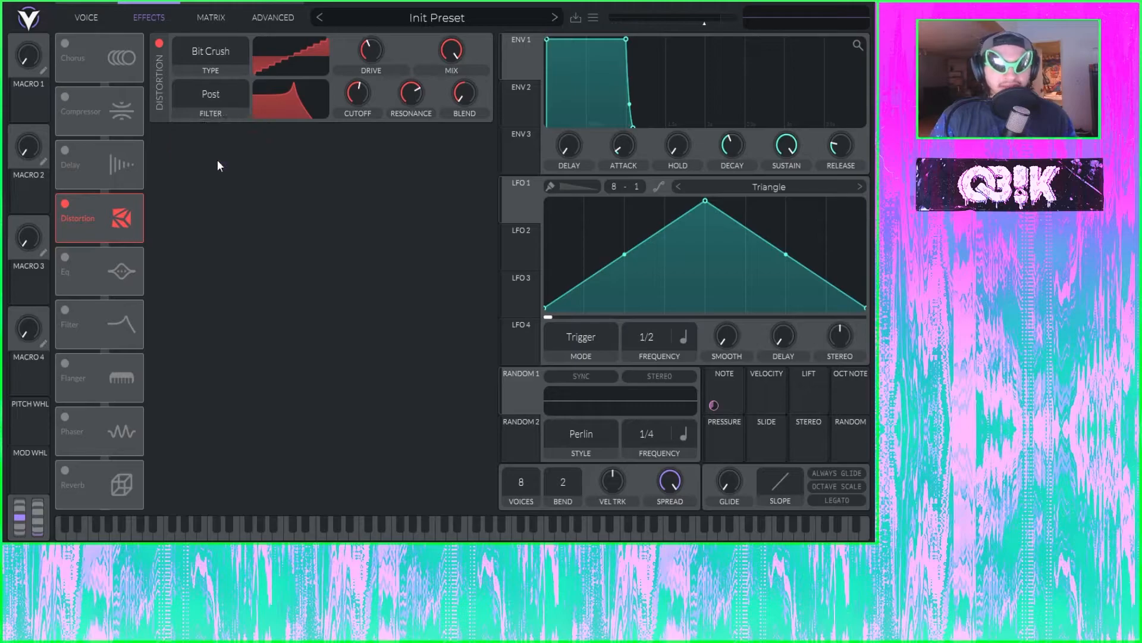
drag(357, 96, 407, 100)
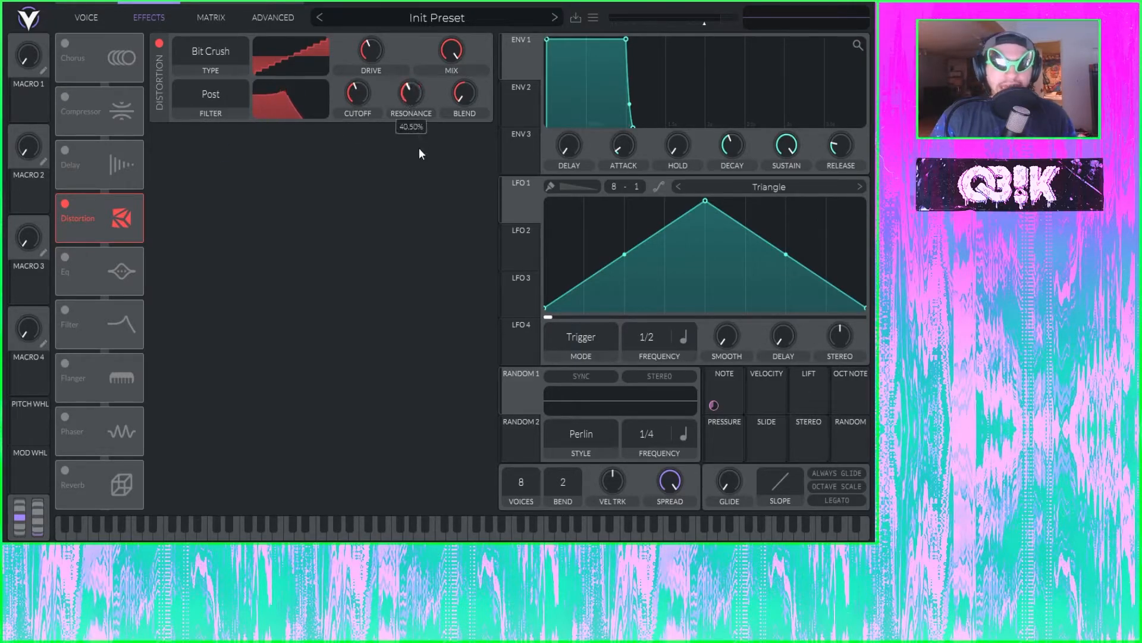
drag(475, 108, 468, 55)
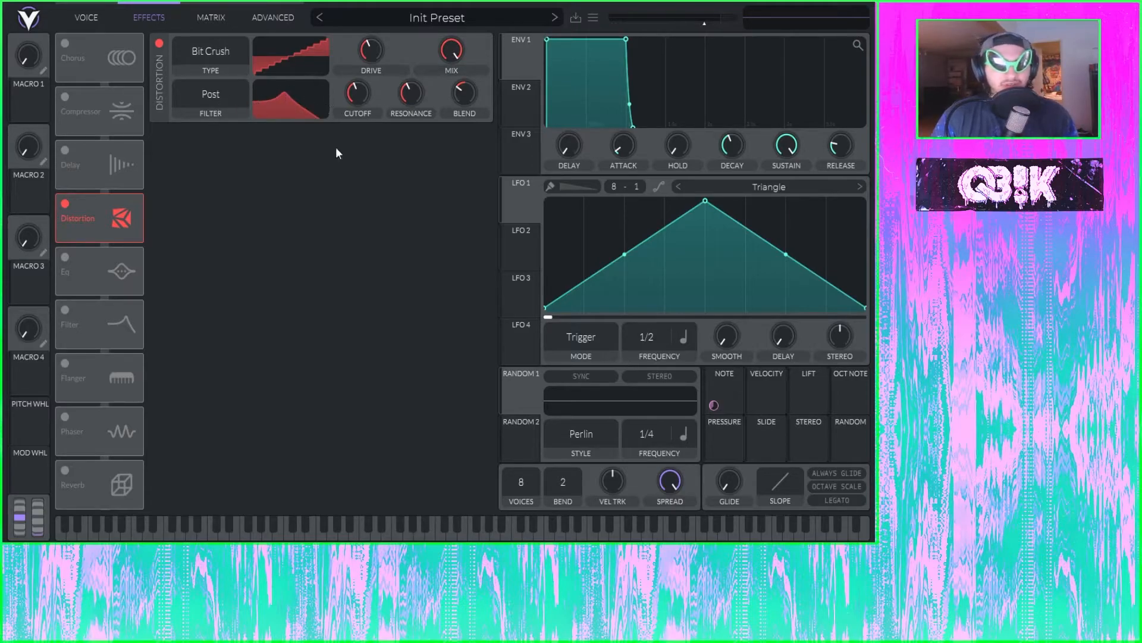
- Briefly toggle the Filter effect on and off, and glance at the oscillator page before returning to the effects
click(65, 310)
click(65, 310)
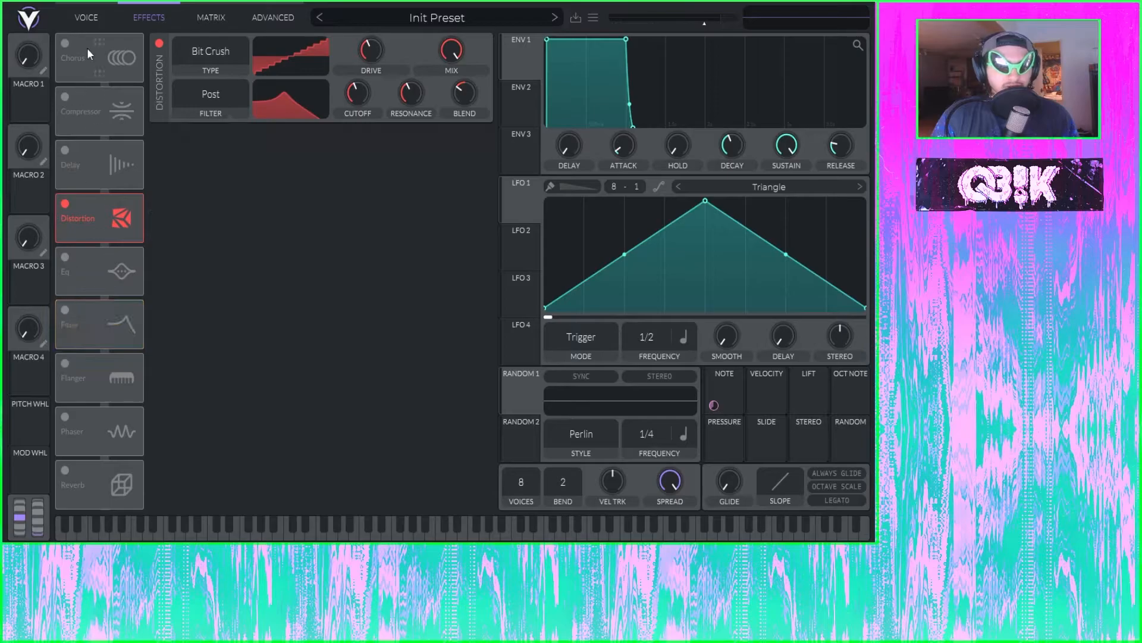
click(86, 17)
click(149, 17)
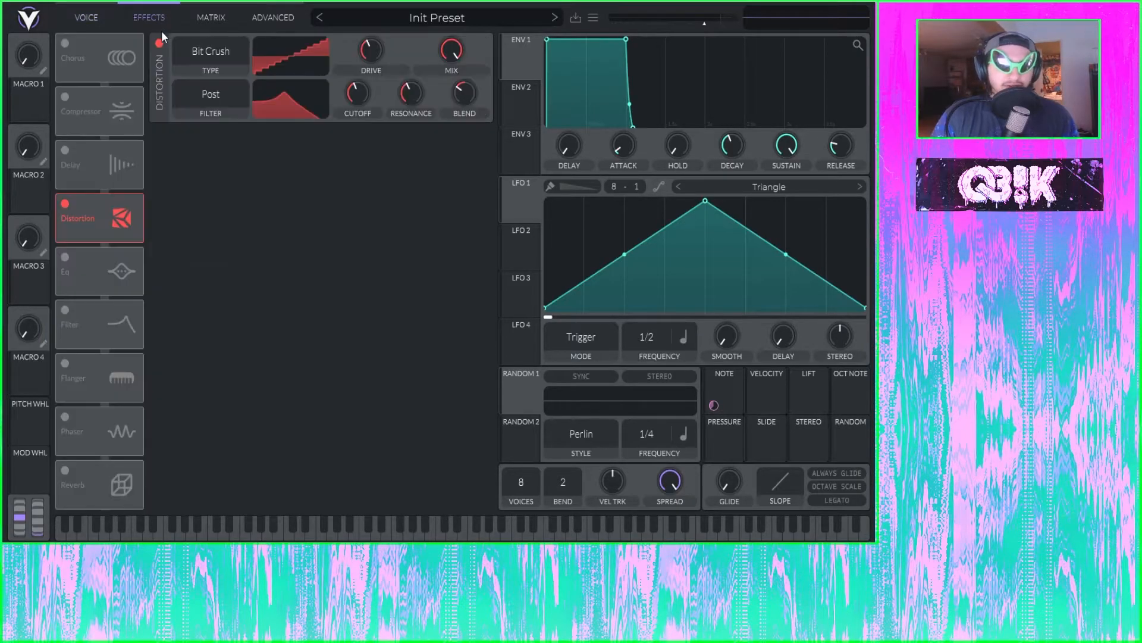
- Review the Delay, Chorus and Distortion effects one after another and leave them all turned off
click(65, 202)
click(64, 149)
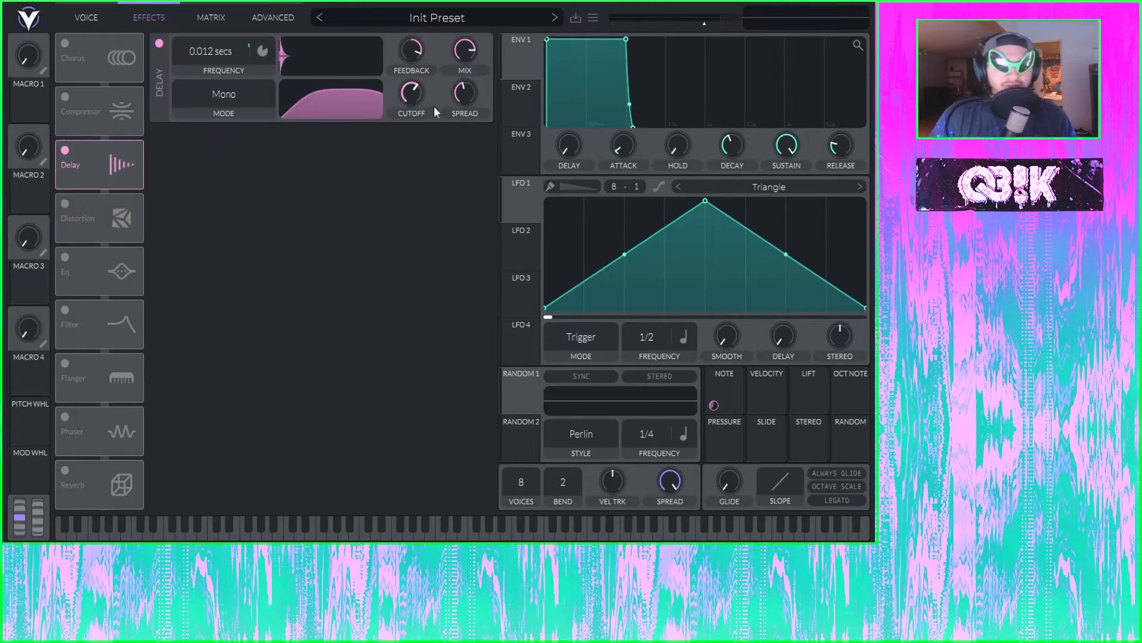
click(66, 44)
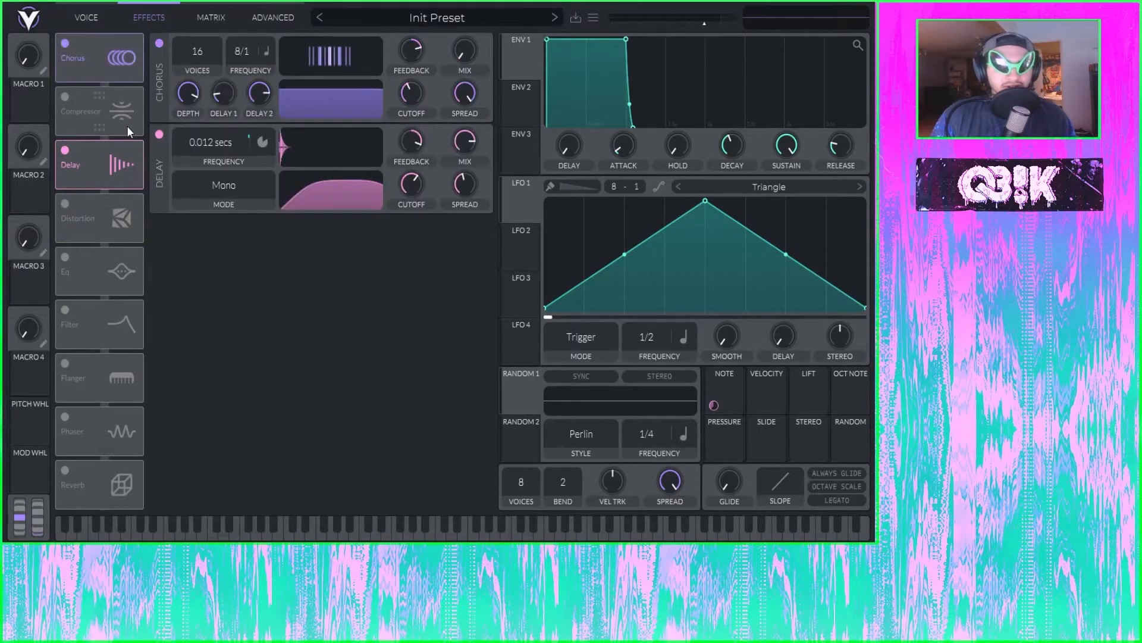
click(65, 149)
click(64, 44)
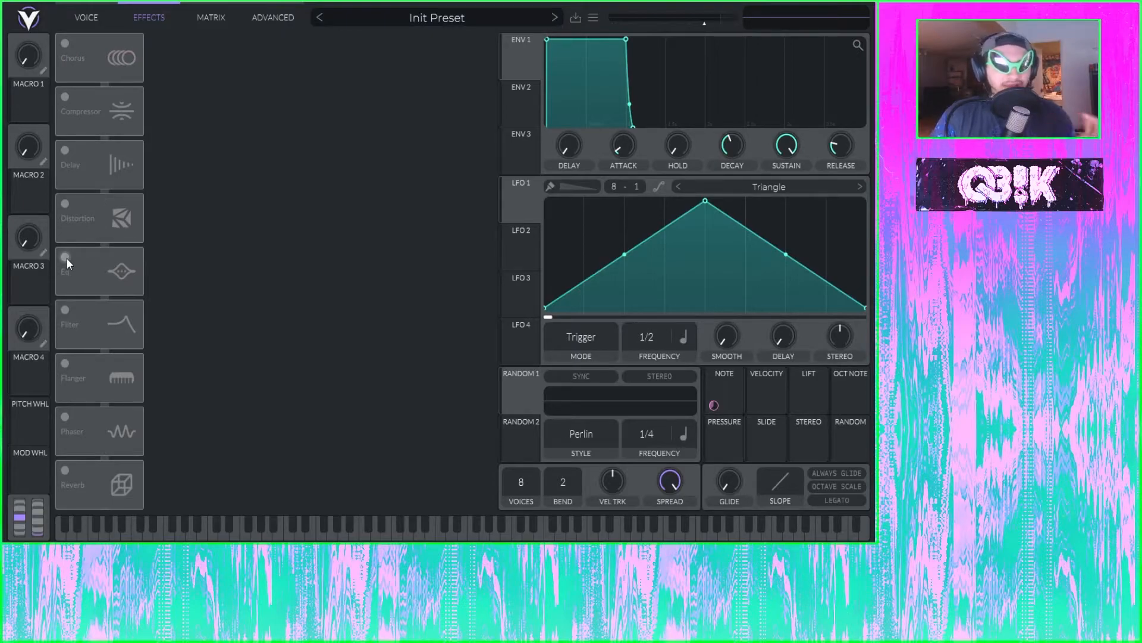
click(65, 204)
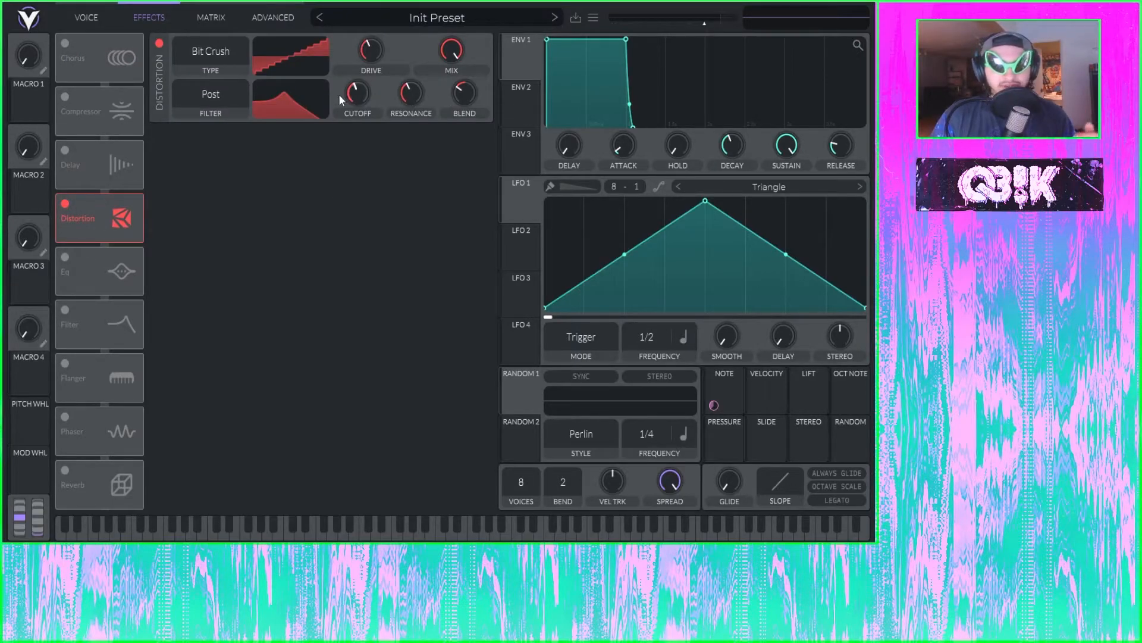
click(68, 203)
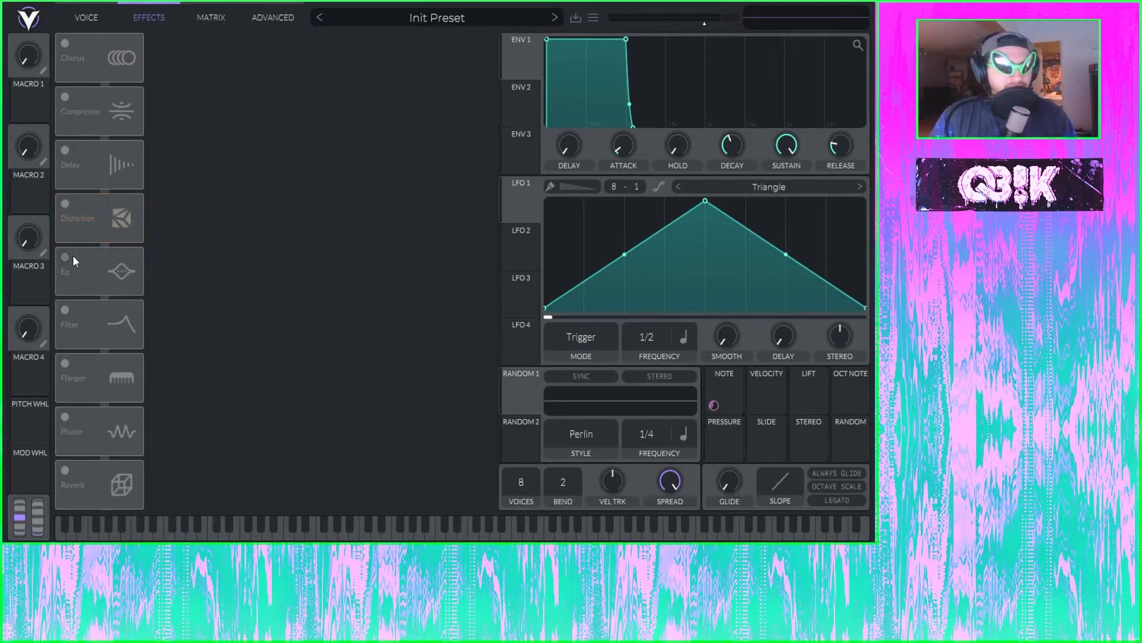
- Enable the EQ effect and boost its bands directly on the response curve
click(70, 256)
drag(418, 79, 462, 27)
drag(372, 78, 372, 48)
- Adjust the EQ low band's gain, cutoff and resonance, and select the middle and high bands in turn
mouse_move(201, 96)
mouse_down()
mouse_move(195, 156)
mouse_move(214, 91)
mouse_move(202, 131)
mouse_move(206, 106)
mouse_up()
mouse_move(250, 93)
mouse_down()
mouse_move(299, 34)
mouse_move(250, 101)
mouse_up()
mouse_move(304, 94)
mouse_down()
mouse_move(313, 58)
mouse_move(301, 93)
mouse_up()
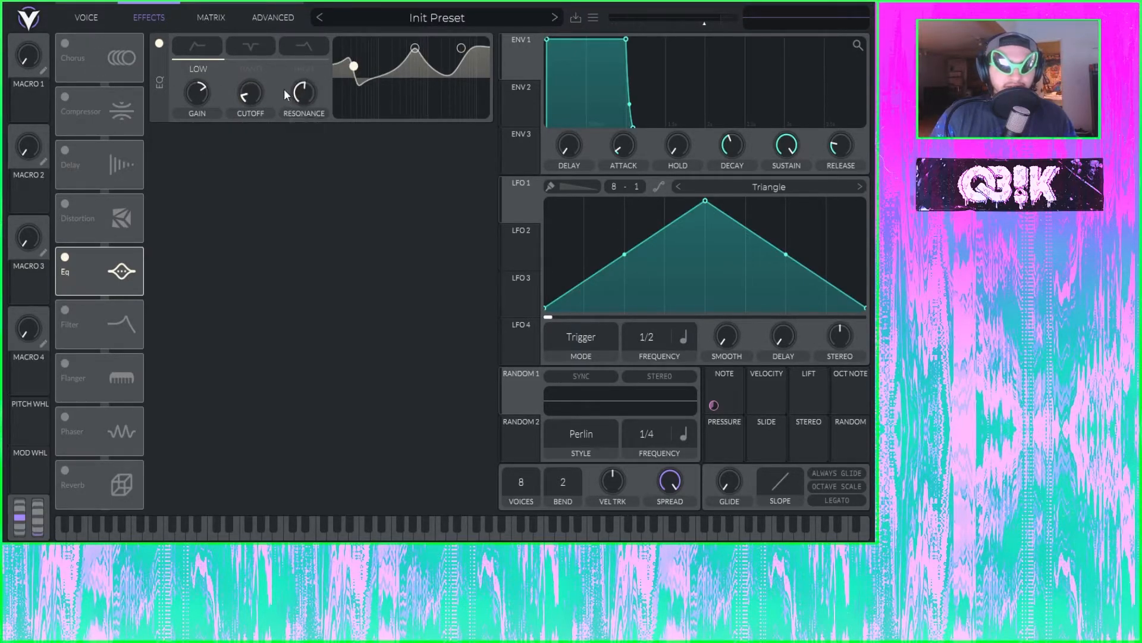
click(416, 48)
click(461, 49)
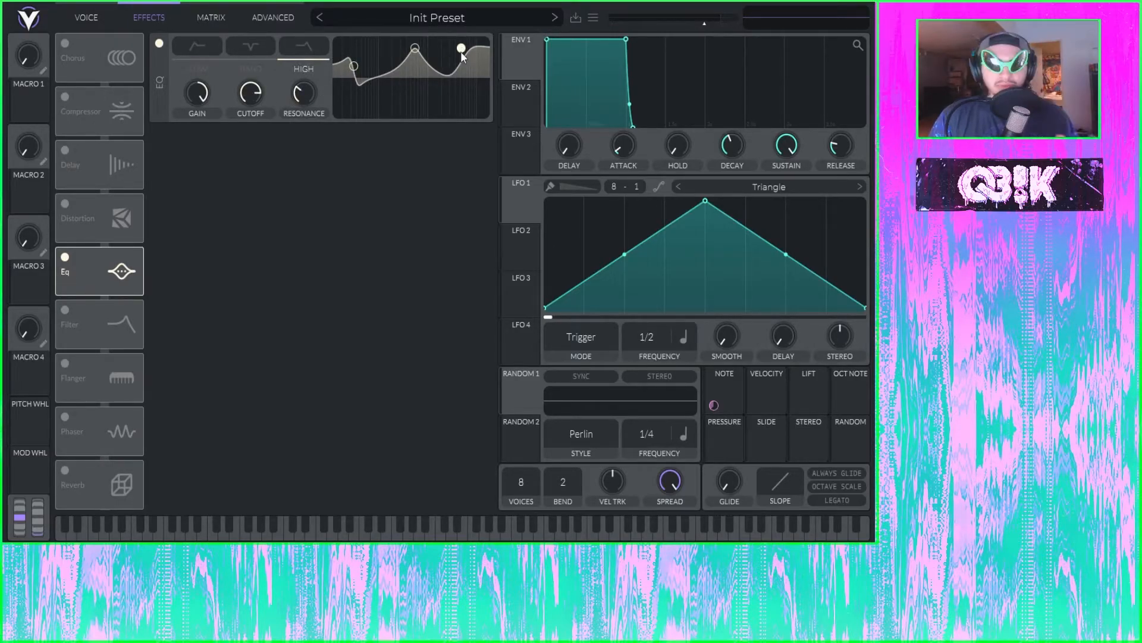
- Nudge the EQ's high band point on the response curve and select the low, middle and high bands in turn
drag(461, 53, 465, 55)
click(415, 49)
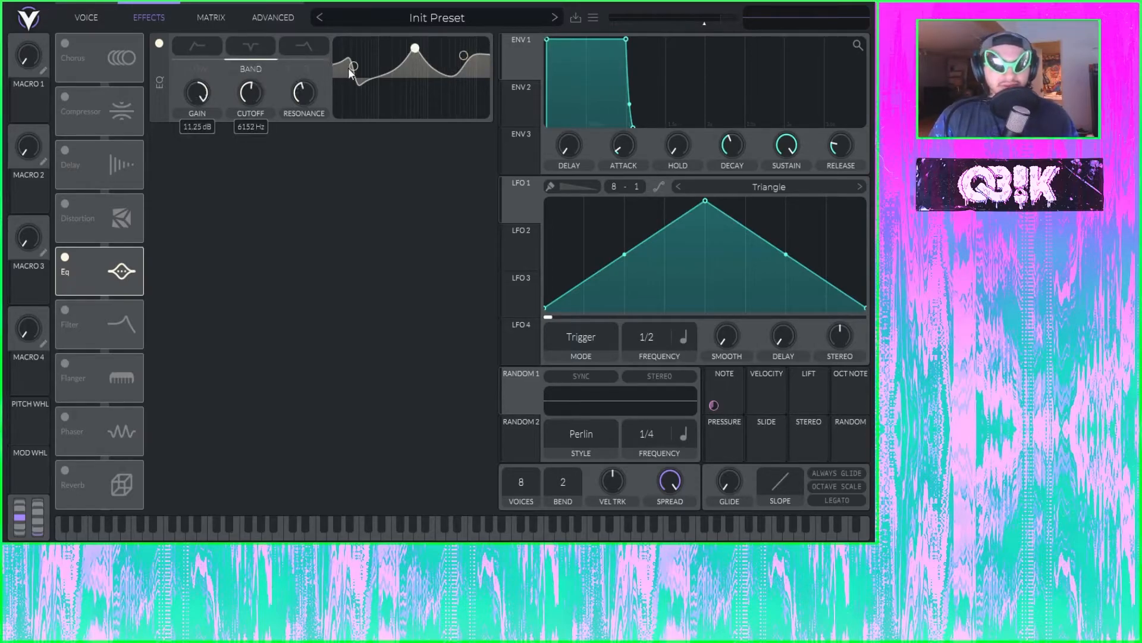
click(354, 65)
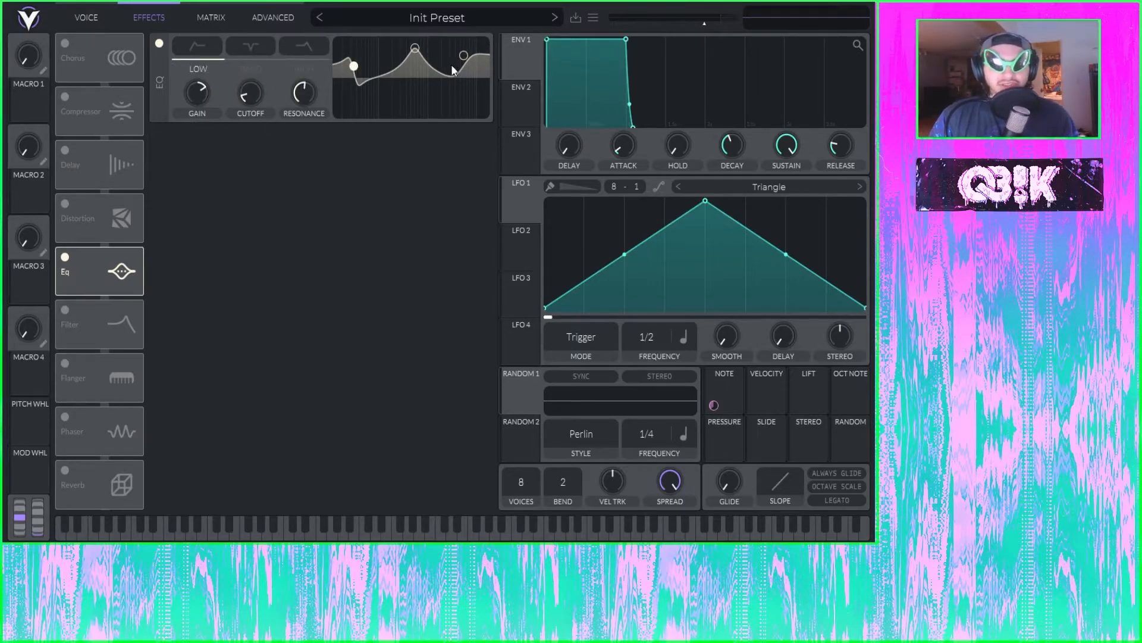
click(414, 48)
click(465, 56)
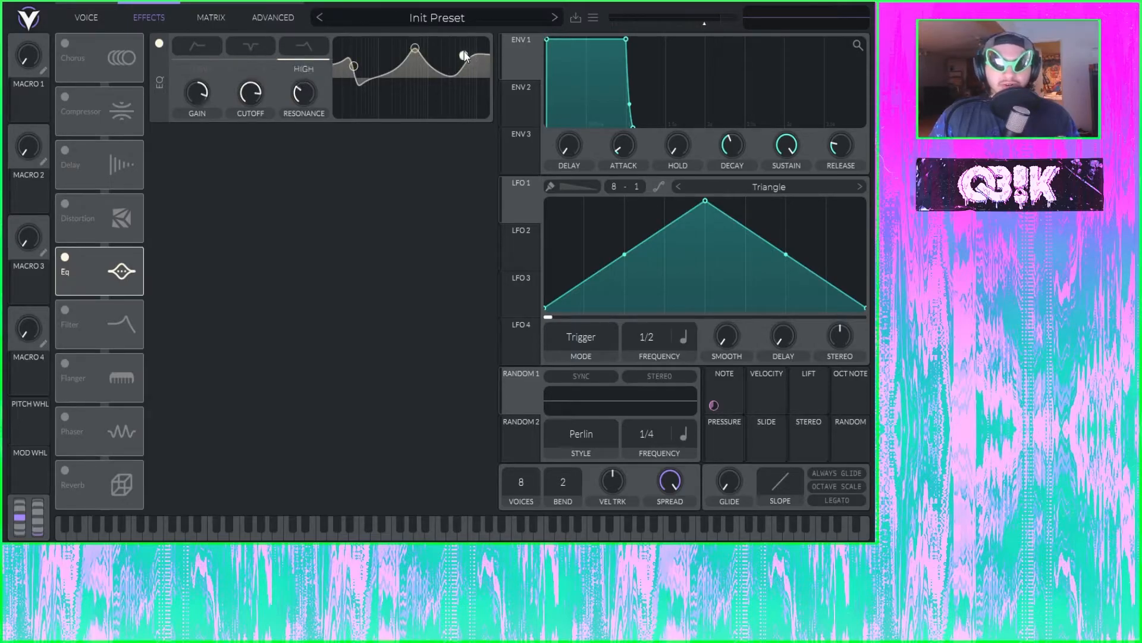
click(417, 49)
- Lower the EQ's low, middle and high bands toward flat, and raise the middle band back into a peak
drag(358, 62, 360, 72)
drag(415, 49, 464, 63)
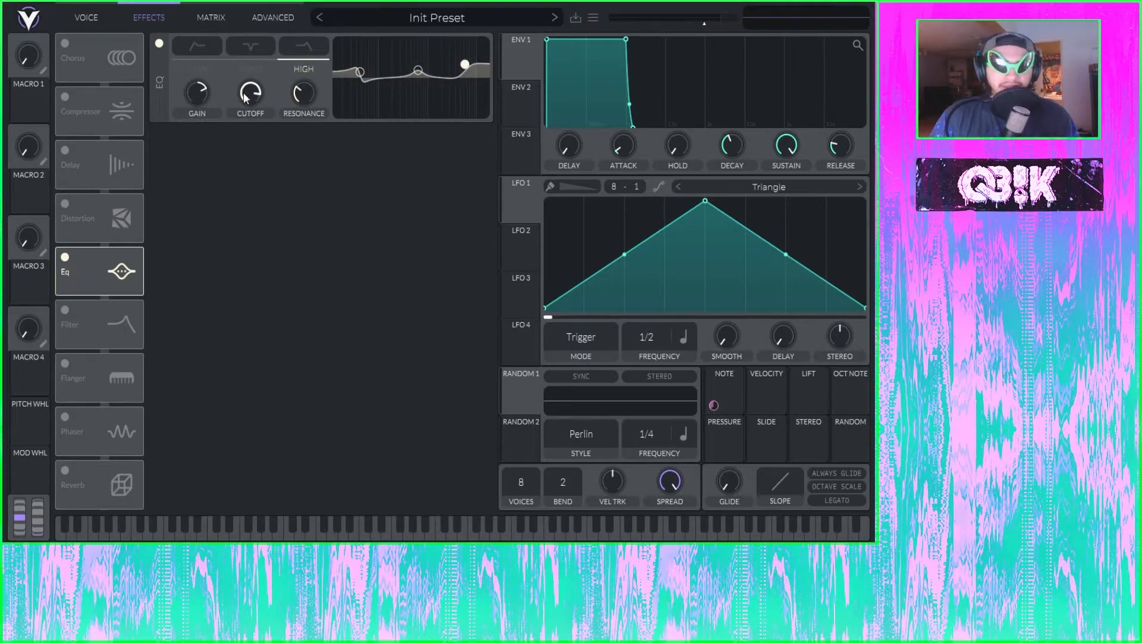
mouse_move(419, 72)
mouse_down()
mouse_move(411, 47)
mouse_move(460, 77)
mouse_move(460, 63)
mouse_move(421, 51)
mouse_up()
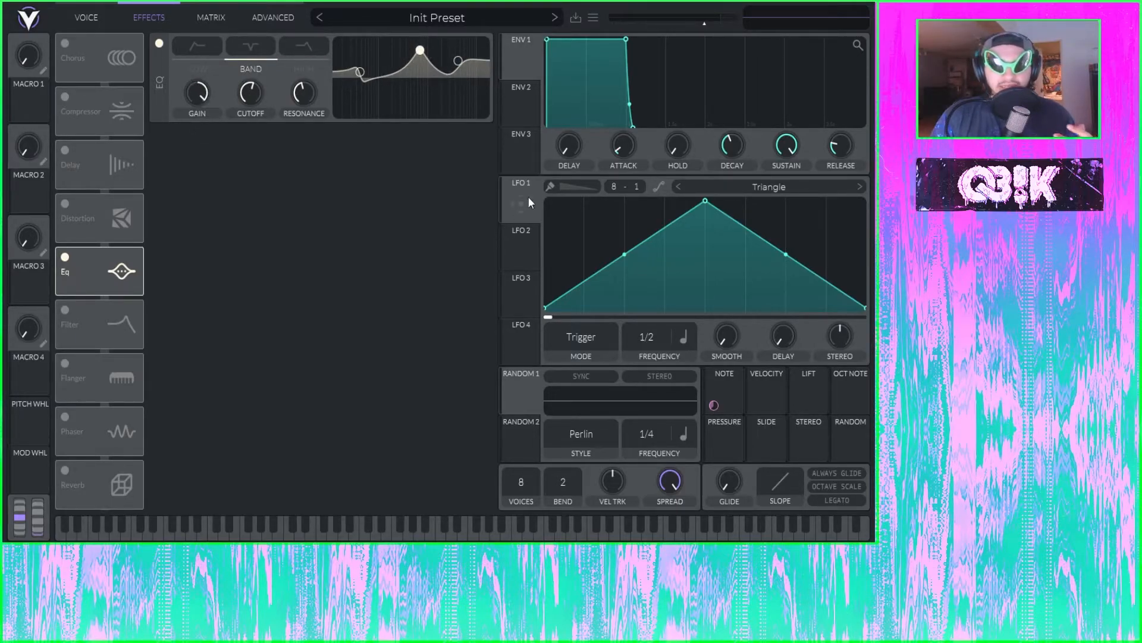
- Try modulating the EQ middle band's cutoff and resonance with LFO 1
drag(528, 196, 251, 94)
drag(545, 197, 313, 107)
drag(527, 199, 197, 94)
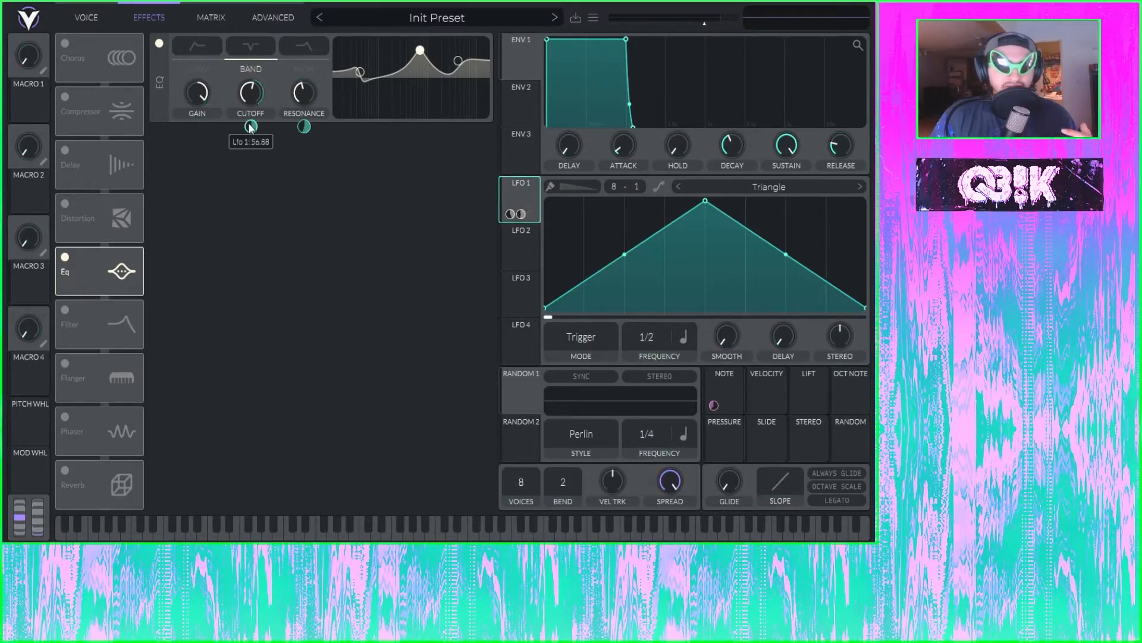
- Flatten all three EQ bands, placing the middle band at about 1 dB gain and 539 Hz cutoff
drag(420, 50, 469, 76)
click(459, 61)
drag(352, 72, 411, 76)
click(412, 76)
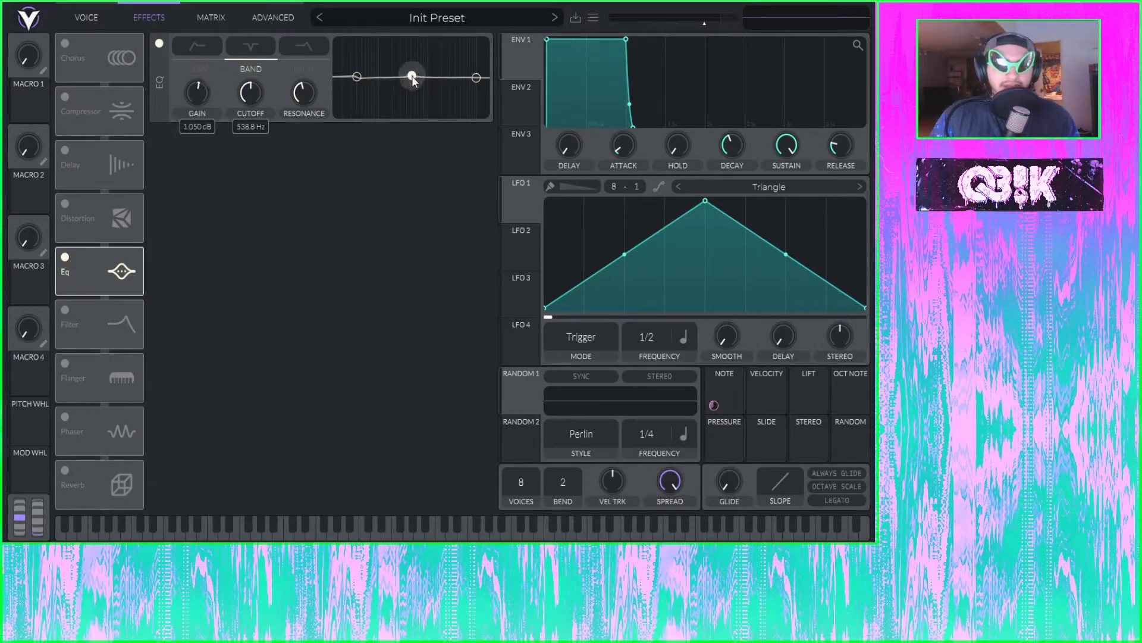
- Switch the EQ's high band to low-pass at about -9.5 dB and 10131 Hz, and turn the low band into a raised-cutoff high-pass
click(302, 46)
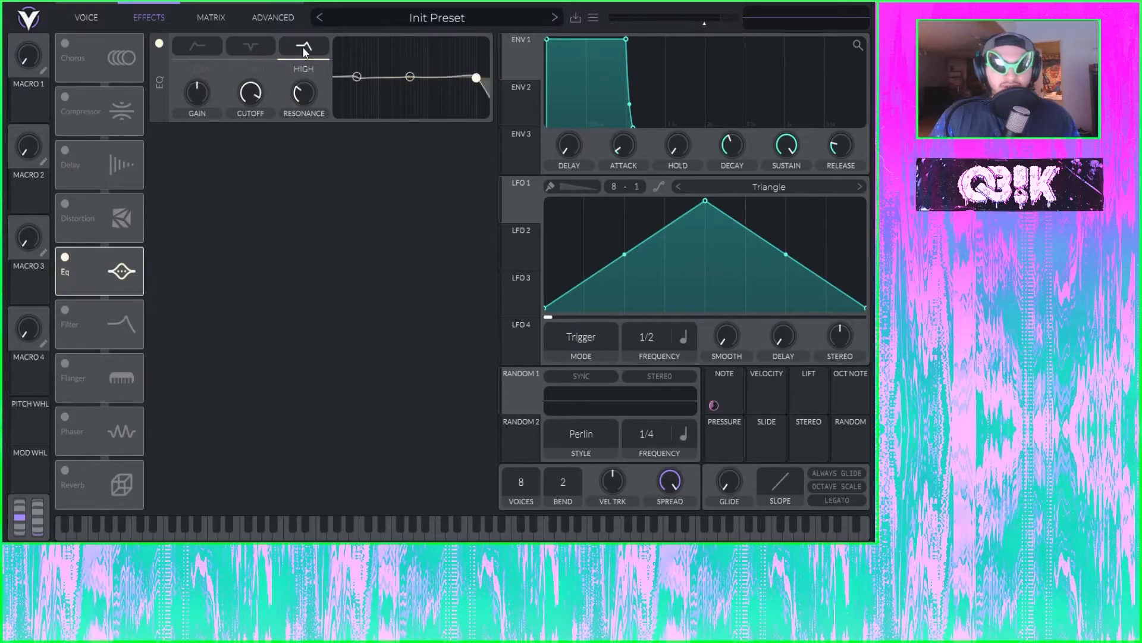
mouse_move(488, 97)
mouse_down()
mouse_move(459, 98)
mouse_move(476, 99)
mouse_up()
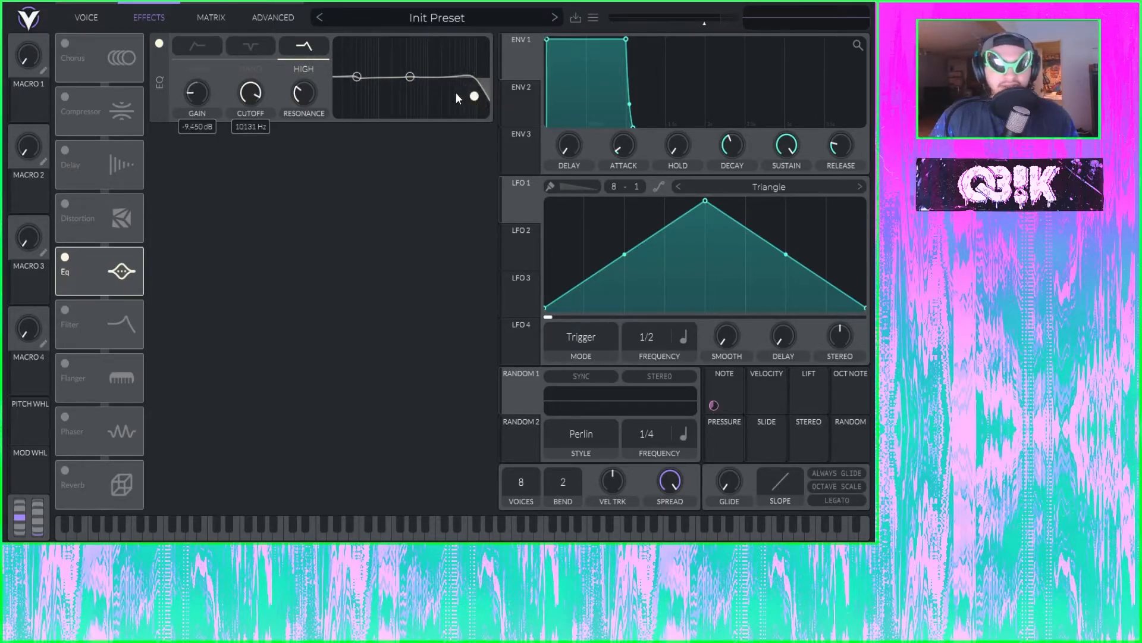
click(194, 42)
drag(362, 88, 381, 91)
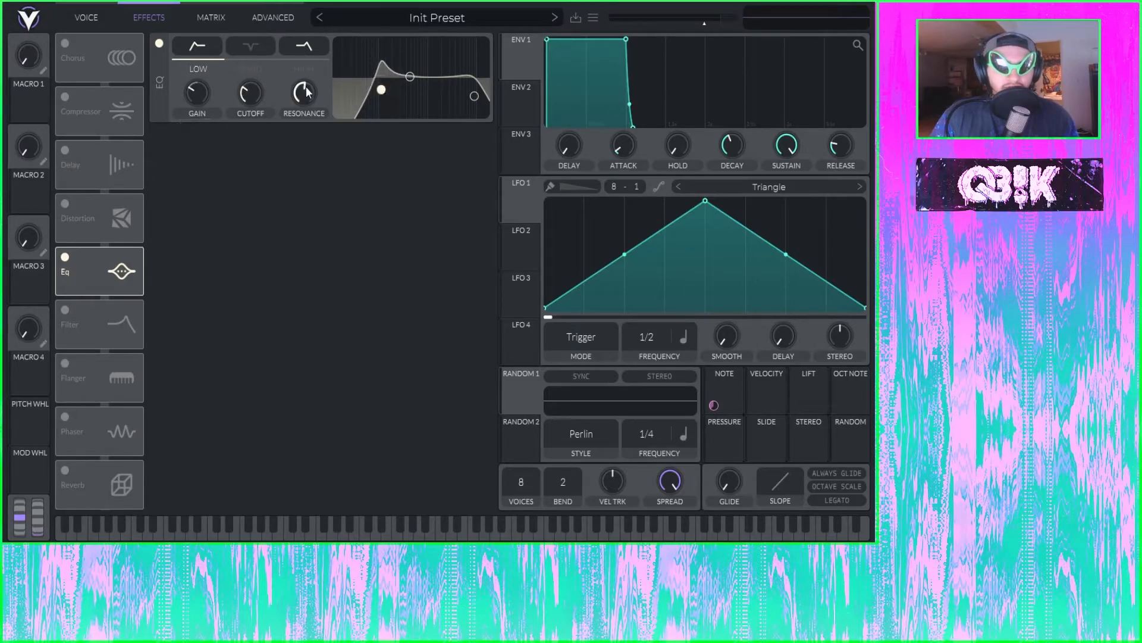
- Switch the middle EQ band to a notch and move the low, middle and high points to reshape the cuts
click(260, 51)
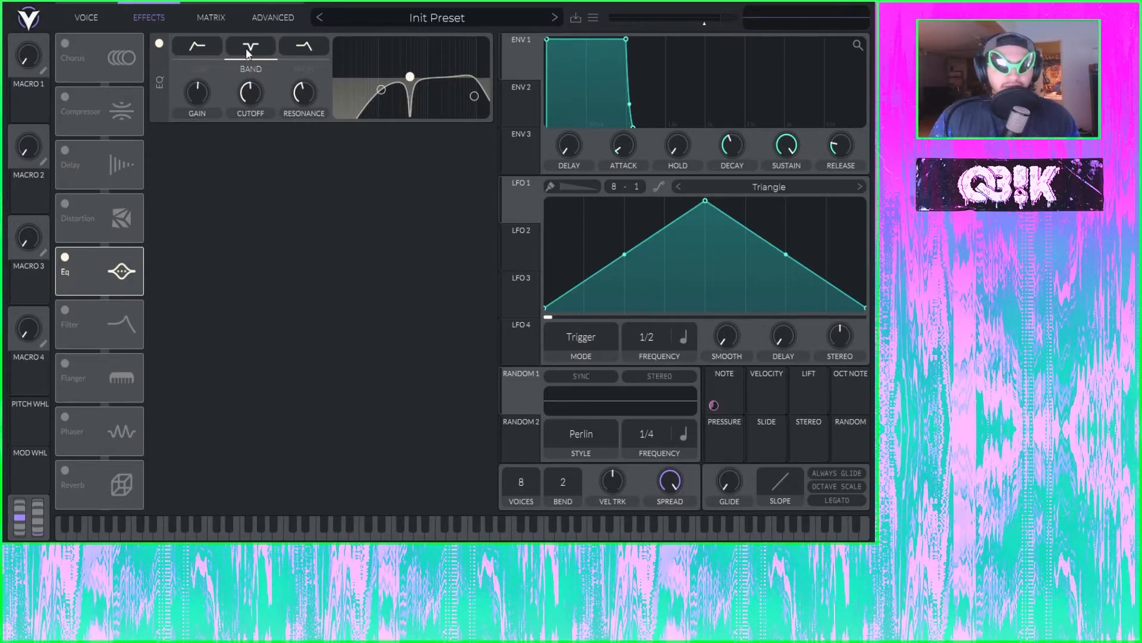
drag(410, 84, 414, 48)
drag(381, 89, 340, 75)
drag(475, 96, 471, 96)
drag(413, 46, 414, 31)
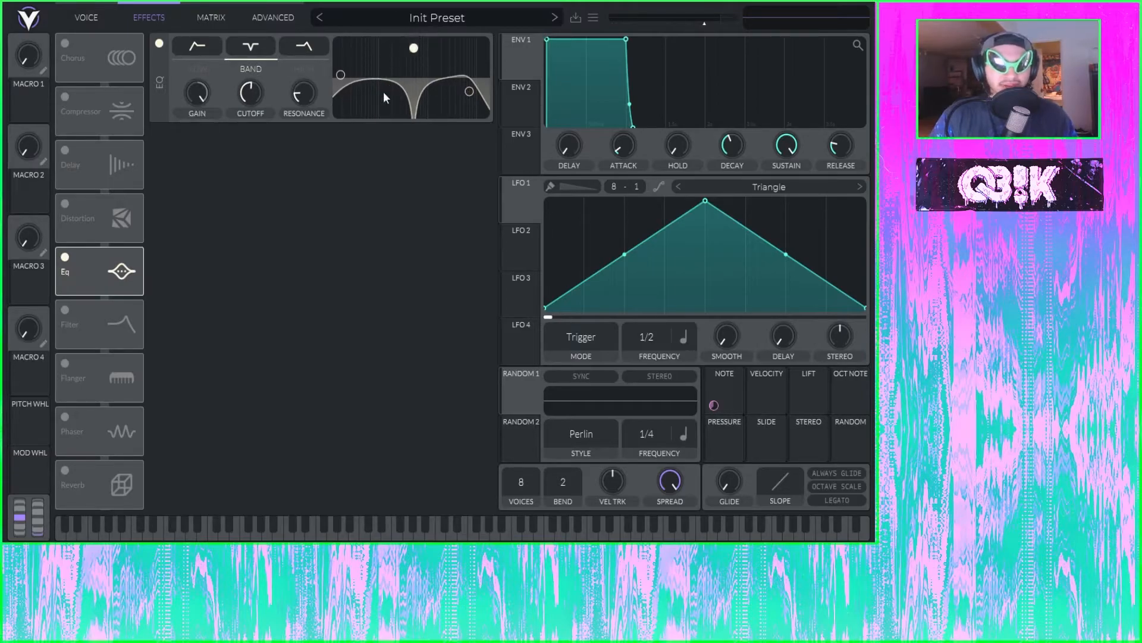
mouse_move(346, 73)
mouse_down()
mouse_move(356, 62)
mouse_move(323, 50)
mouse_move(339, 53)
mouse_up()
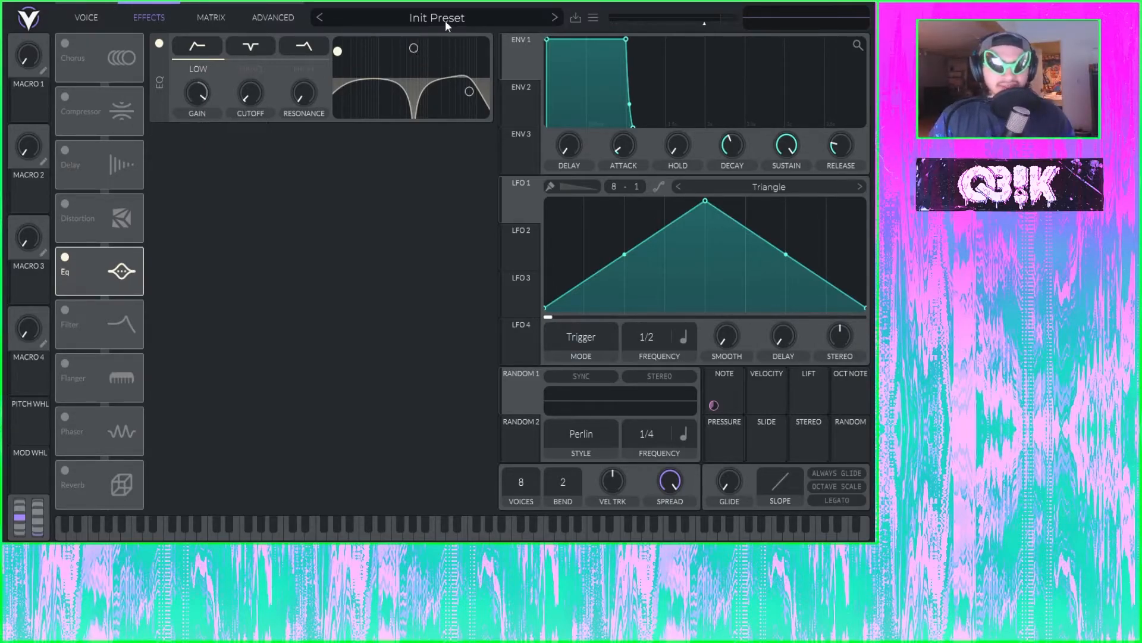
mouse_move(414, 48)
mouse_down()
mouse_move(391, 56)
mouse_move(435, 48)
mouse_move(410, 48)
mouse_up()
drag(469, 92, 477, 89)
- Return all three EQ bands to their shelf and peak modes and bring each one back near flat
click(294, 45)
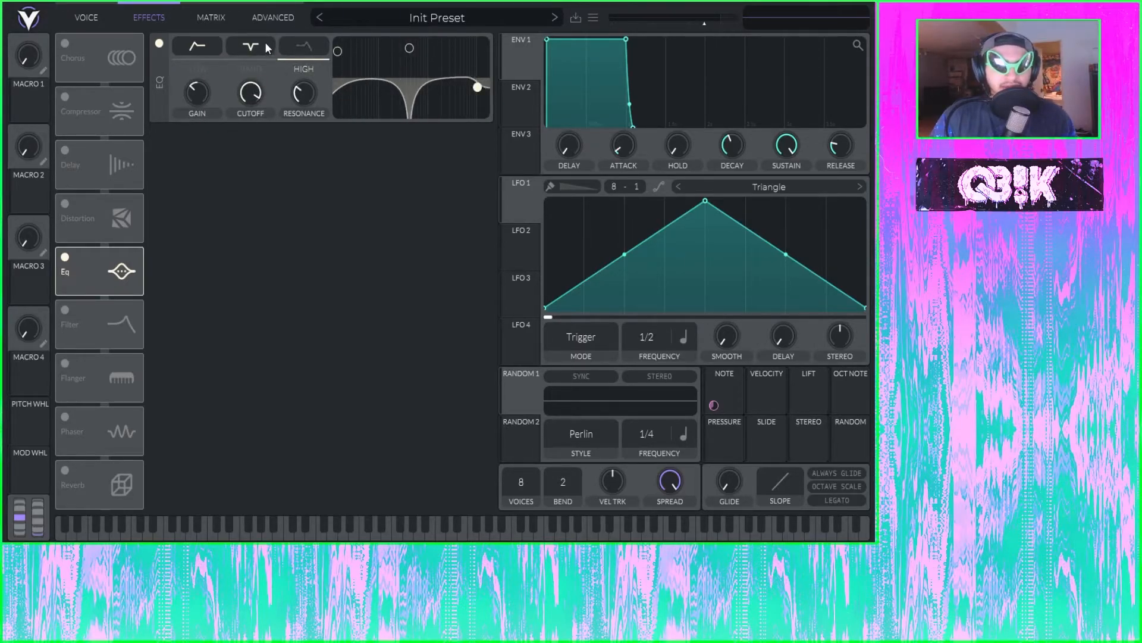
click(259, 45)
click(197, 46)
drag(409, 48, 407, 74)
drag(337, 51, 336, 77)
drag(478, 87, 481, 78)
- Dip the middle EQ band slightly, raise it into a broad boost, and turn the EQ effect off
drag(407, 73, 412, 80)
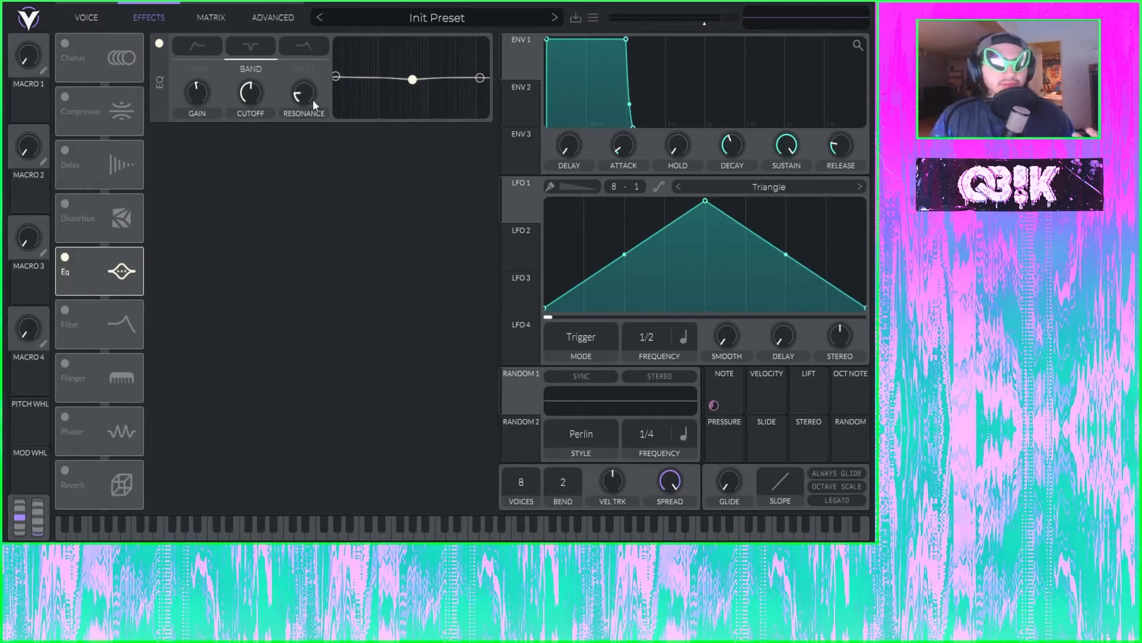
mouse_move(412, 79)
mouse_down()
mouse_move(413, 46)
mouse_move(416, 56)
mouse_up()
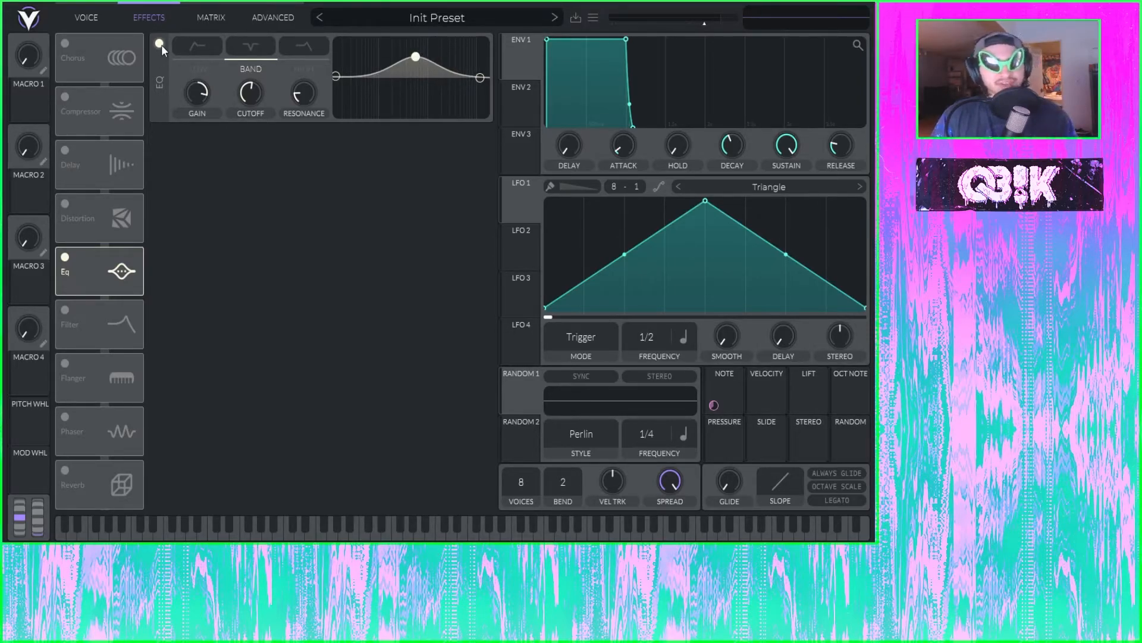
click(160, 44)
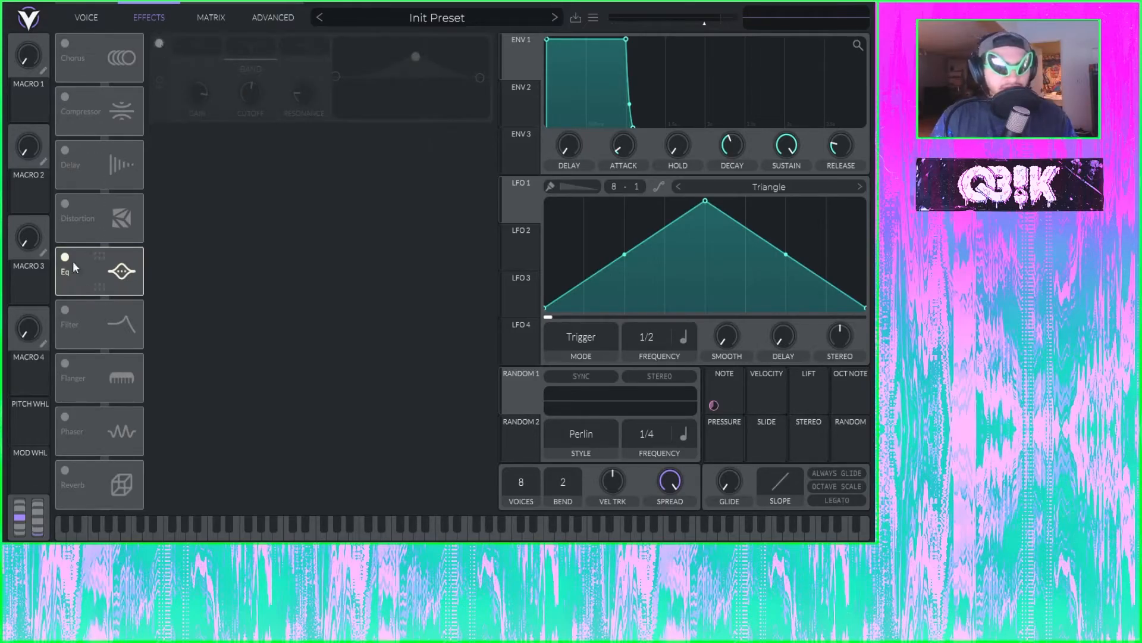
- Enable the Filter effect, compare it with the filters on the Voice page, and turn it off again
click(65, 311)
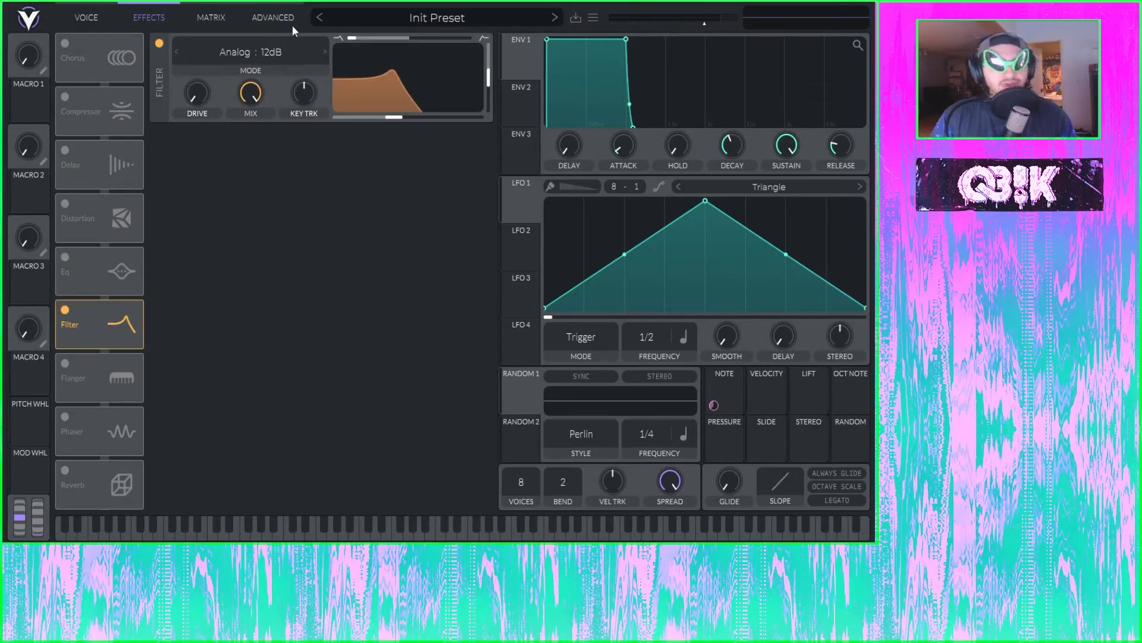
drag(227, 36, 203, 191)
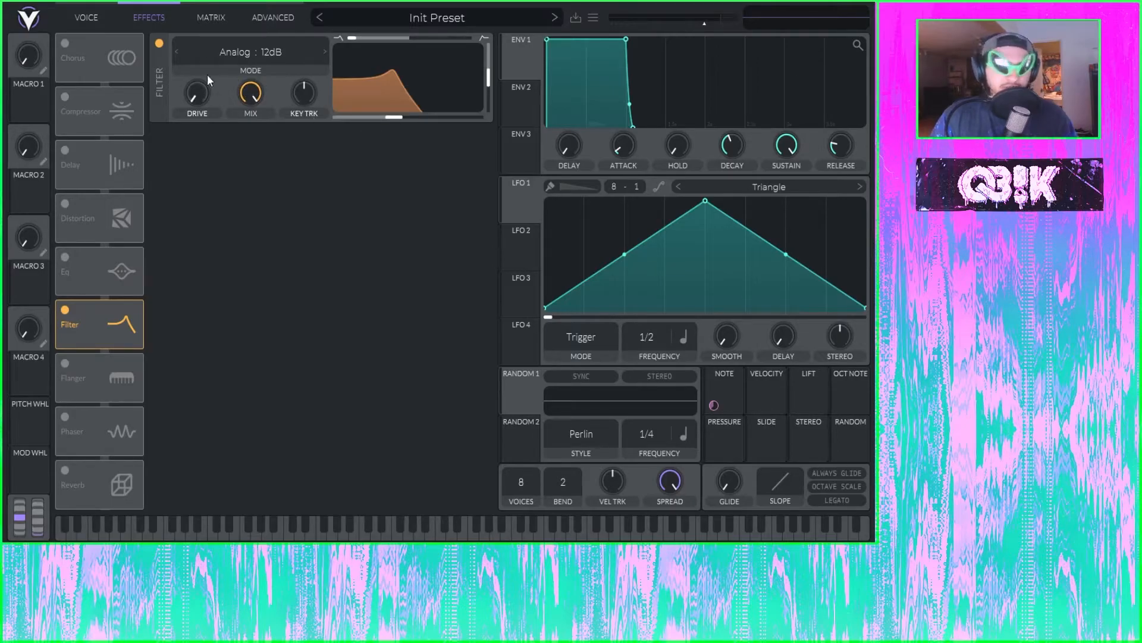
click(95, 19)
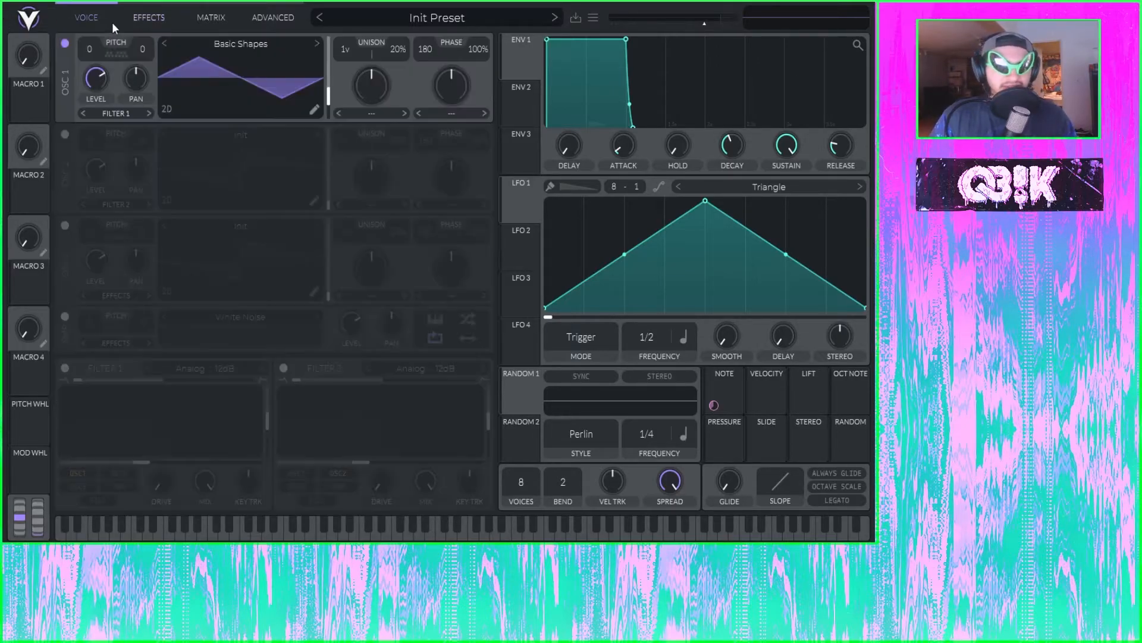
click(149, 17)
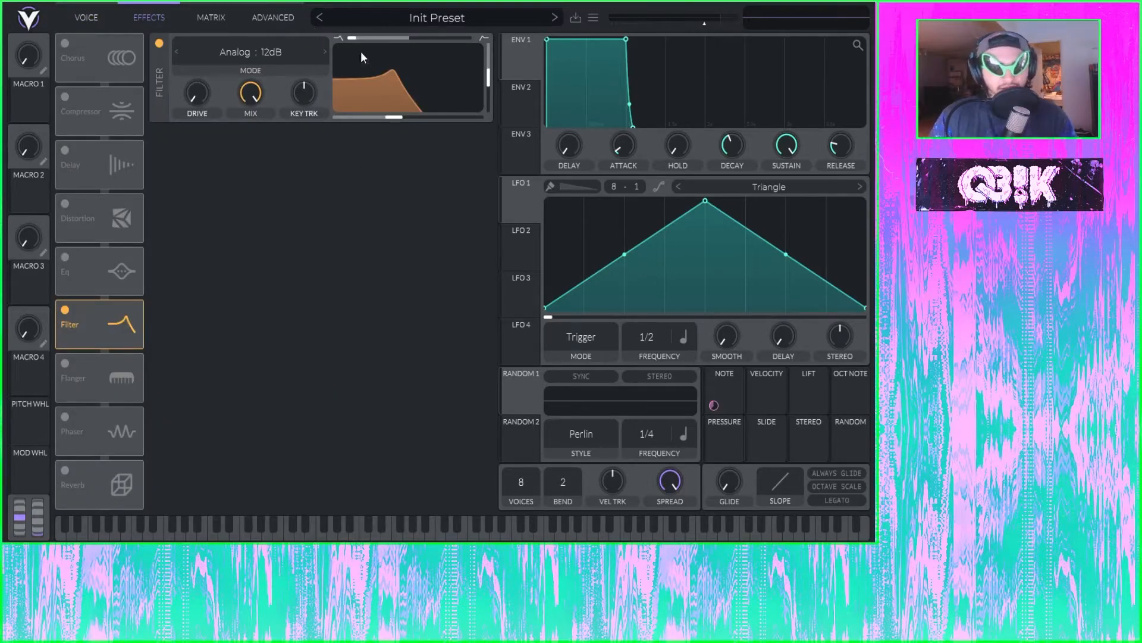
click(156, 42)
- Enable the Flanger effect and briefly switch the Phaser on and off
click(66, 363)
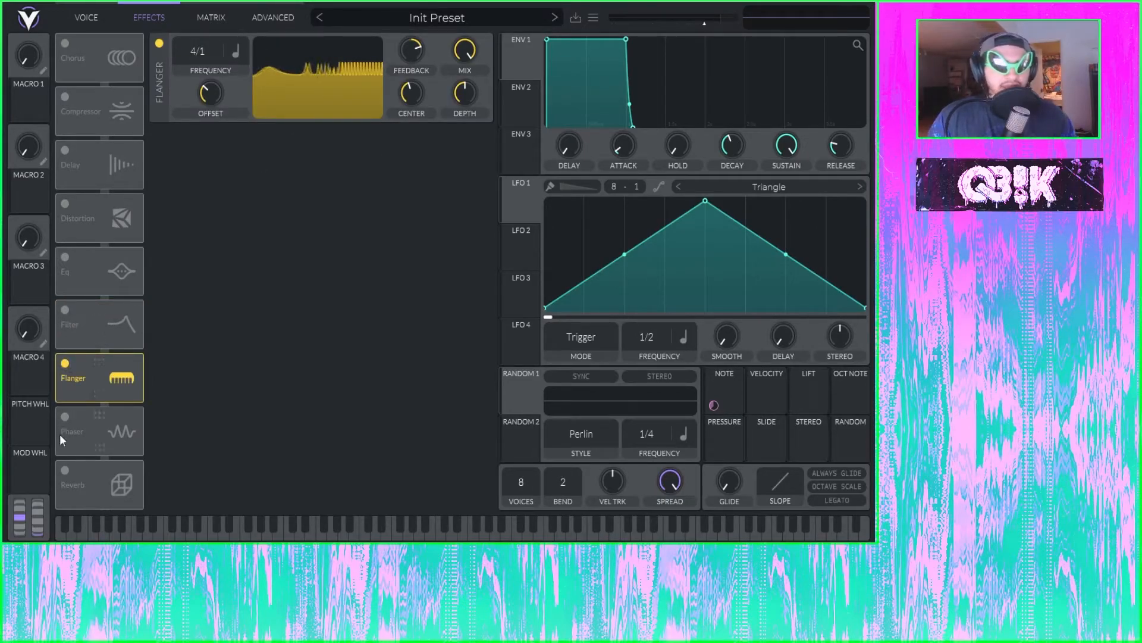
click(65, 417)
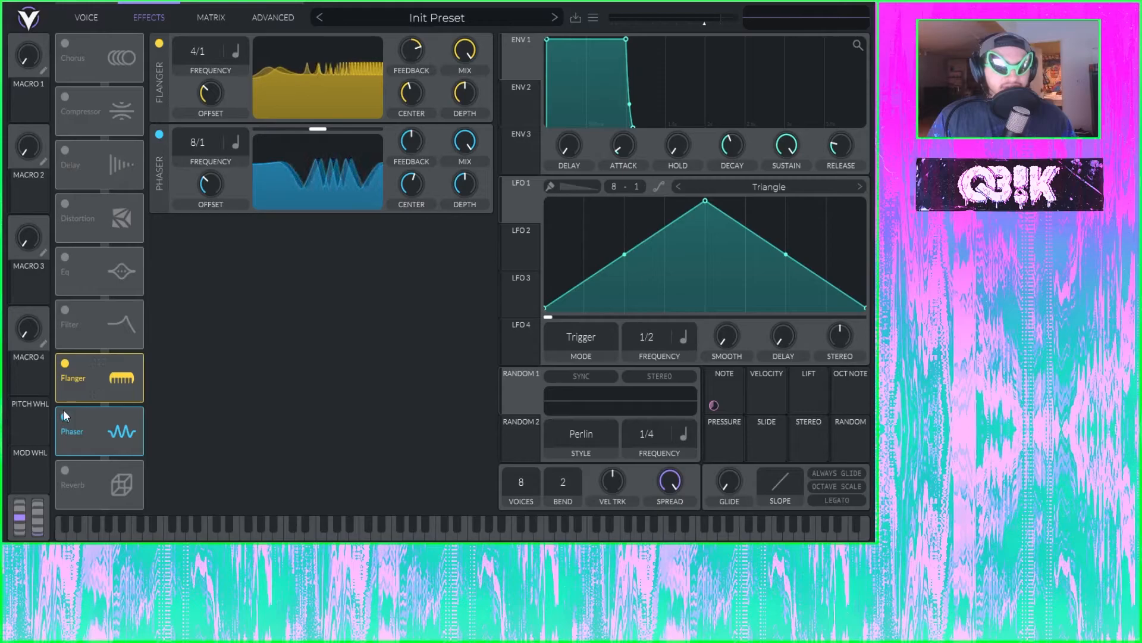
click(65, 416)
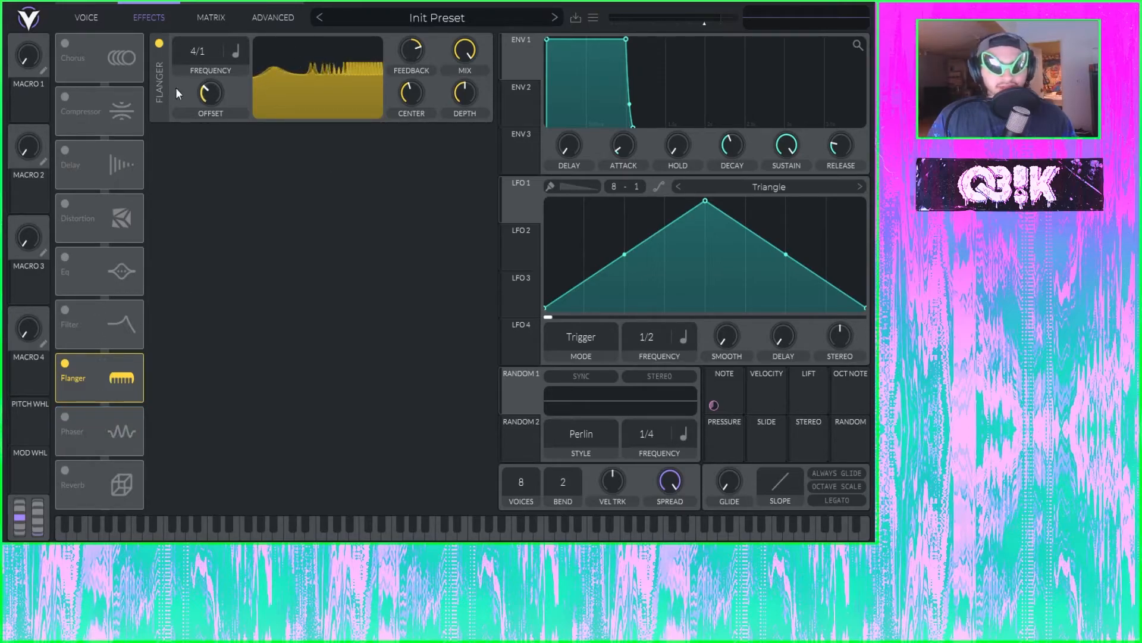
- Try the flanger frequency at 1/1, set it to 2/1, and check the available tempo sync options
drag(407, 52, 407, 59)
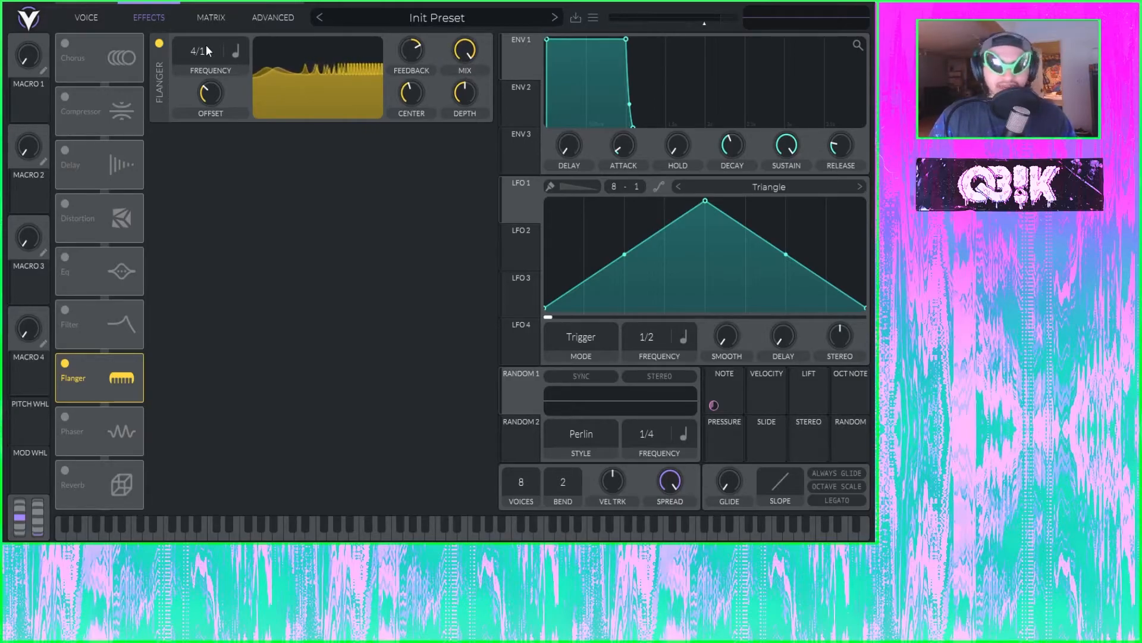
drag(200, 48, 206, 17)
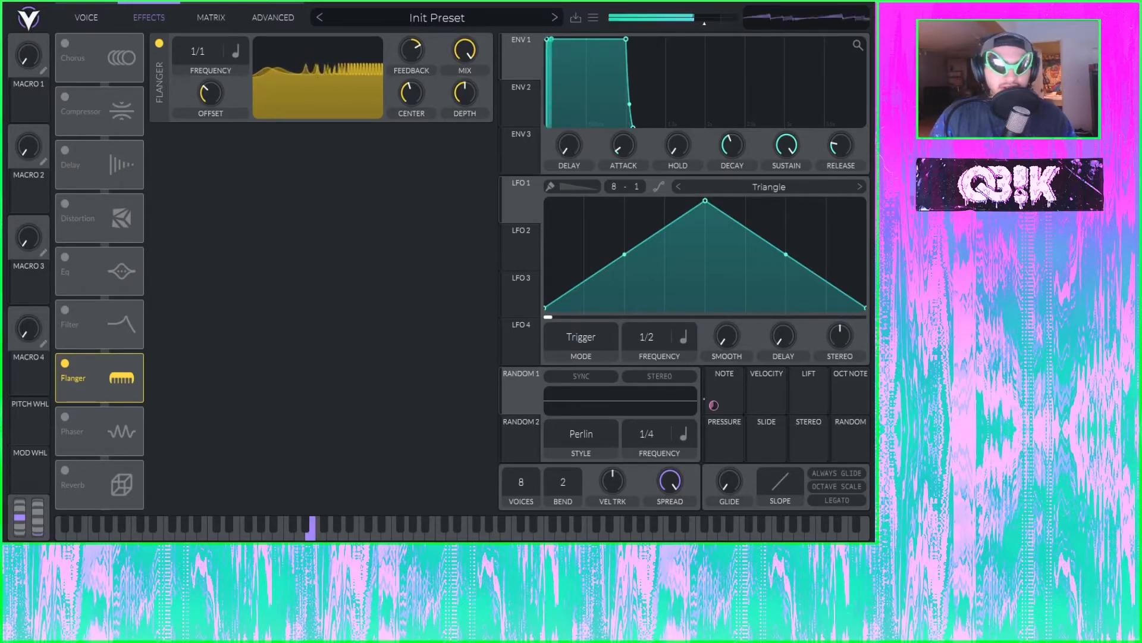
drag(194, 53, 233, 41)
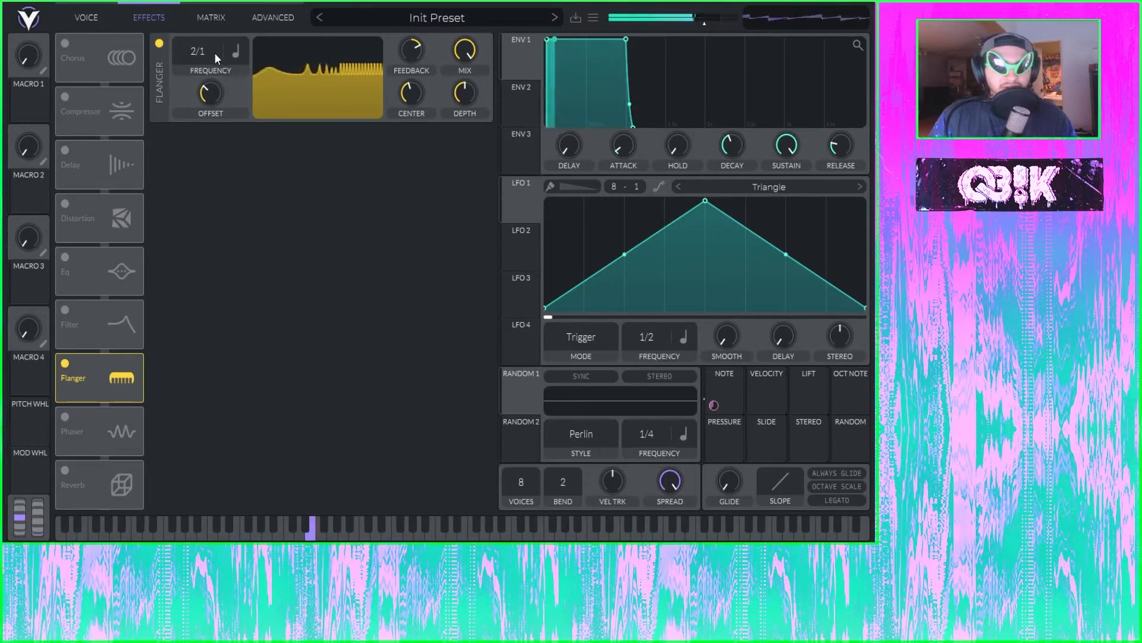
click(236, 52)
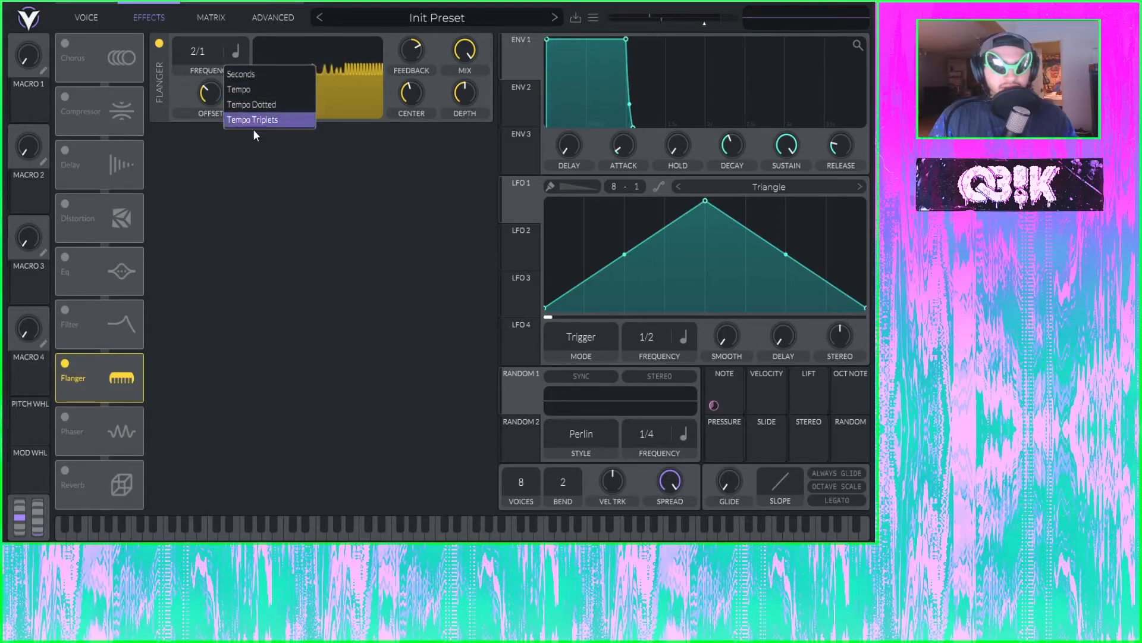
click(201, 45)
- Sweep the flanger's offset down to its minimum and back up past the middle, and raise its feedback
mouse_move(209, 102)
mouse_down()
mouse_move(257, 31)
mouse_move(219, 124)
mouse_move(226, 77)
mouse_move(213, 105)
mouse_move(210, 95)
mouse_up()
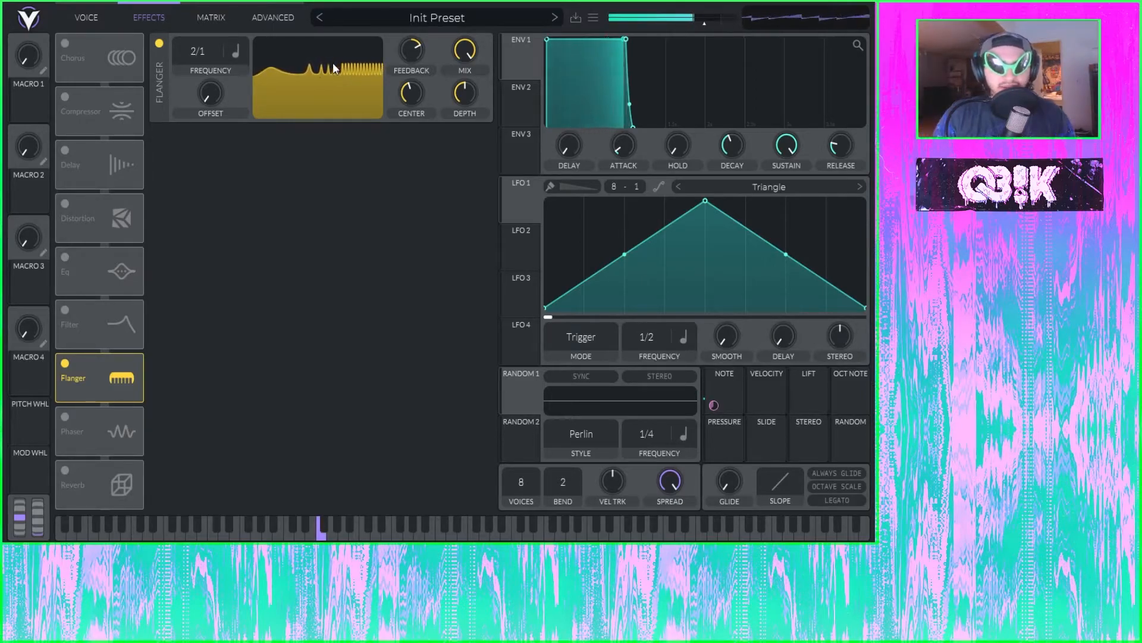
drag(216, 98, 288, 60)
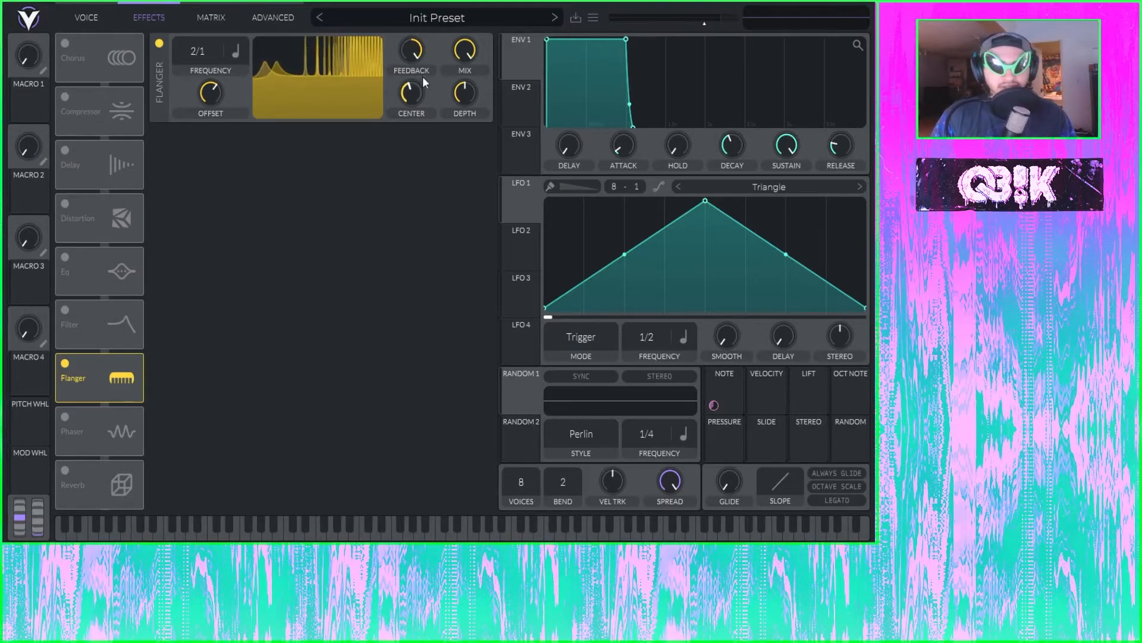
mouse_move(413, 55)
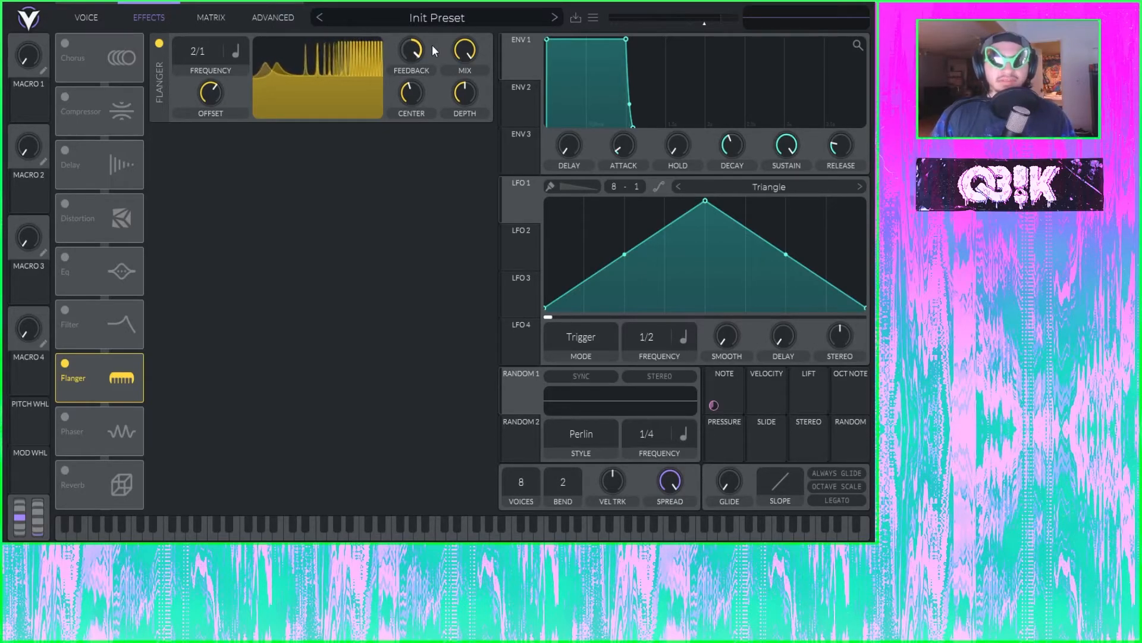
scroll(414, 53, down, 3)
- Reduce the flanger's feedback and sweep its center frequency from about 25 Hz back up
drag(415, 53, 244, 316)
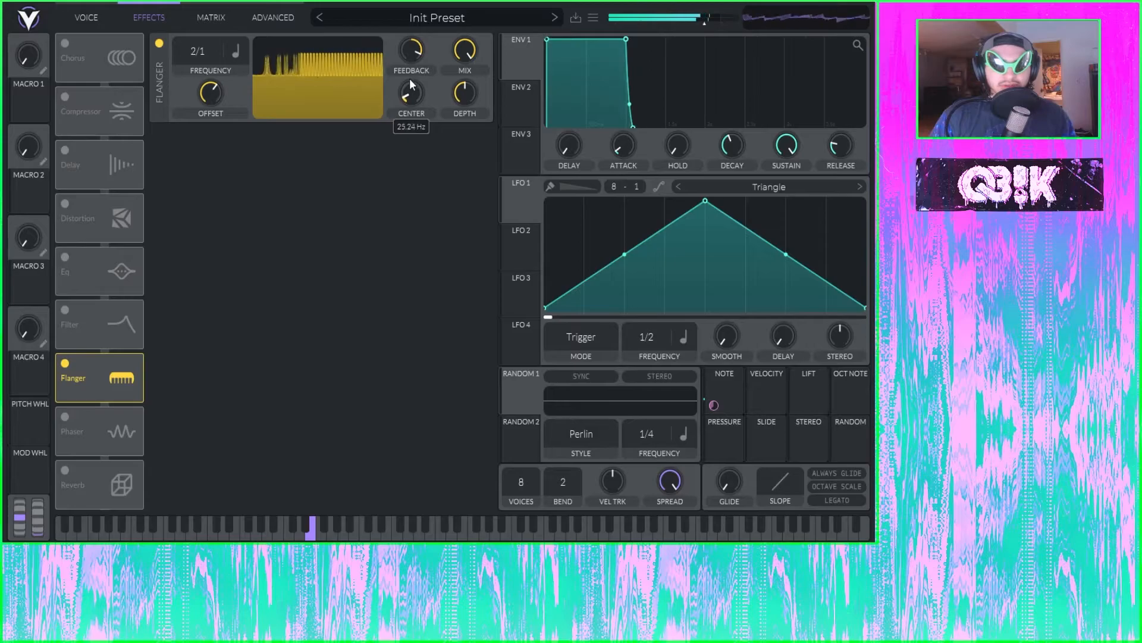
mouse_move(410, 52)
mouse_down()
mouse_move(408, 70)
mouse_move(416, 45)
mouse_up()
drag(406, 91, 402, 59)
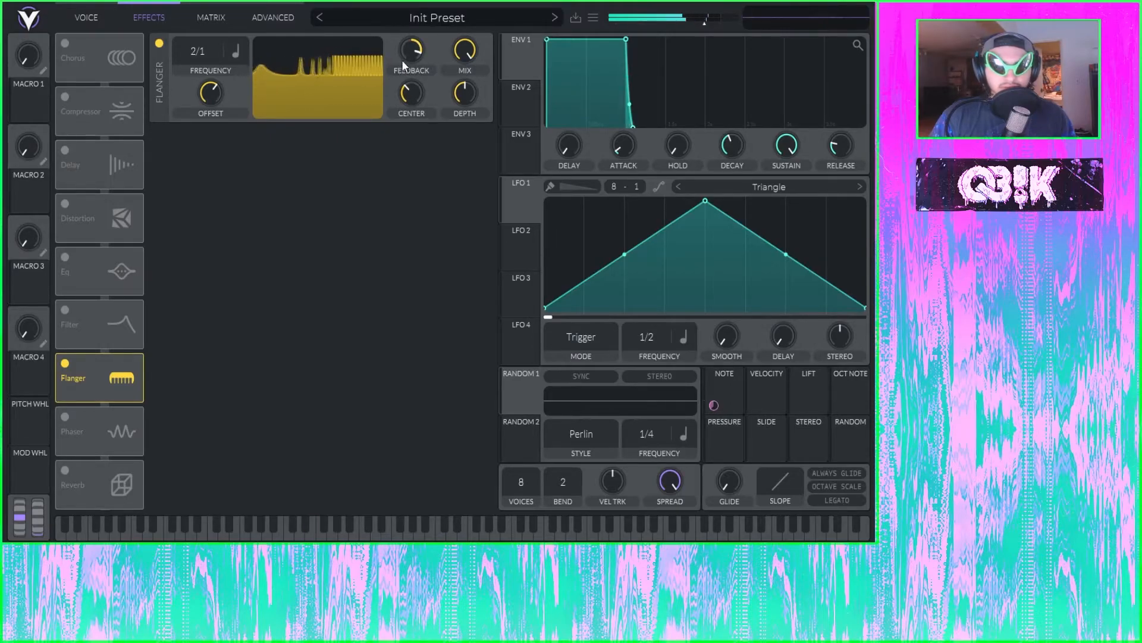
- Sweep the flanger's depth from 0% back up to just below the middle, and reduce its offset to the minimum
drag(475, 90, 466, 161)
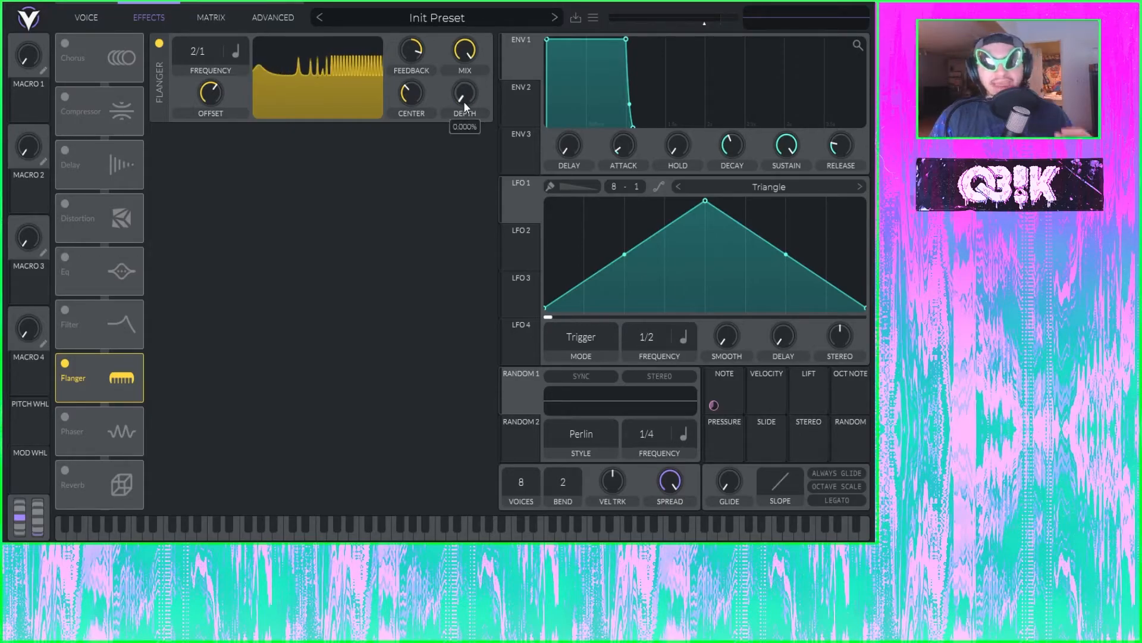
drag(463, 101, 482, 15)
drag(224, 83, 201, 126)
drag(448, 105, 454, 143)
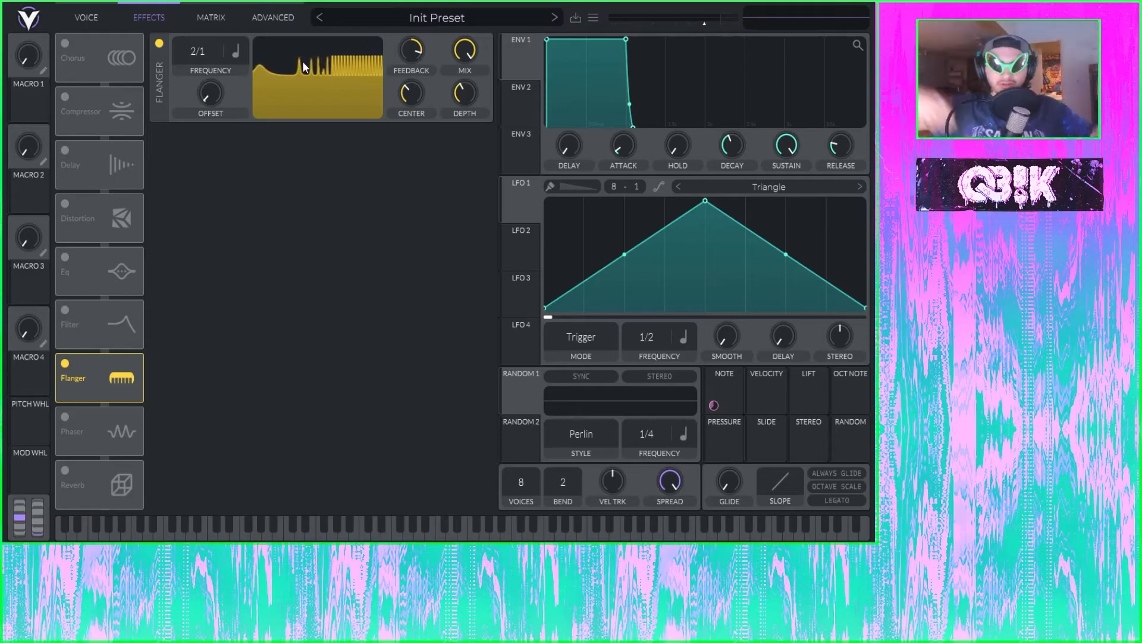
- Fine-tune the flanger's depth and center, lower its mix below halfway, and raise its offset to about the middle
mouse_move(470, 88)
mouse_down()
mouse_move(503, 14)
mouse_move(473, 87)
mouse_move(474, 70)
mouse_up()
mouse_move(402, 86)
mouse_down()
mouse_move(411, 73)
mouse_move(405, 96)
mouse_up()
drag(464, 51, 466, 94)
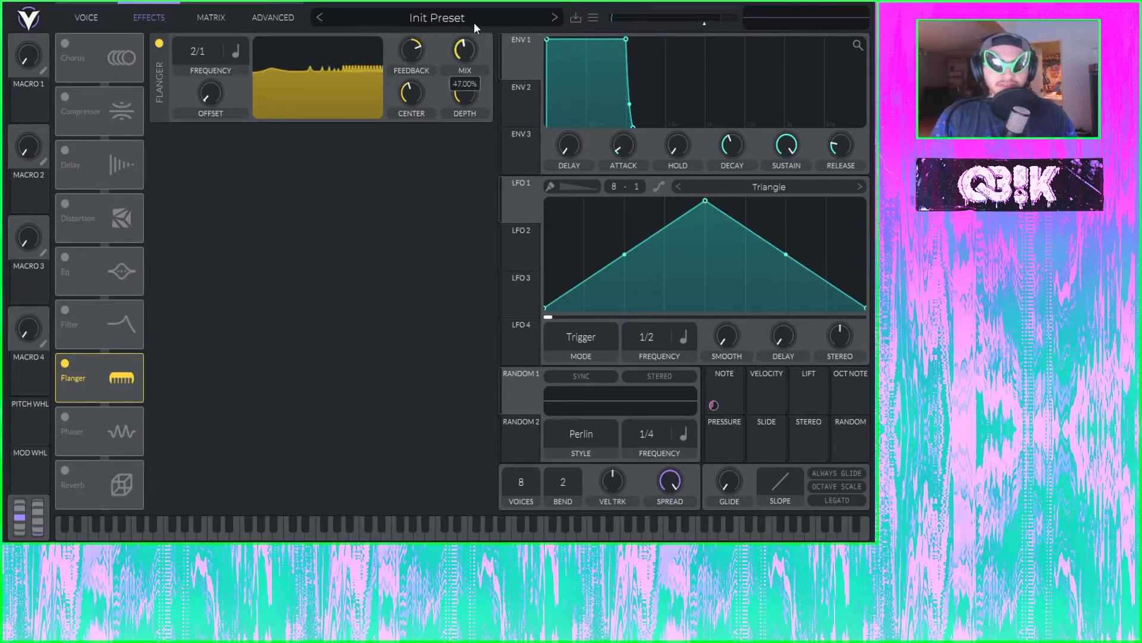
drag(474, 62, 477, 51)
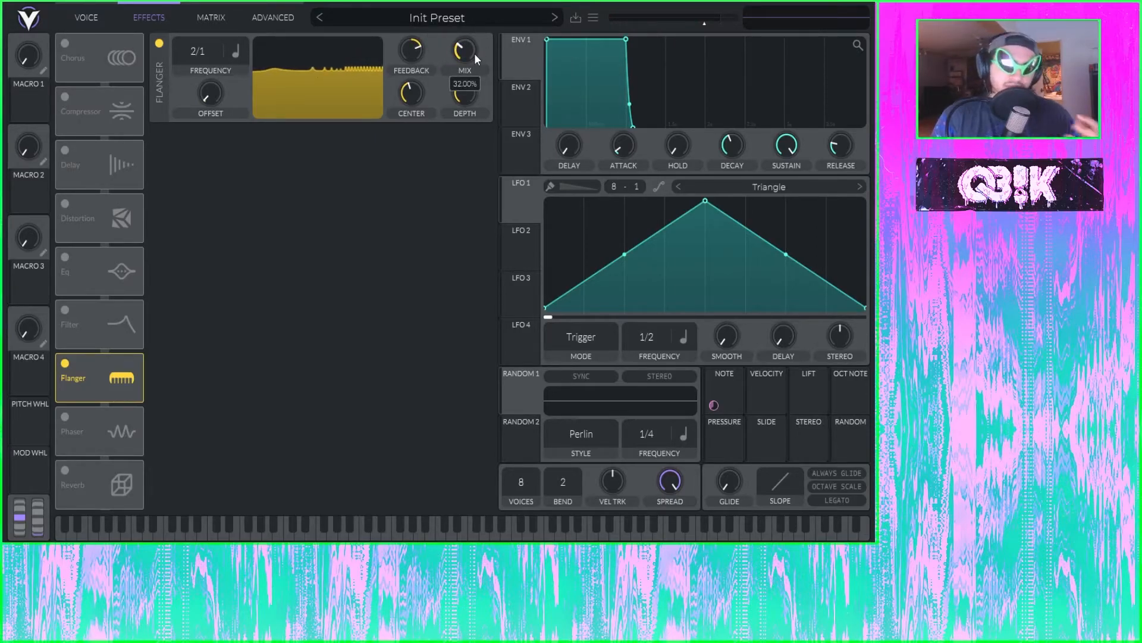
drag(477, 51, 472, 130)
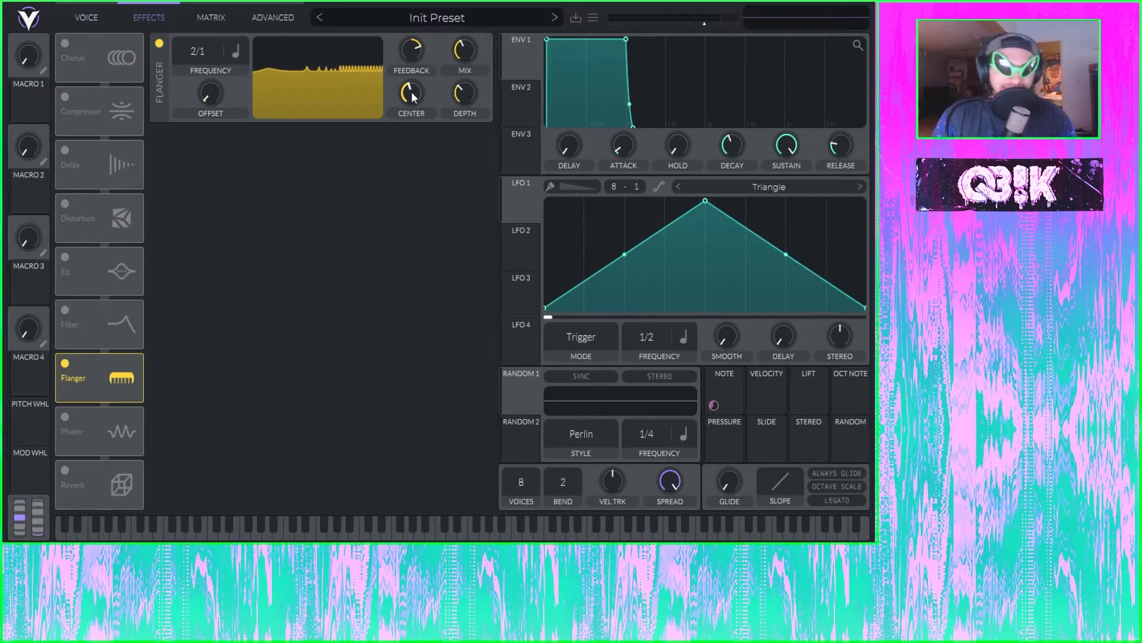
drag(213, 97, 257, 73)
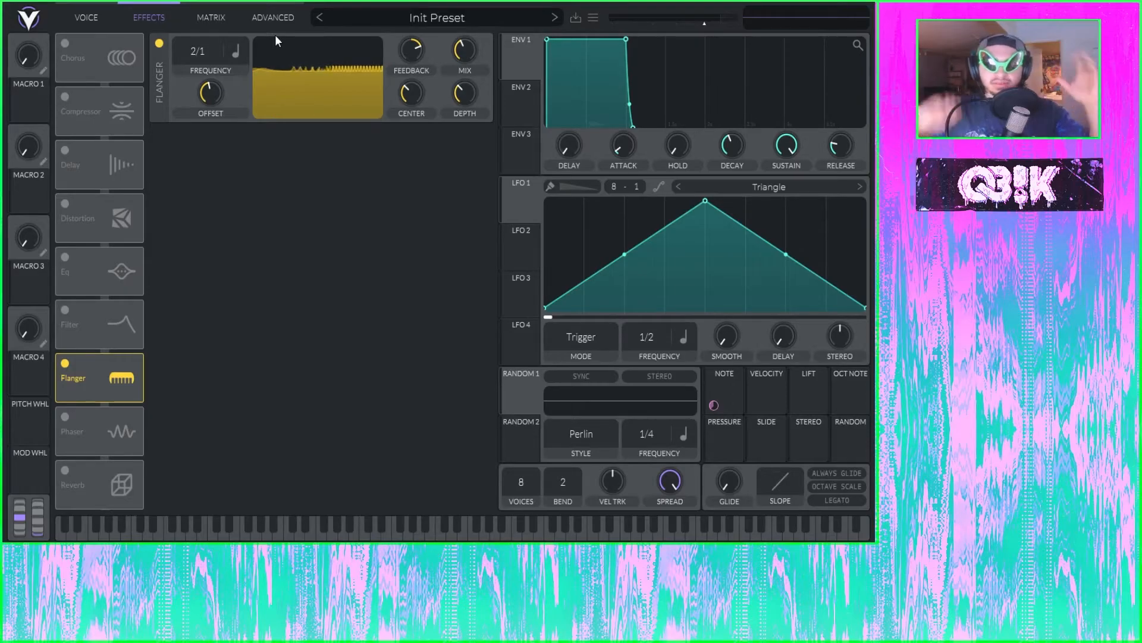
- Swap the Flanger for the Phaser effect, raise its feedback to the maximum, and bring the feedback back down
click(65, 363)
click(65, 416)
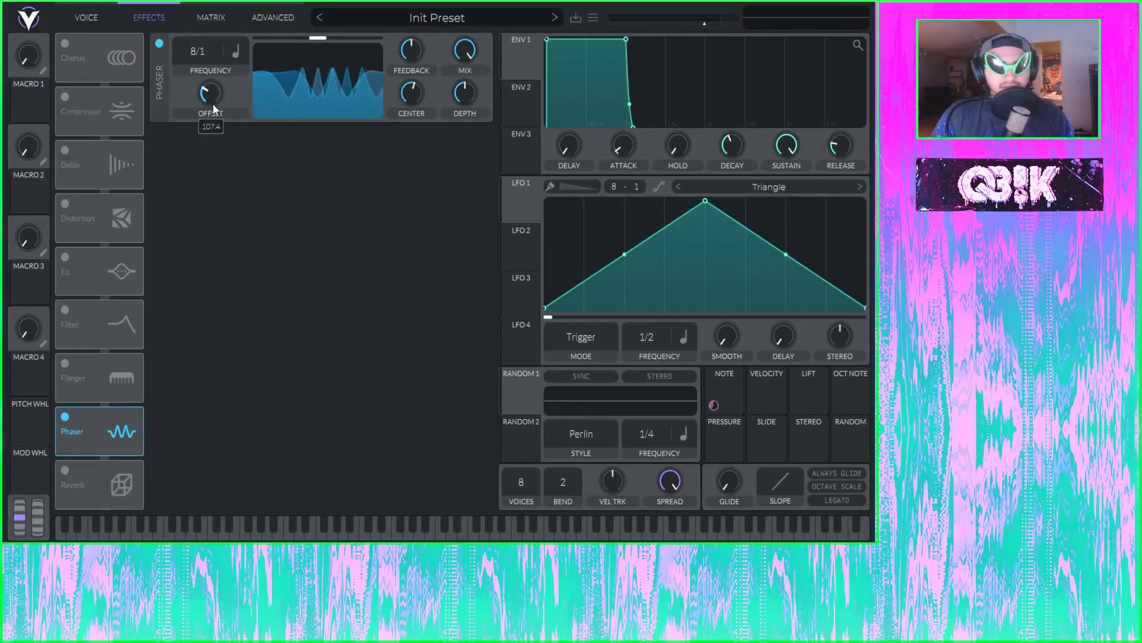
drag(411, 52, 432, 3)
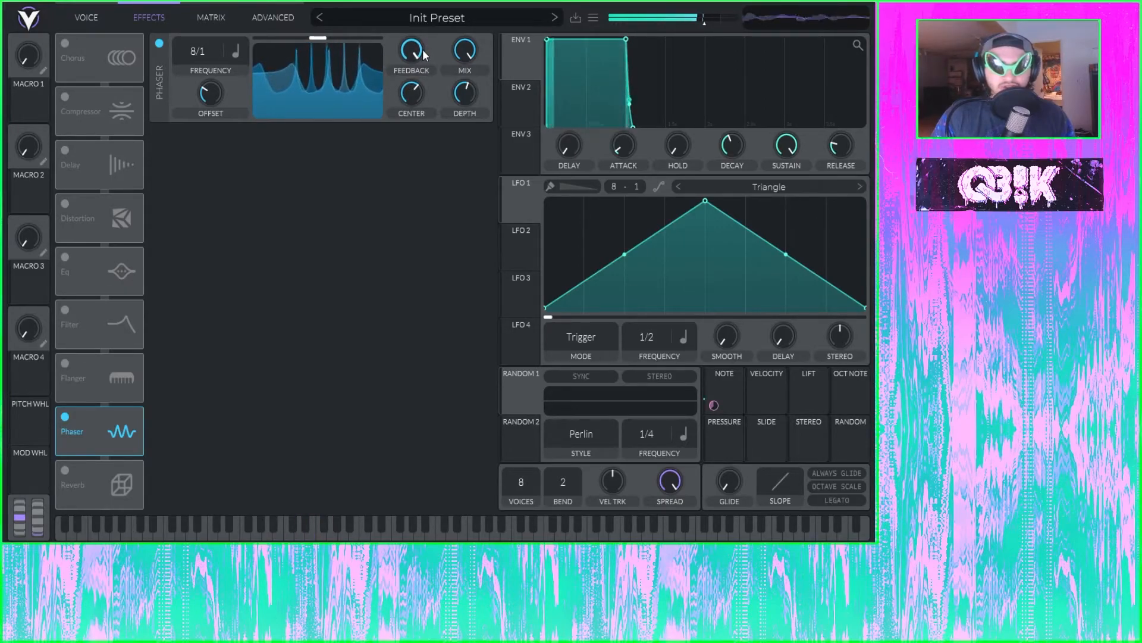
drag(418, 49, 400, 78)
- Sweep the phaser's blend from 2.000 down to about 0.018, then raise its offset and set its center to about 1337 Hz
drag(328, 41, 370, 30)
drag(402, 101, 407, 116)
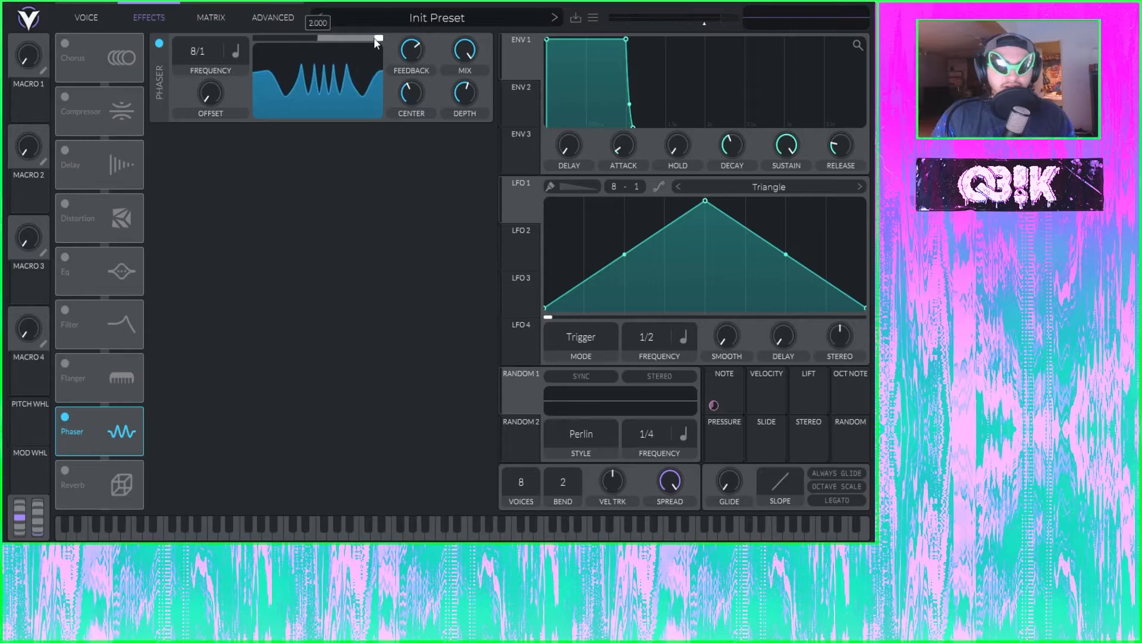
drag(374, 38, 238, 41)
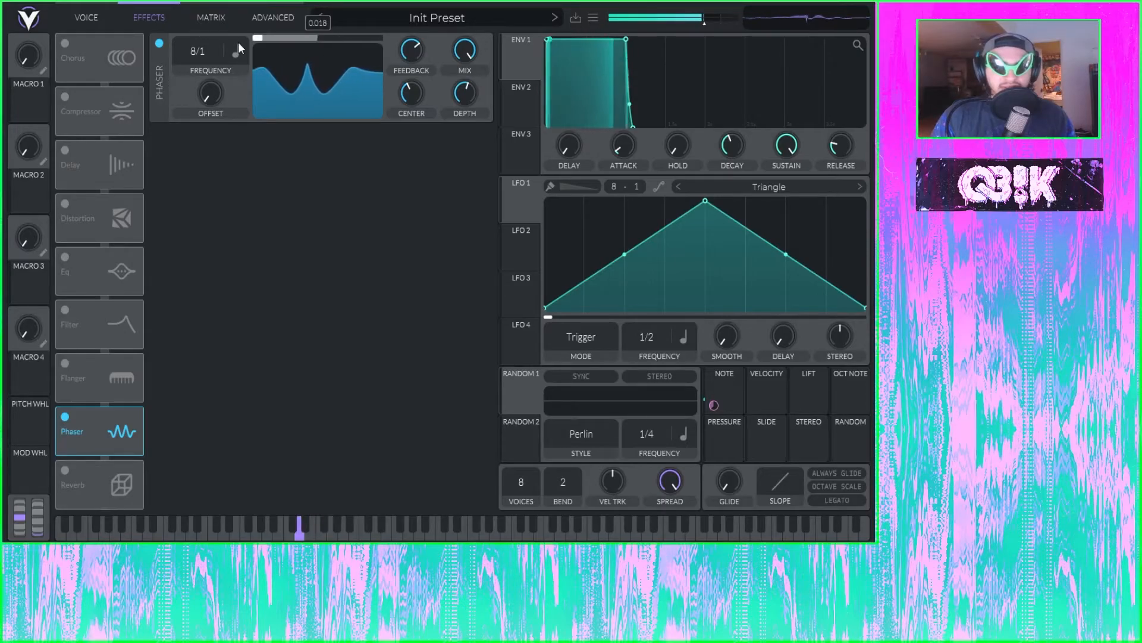
drag(217, 93, 226, 64)
drag(409, 95, 426, 76)
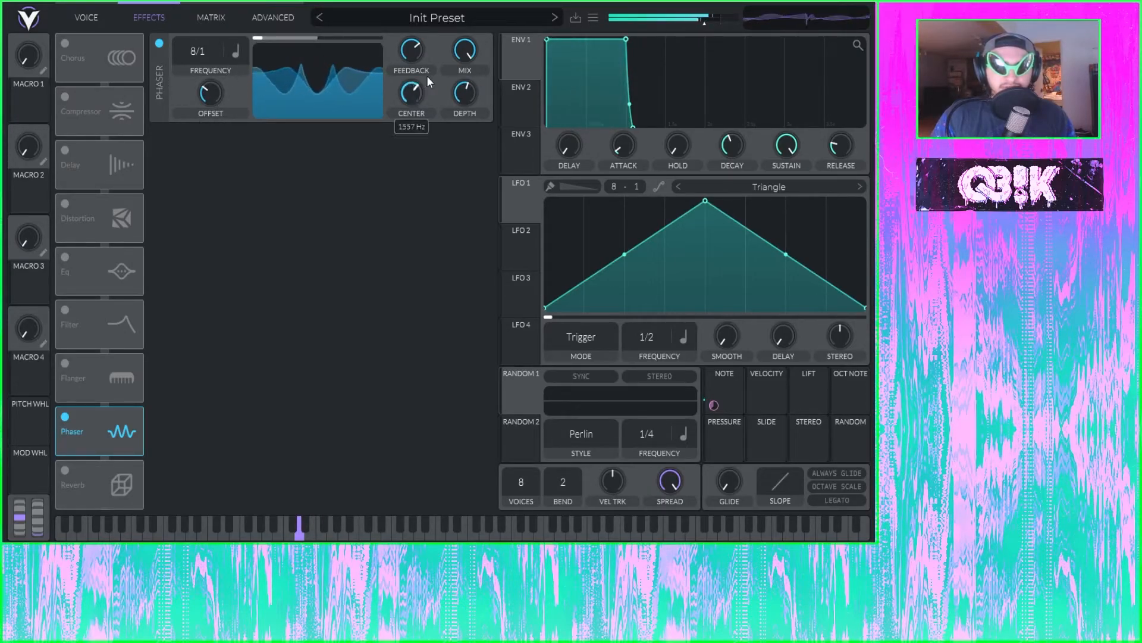
- Return the phaser's blend to near its maximum, set its feedback to 80%, and lower its offset to the minimum
drag(259, 39, 492, 5)
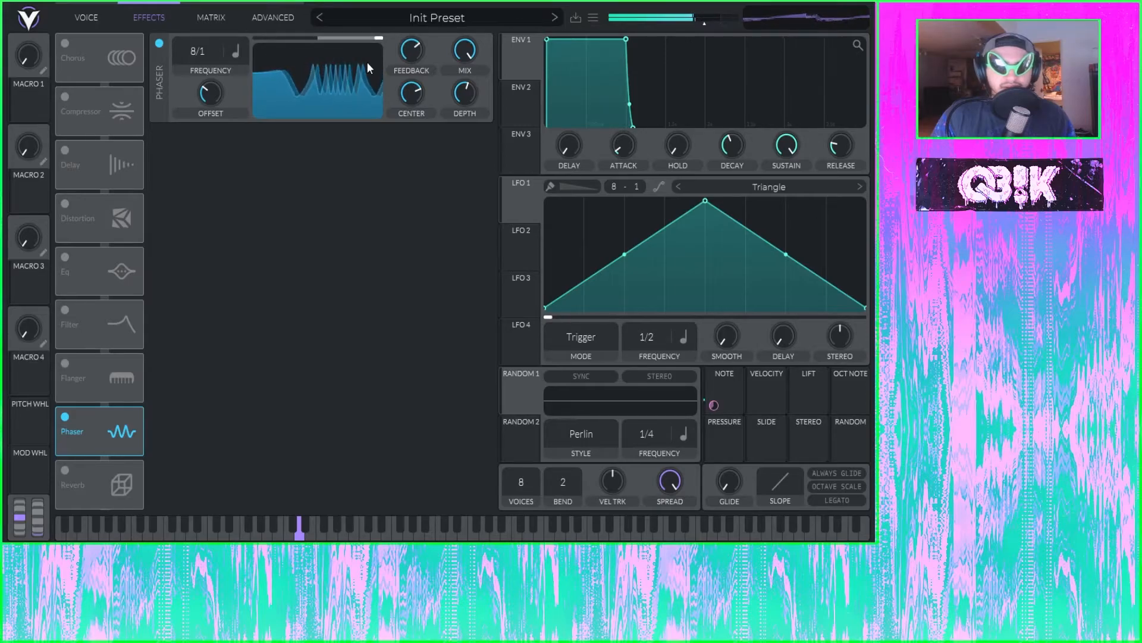
drag(409, 74, 434, 61)
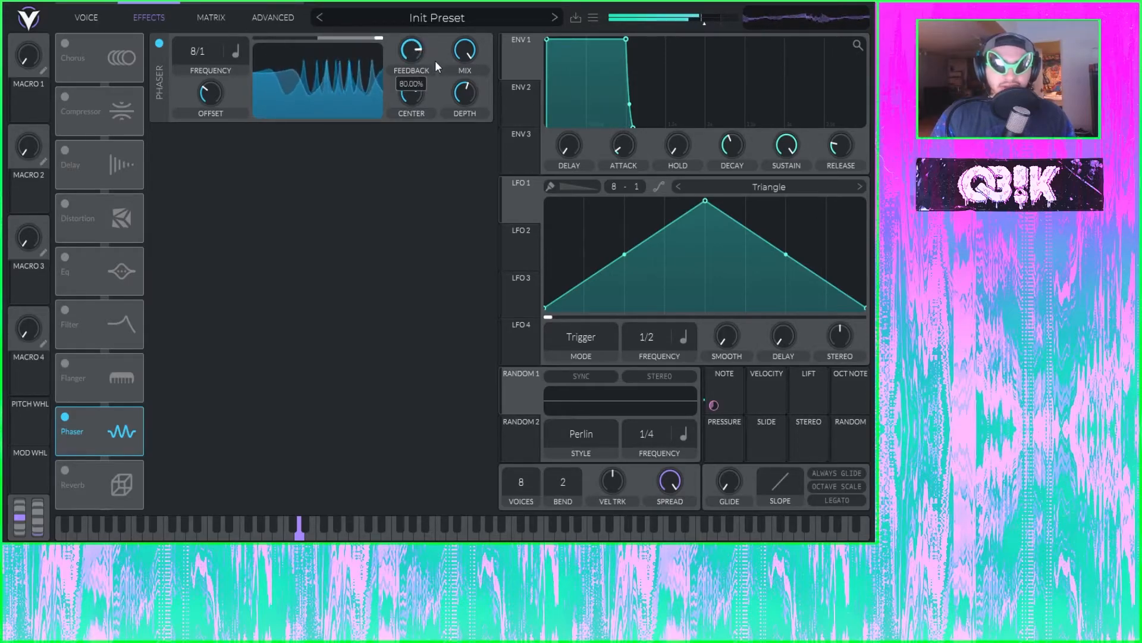
drag(341, 38, 378, 35)
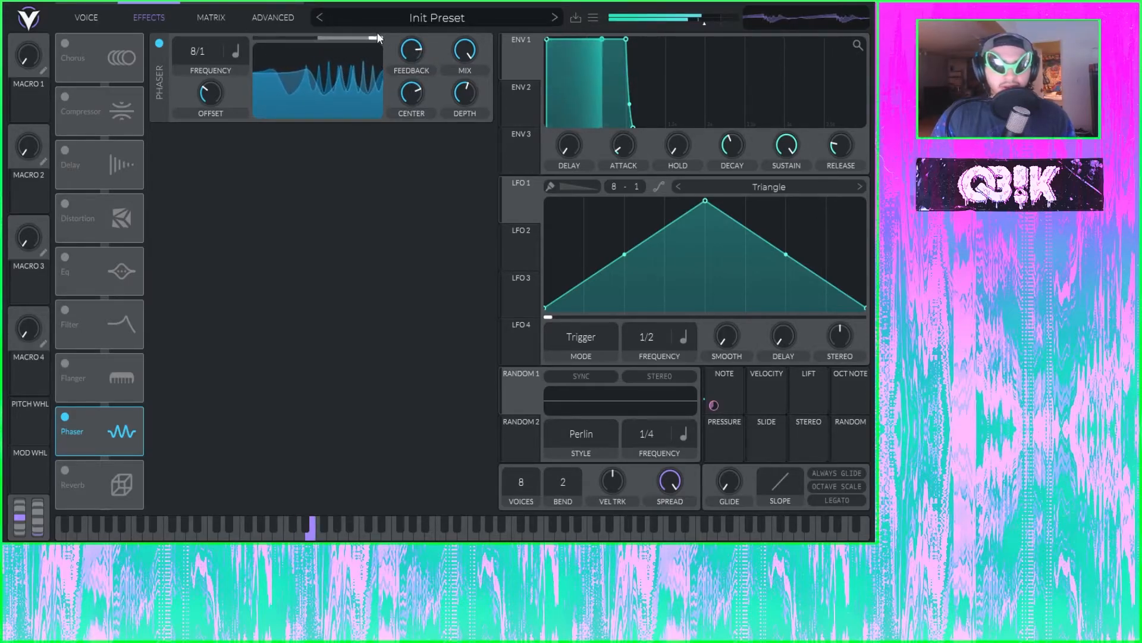
drag(221, 92, 183, 266)
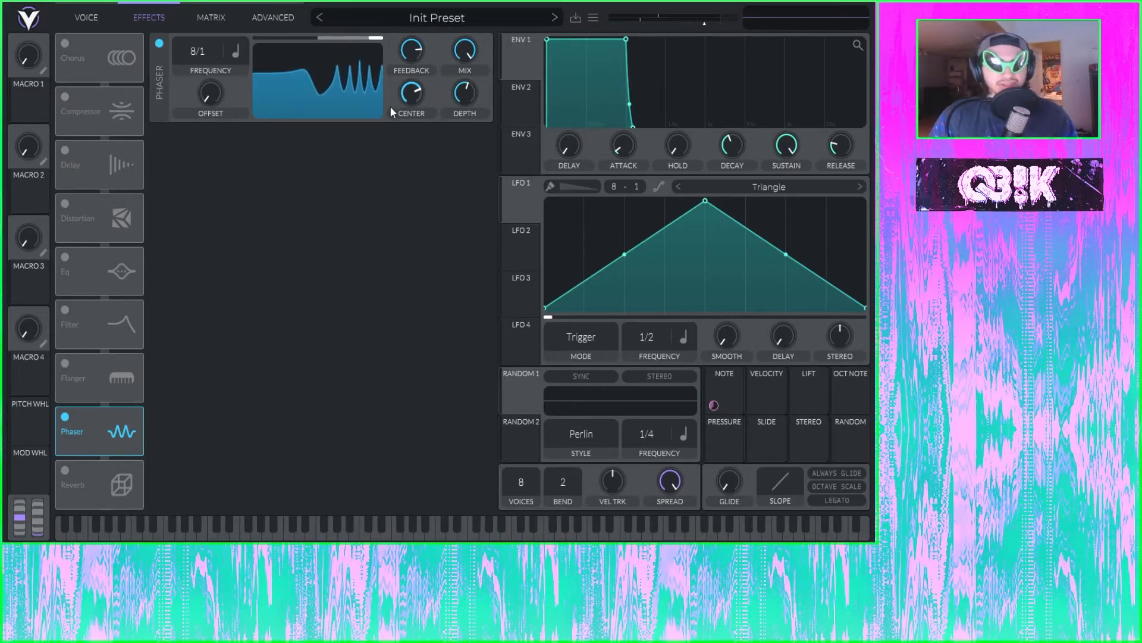
- Compare the Flanger beside the Phaser, then disable both effects and enable the Reverb
click(67, 369)
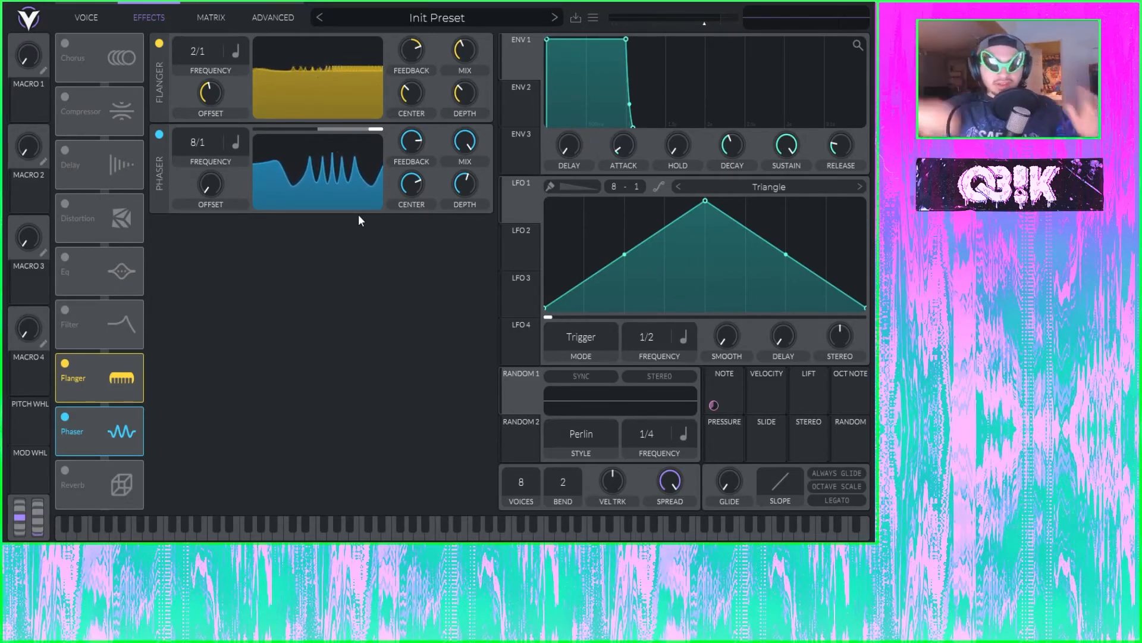
click(65, 364)
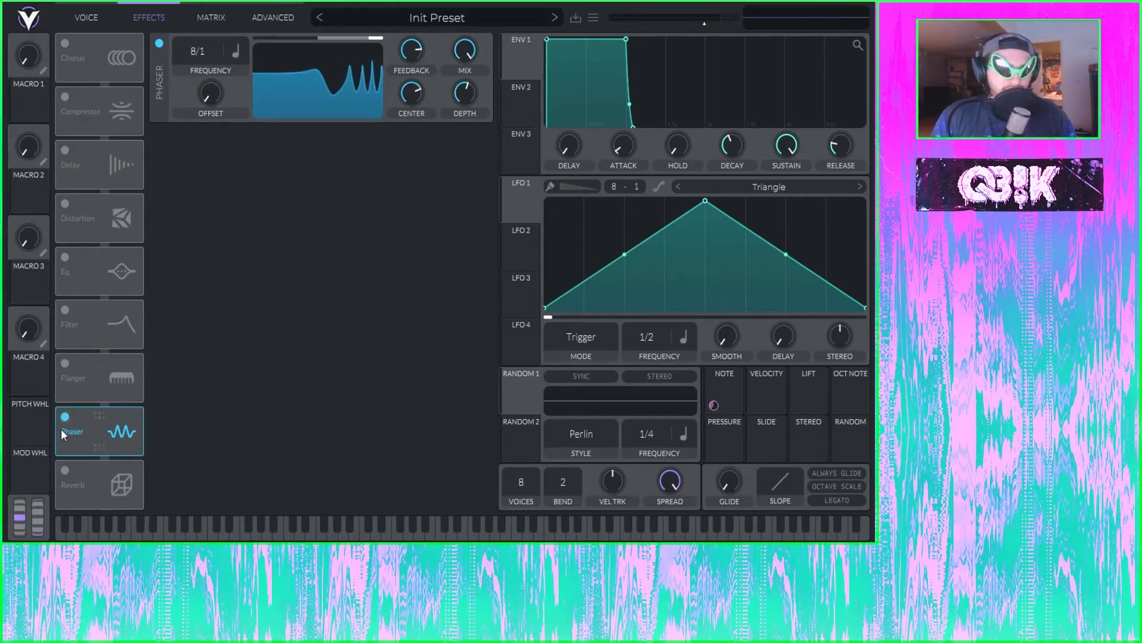
click(65, 417)
click(65, 470)
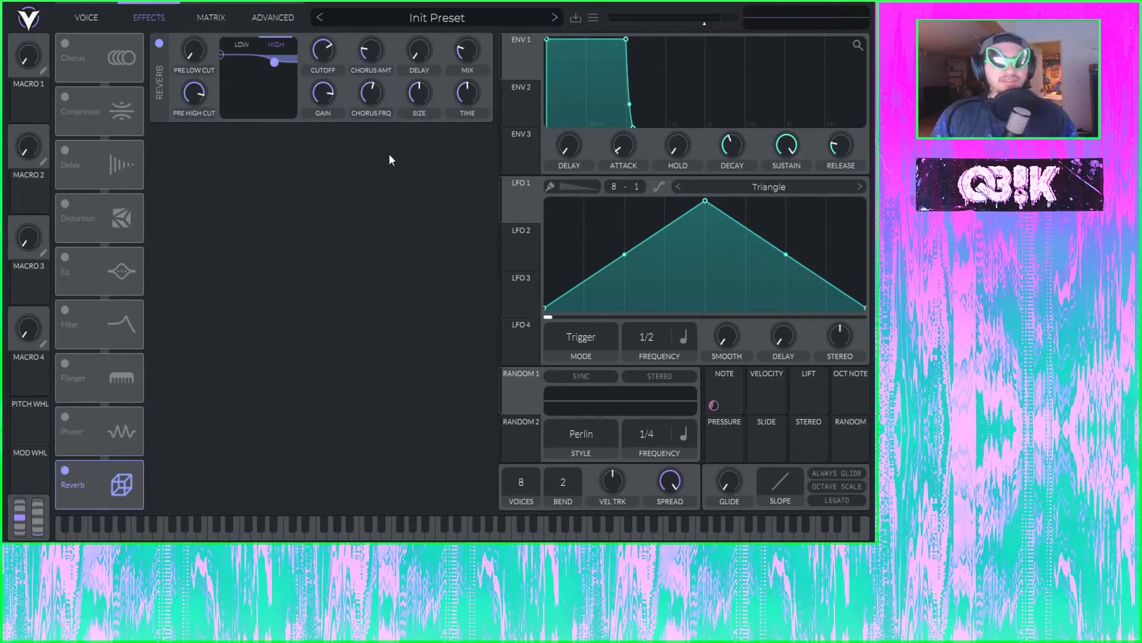
- Flatten the reverb's high shelf and pull its low shelf gain down to the minimum at a mid-range cutoff
mouse_move(275, 62)
mouse_down()
mouse_move(266, 45)
mouse_move(267, 55)
mouse_up()
click(223, 55)
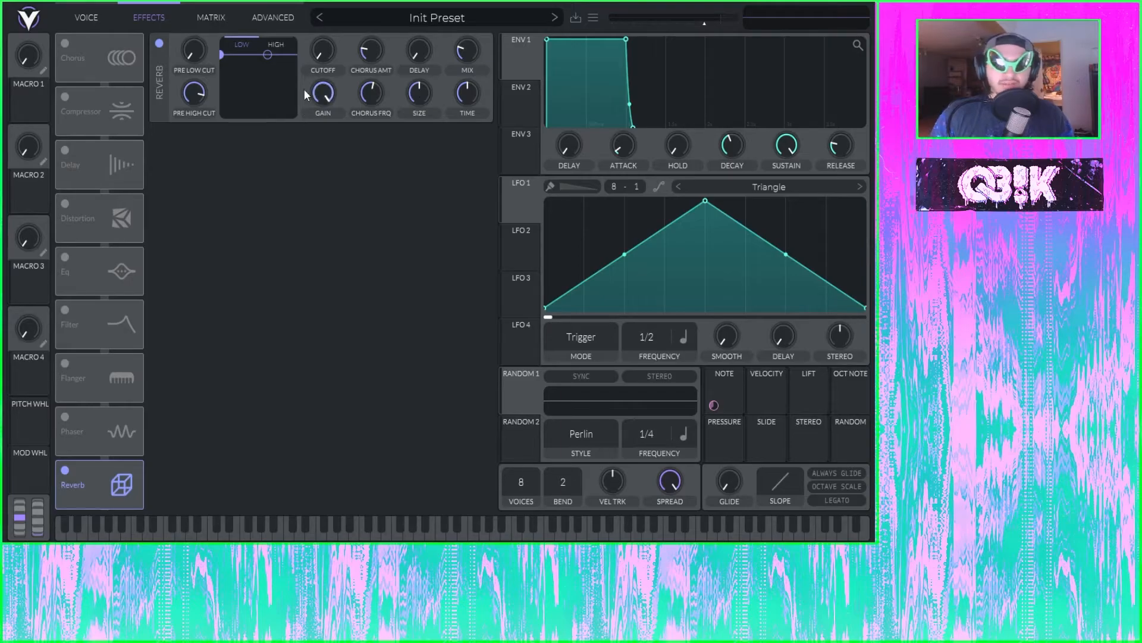
drag(220, 54, 241, 149)
drag(274, 65, 255, 127)
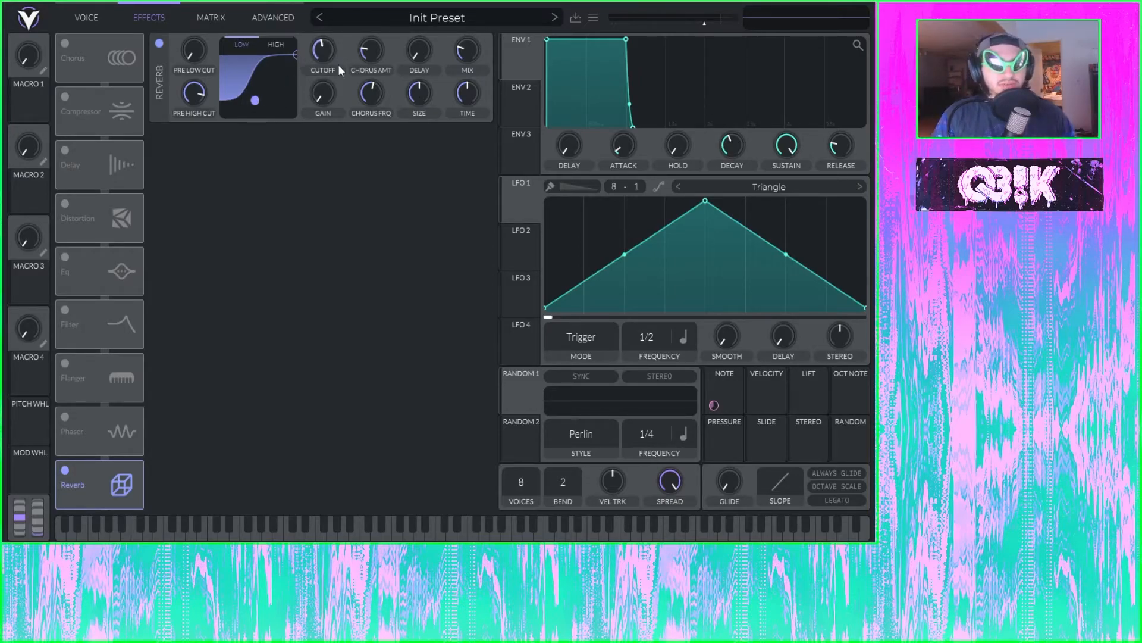
- Raise the reverb mix to maximum, flatten its low shelf, and cut the high shelf to -6 dB, sweeping its cutoff to the top
drag(463, 38, 463, 18)
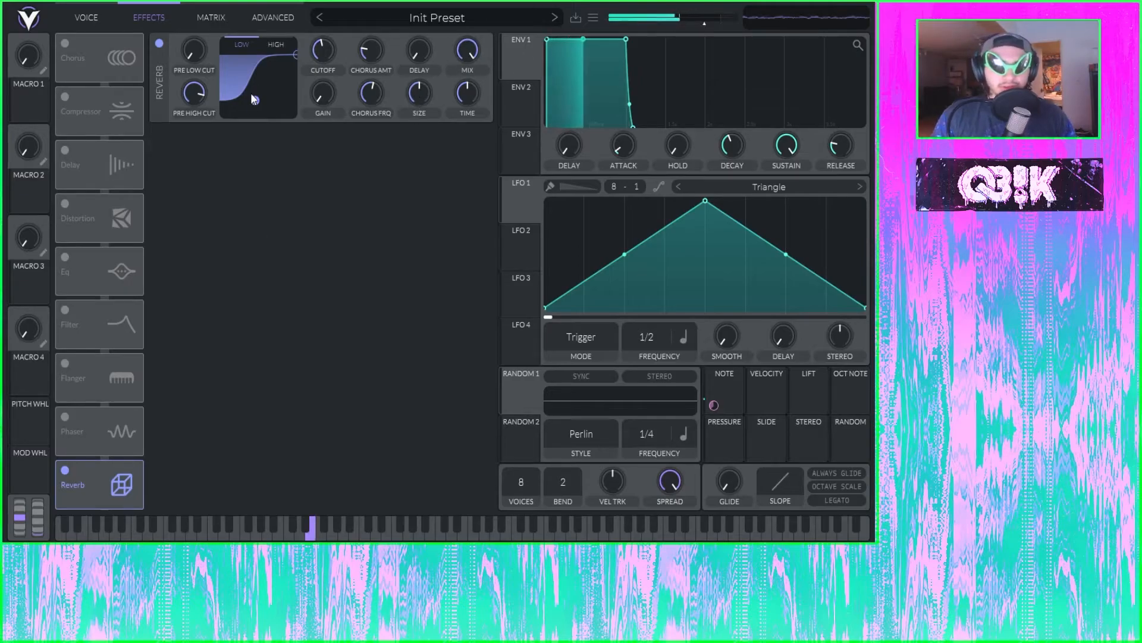
drag(258, 100, 198, 44)
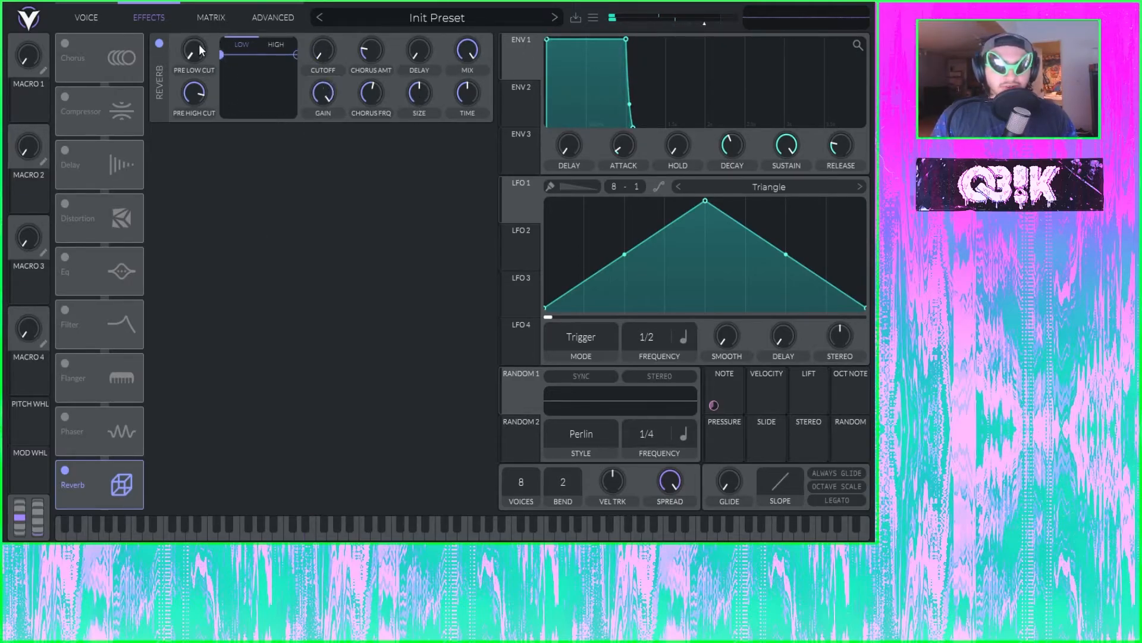
click(295, 56)
drag(295, 56, 248, 153)
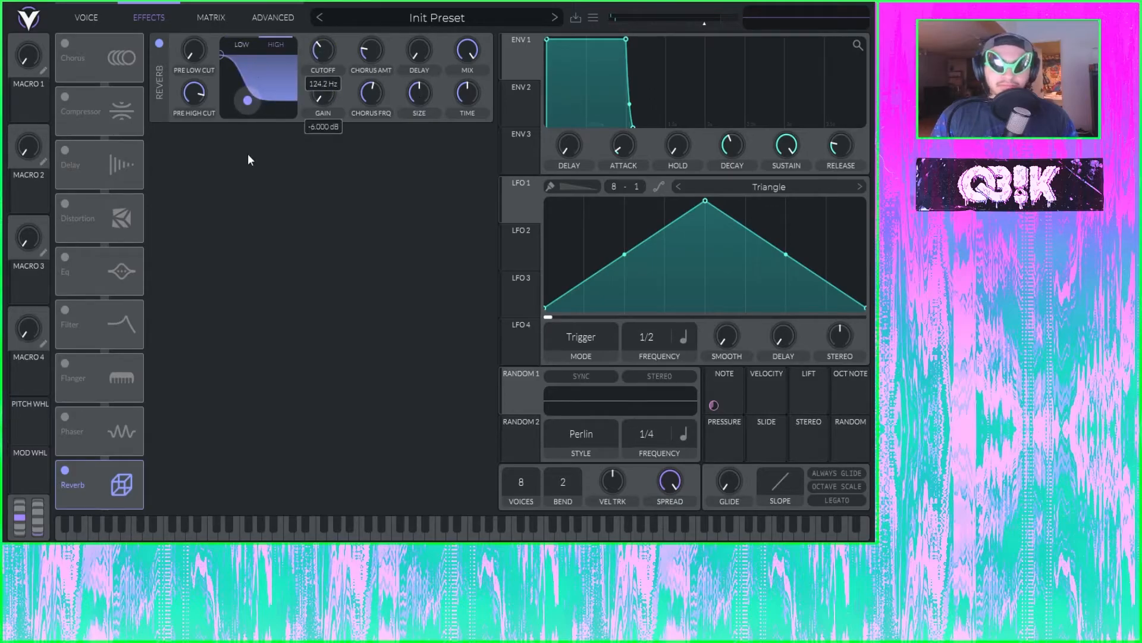
drag(250, 101, 307, 173)
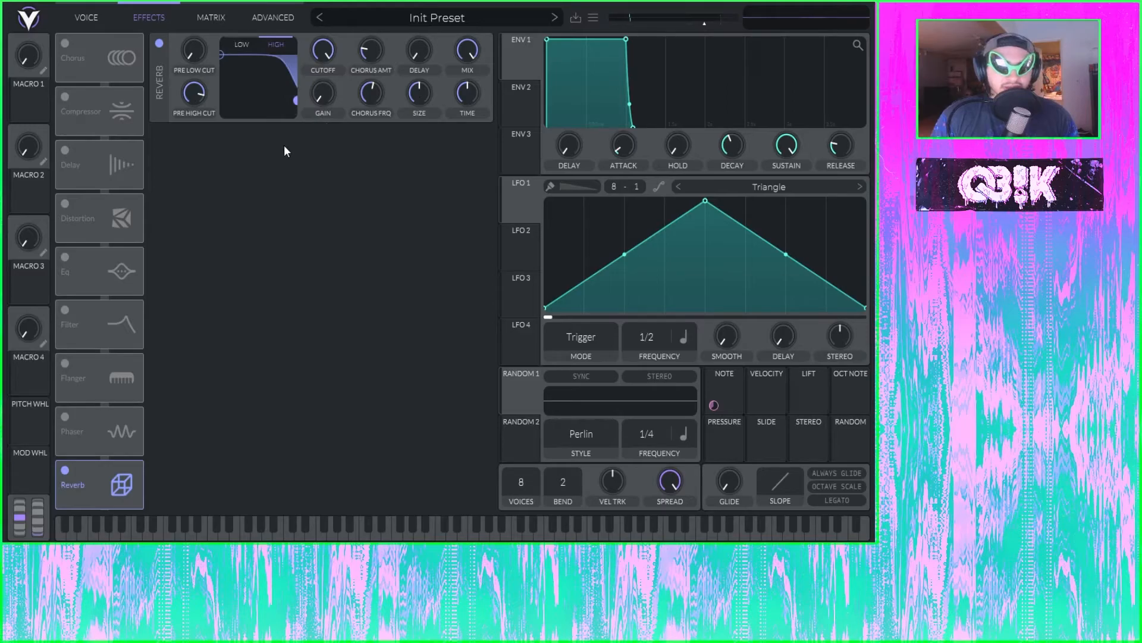
- Cut the reverb's low shelf again, raise its high shelf gain slightly, and reduce the mix to just above halfway
drag(222, 54, 252, 139)
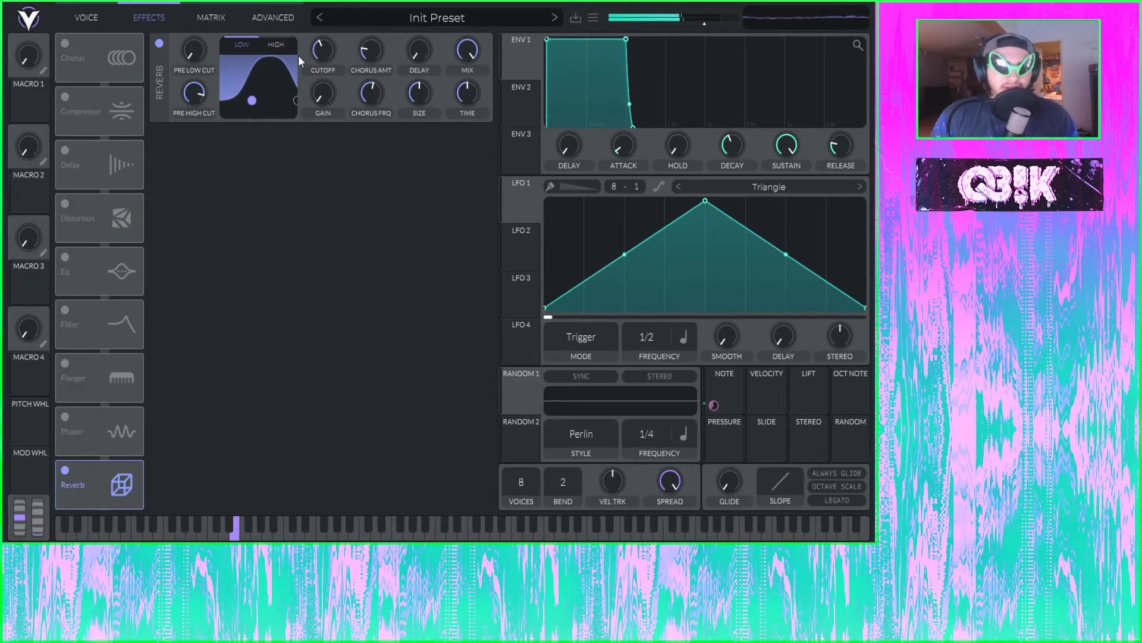
mouse_move(296, 96)
mouse_down()
mouse_move(297, 33)
mouse_move(302, 92)
mouse_up()
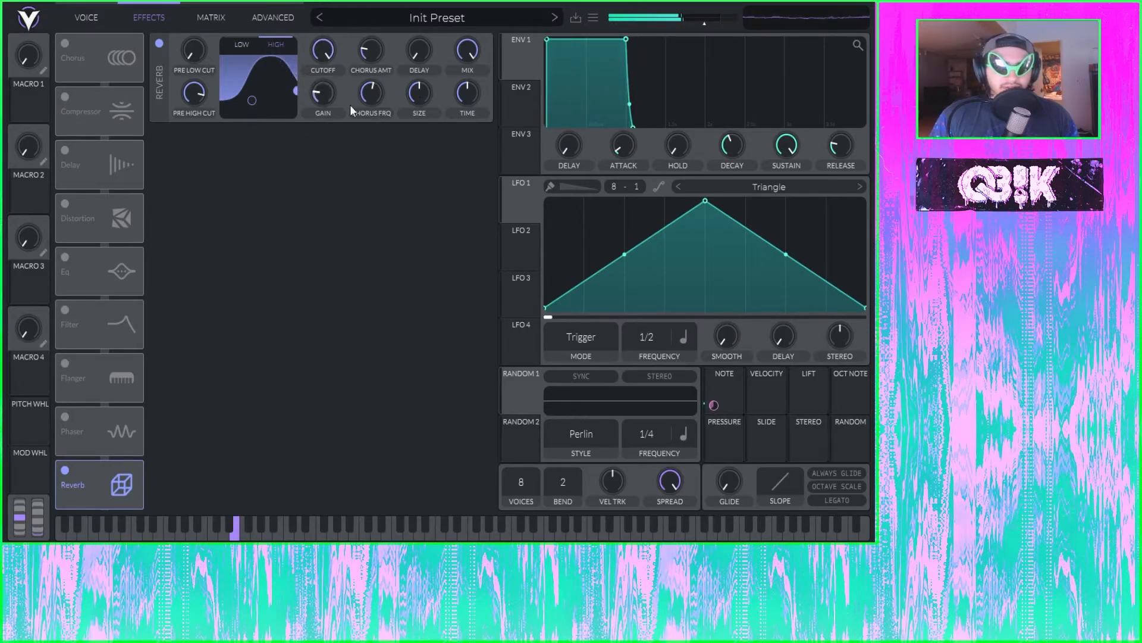
drag(474, 51, 463, 98)
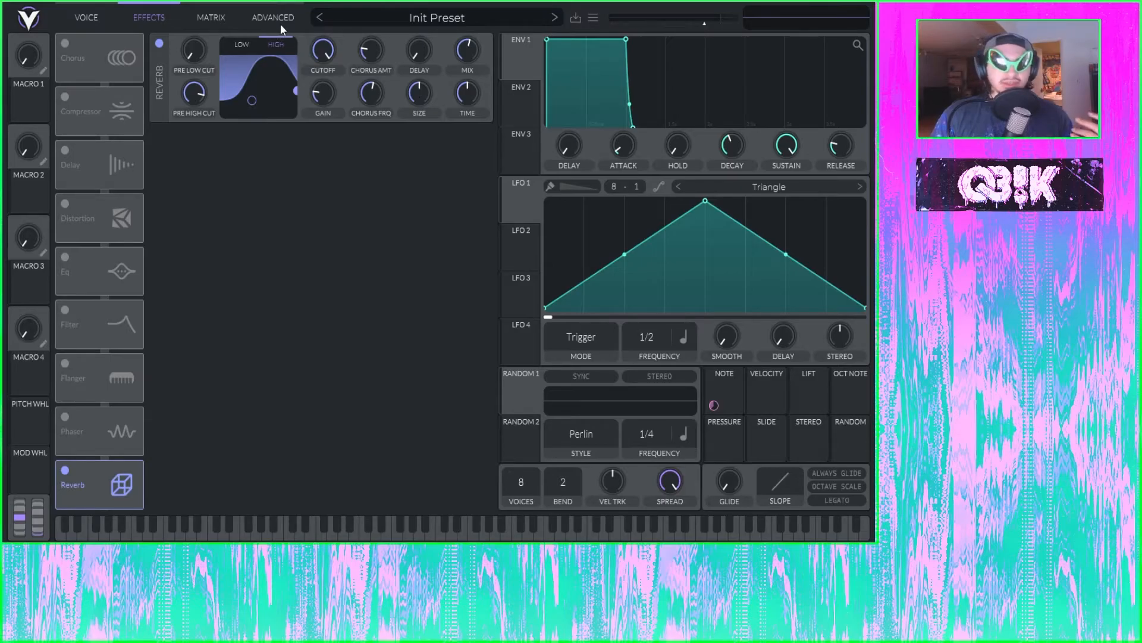
- Try the reverb's pre-filter cuts and sweep its low shelf cutoff down to about 87 Hz
drag(200, 49, 193, 141)
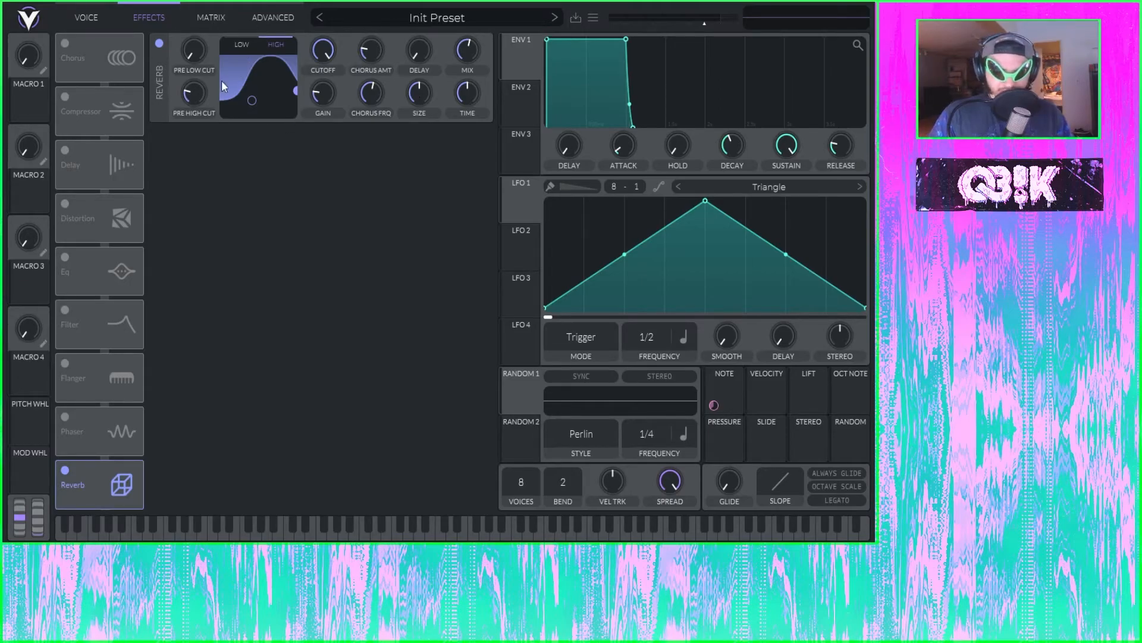
mouse_move(252, 100)
mouse_down()
mouse_move(268, 127)
mouse_move(259, 114)
mouse_up()
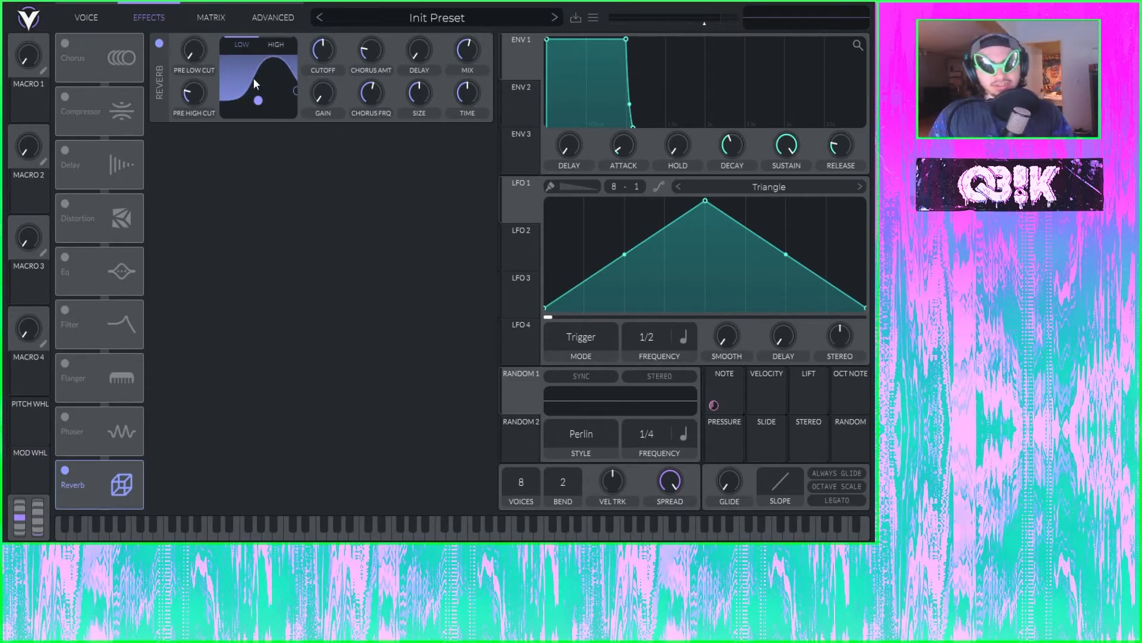
mouse_move(330, 46)
mouse_down()
mouse_move(316, 98)
mouse_move(315, 34)
mouse_up()
mouse_move(271, 111)
mouse_down()
mouse_move(222, 73)
mouse_move(280, 49)
mouse_move(258, 128)
mouse_up()
click(280, 42)
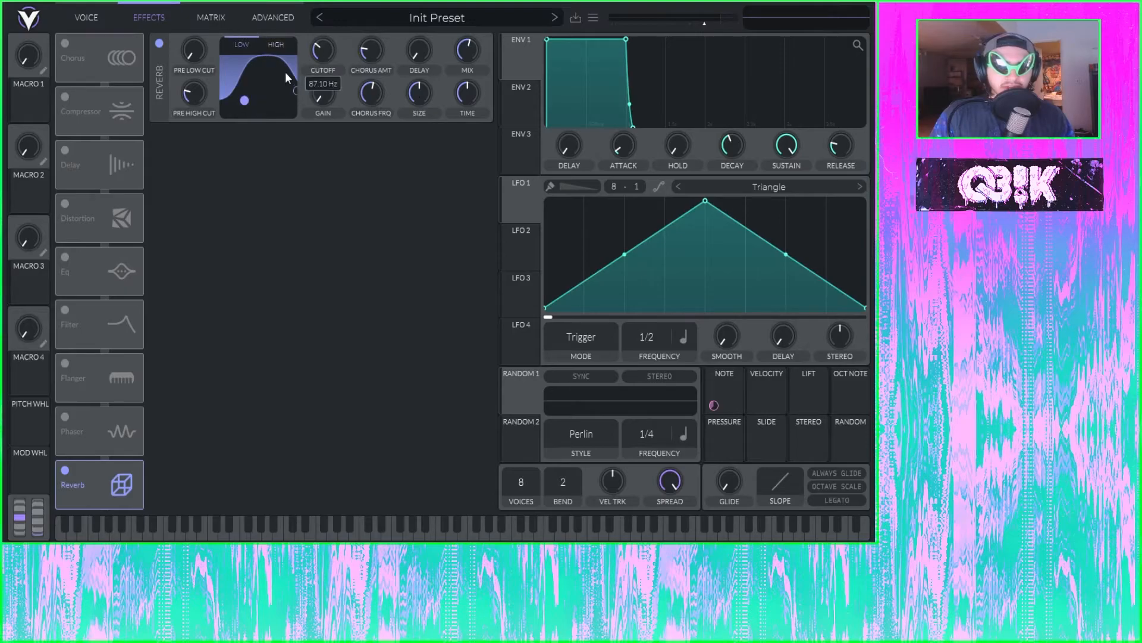
- Lower the reverb's high shelf cutoff and raise its gain, then switch between the low and high bands to compare their settings
drag(295, 88, 280, 49)
click(240, 42)
click(276, 44)
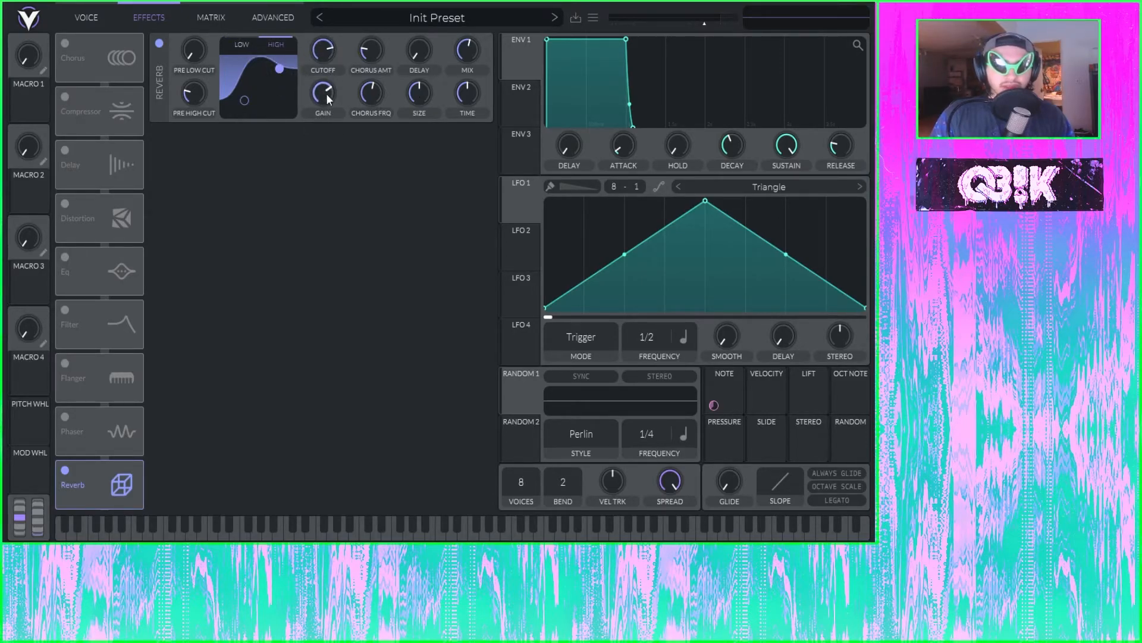
click(250, 45)
click(291, 44)
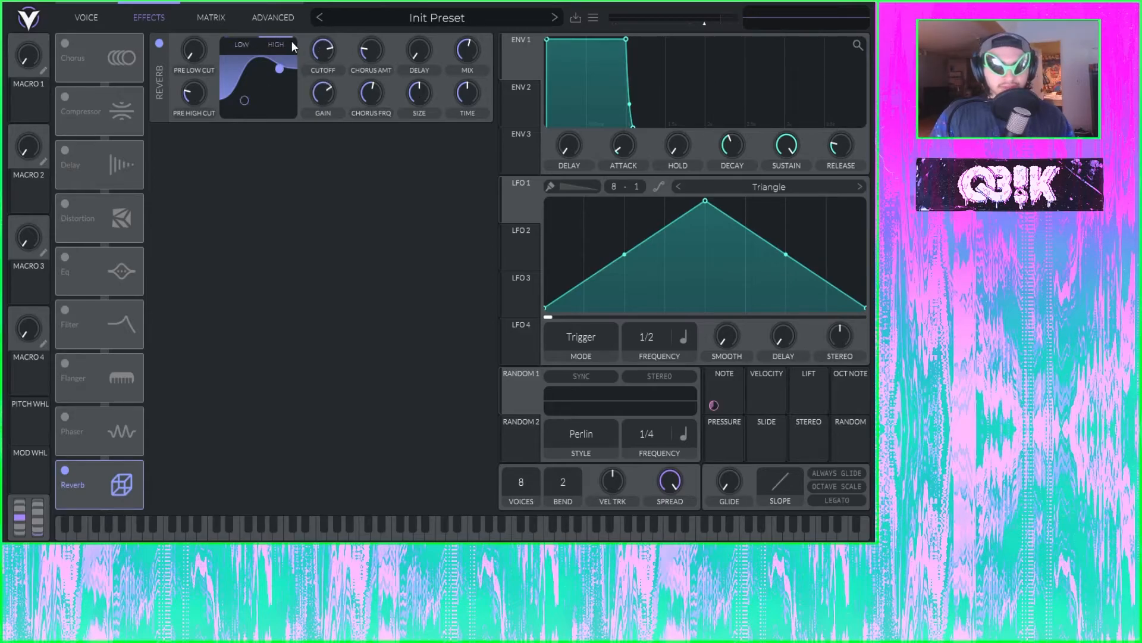
click(228, 46)
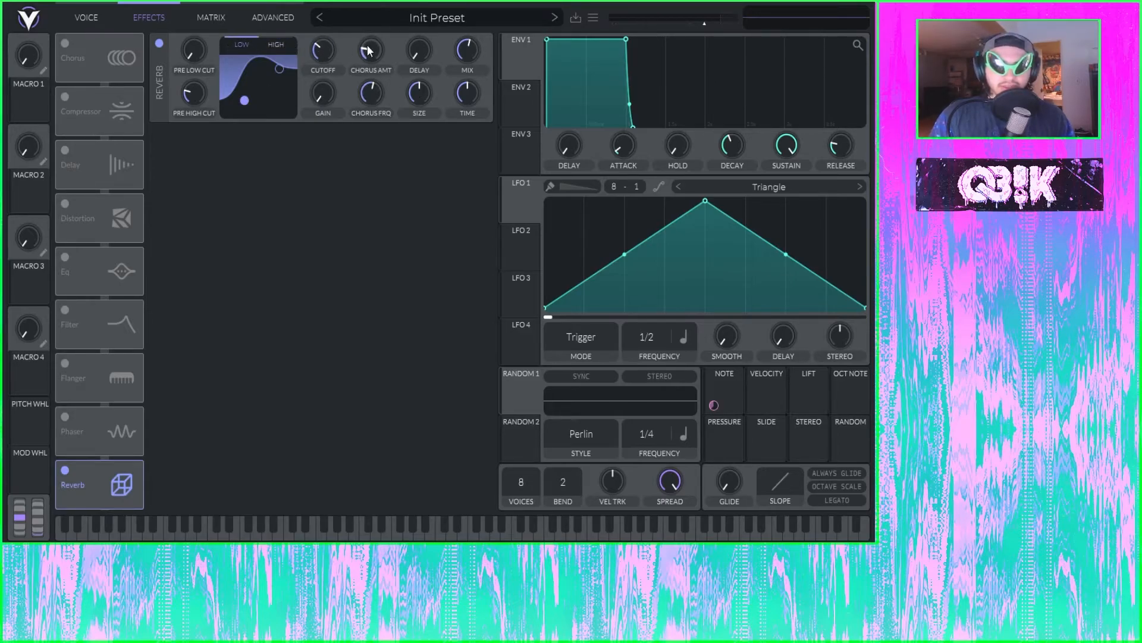
- Raise the reverb's chorus amount, mix and low shelf cutoff, and test the pre low cut and pre high cut
drag(371, 49, 400, 48)
drag(469, 59, 469, 18)
drag(323, 92, 330, 123)
drag(326, 49, 326, 13)
drag(188, 55, 177, 42)
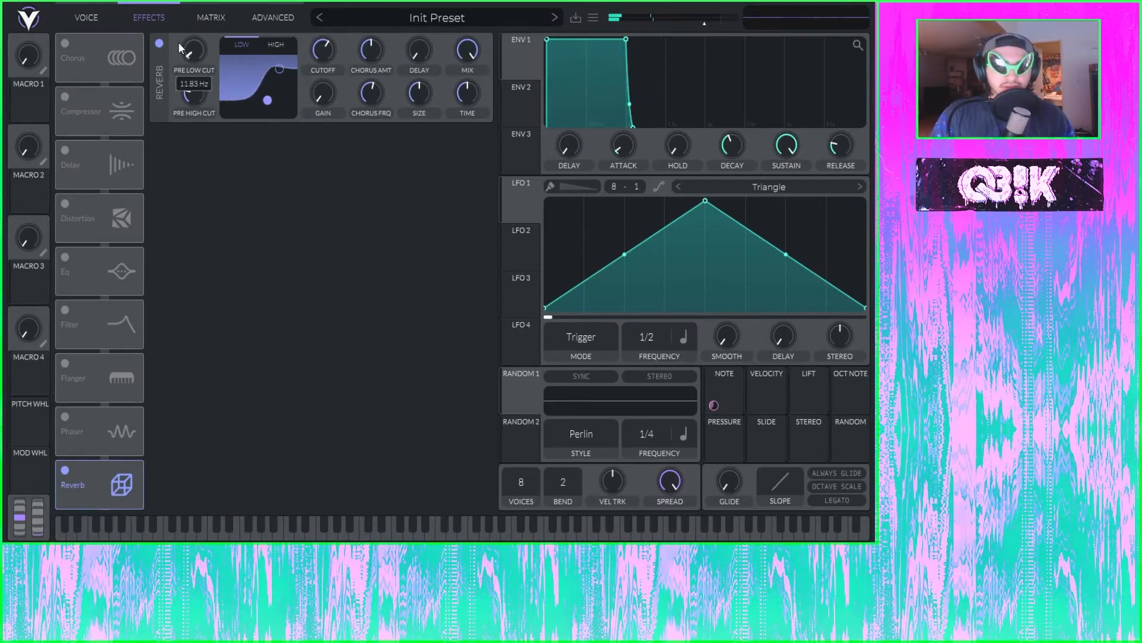
drag(188, 94, 226, 24)
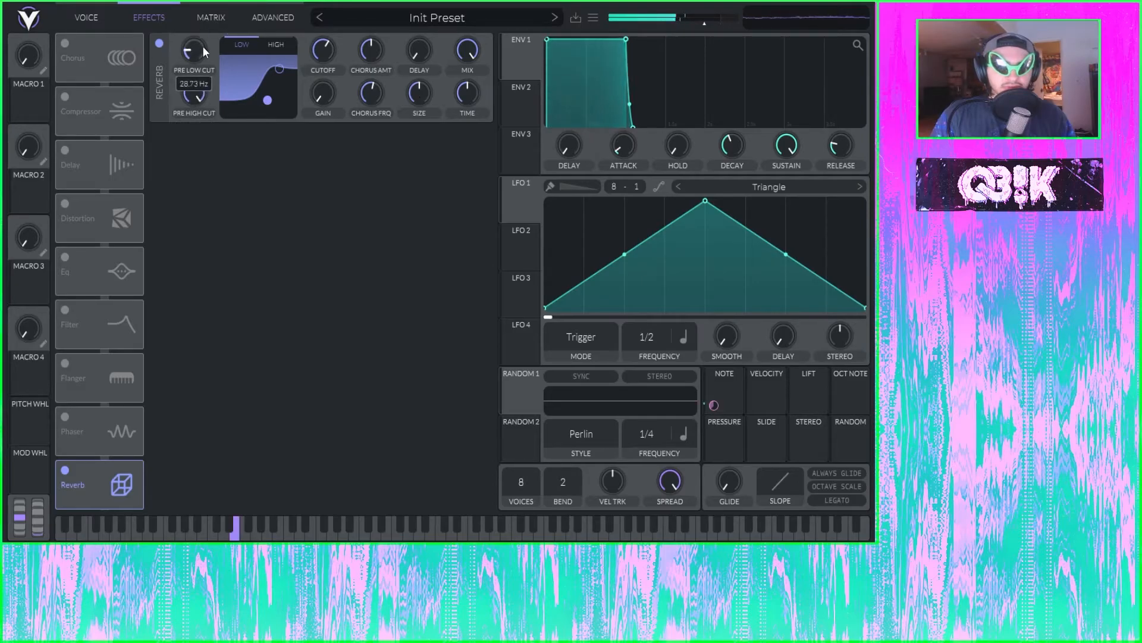
- Sweep the reverb's chorus amount up and back down, varying the chorus frequency along with it
drag(376, 55, 396, 6)
drag(365, 96, 395, 109)
drag(371, 50, 373, 134)
drag(371, 96, 442, 17)
- Reduce the reverb's size and flatten both its high and low shelves
mouse_move(424, 86)
mouse_down()
mouse_move(405, 95)
mouse_move(422, 98)
mouse_up()
drag(279, 68, 265, 55)
drag(267, 99, 232, 55)
- Try a low chorus amount on the reverb, then set the amount to maximum and the chorus frequency to minimum
drag(384, 52, 373, 160)
drag(371, 93, 377, 154)
double_click(373, 50)
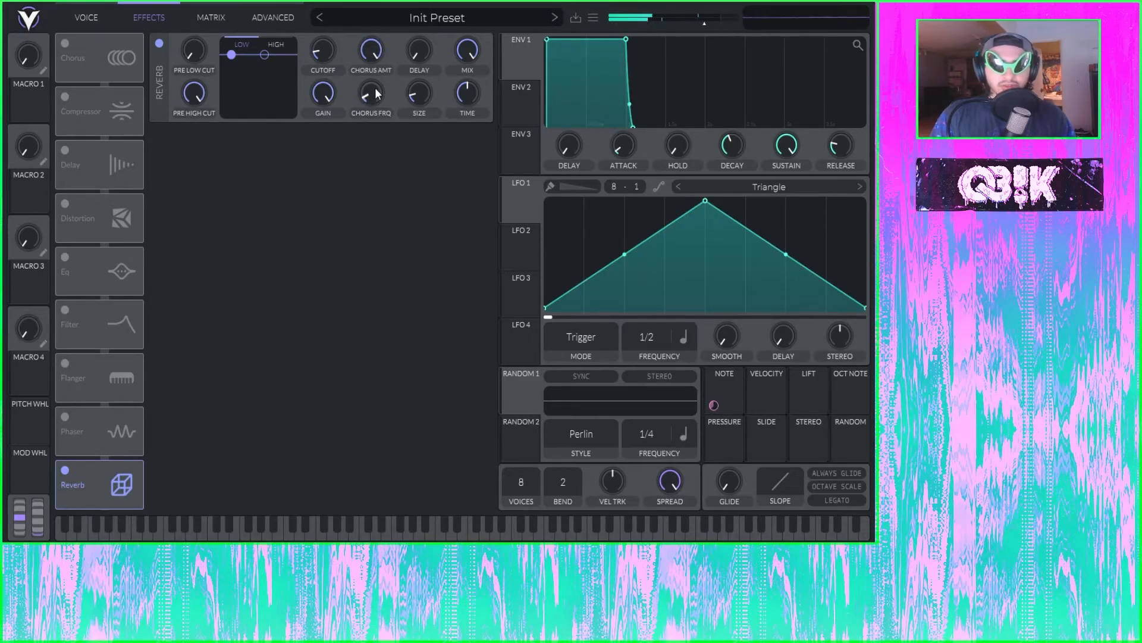
drag(366, 94, 372, 151)
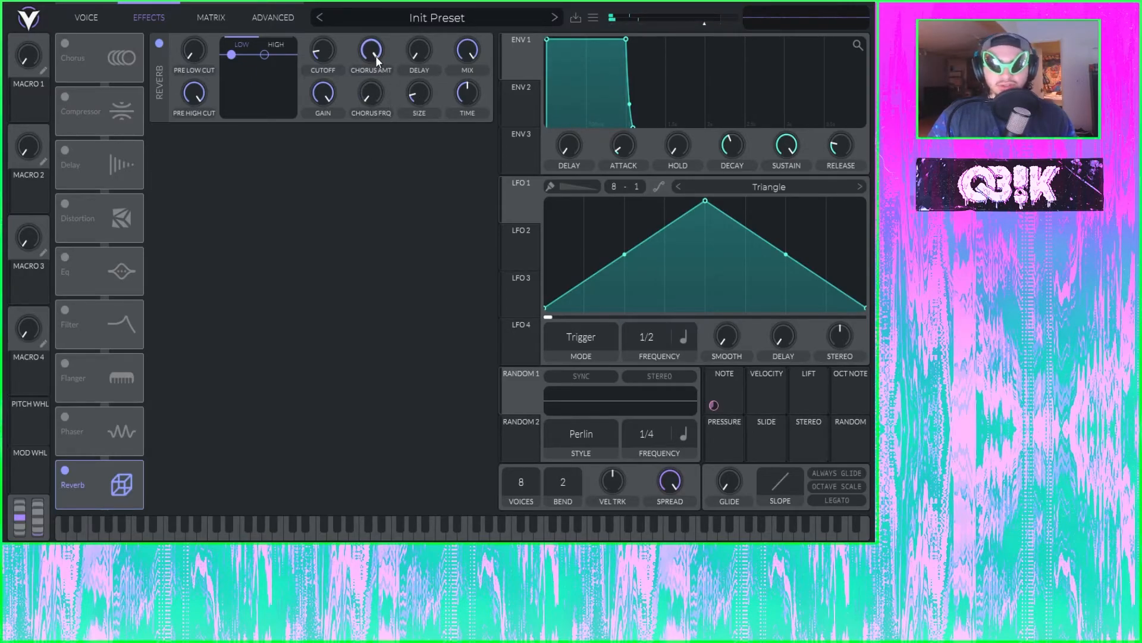
- Lower the reverb's chorus amount, then sweep its delay up and back to minimum with the mix at full
drag(376, 56, 375, 153)
mouse_move(419, 52)
mouse_down()
mouse_move(419, 1)
mouse_move(422, 30)
mouse_up()
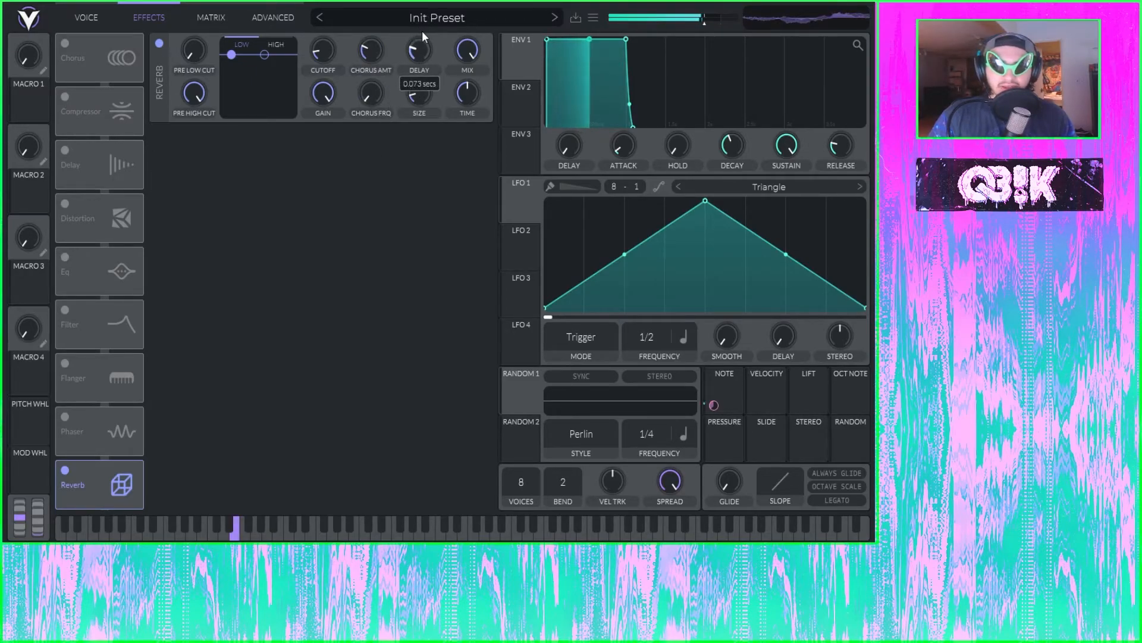
drag(419, 53, 420, 1)
drag(432, 51, 422, 120)
drag(467, 50, 467, 1)
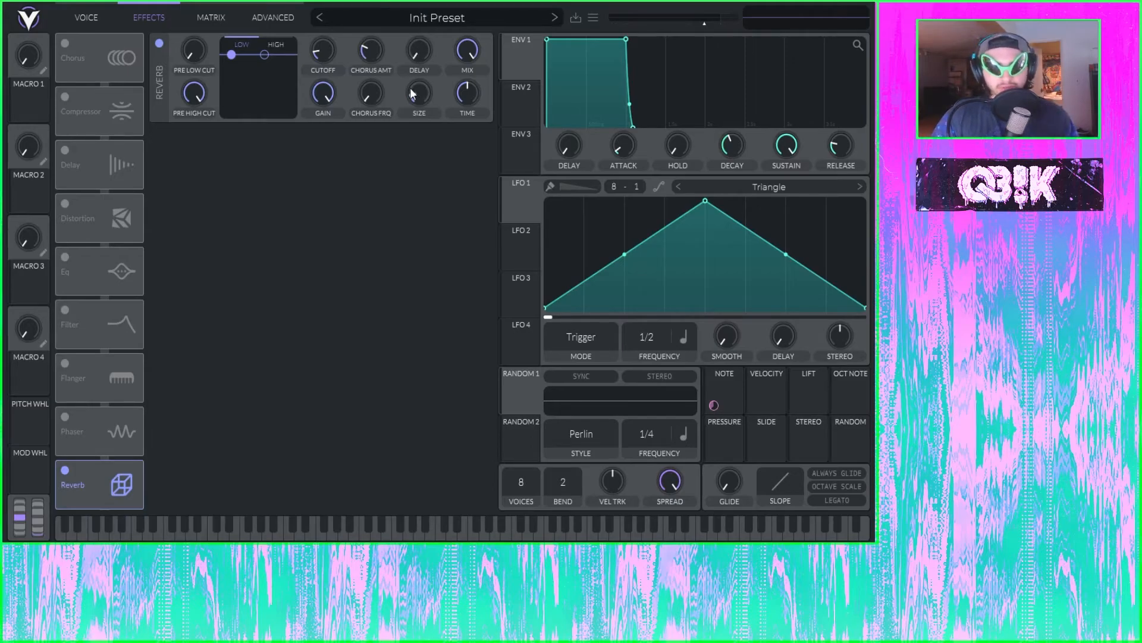
- Sweep the reverb's size through about 32% up to maximum, then bring it down to minimum
drag(413, 94, 422, 73)
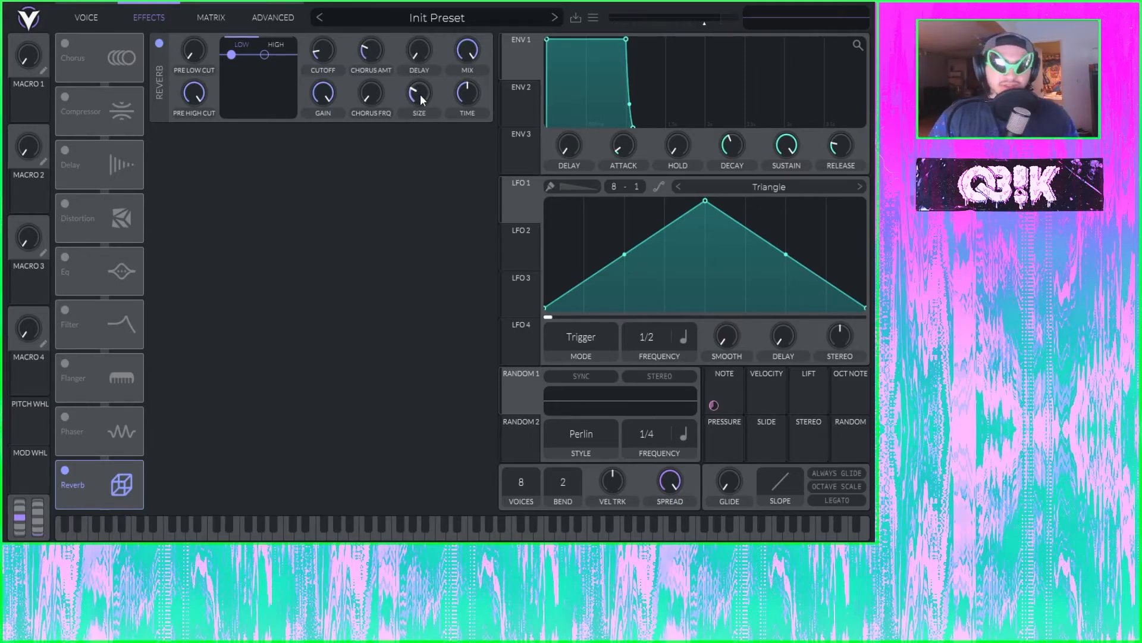
drag(442, 123, 415, 111)
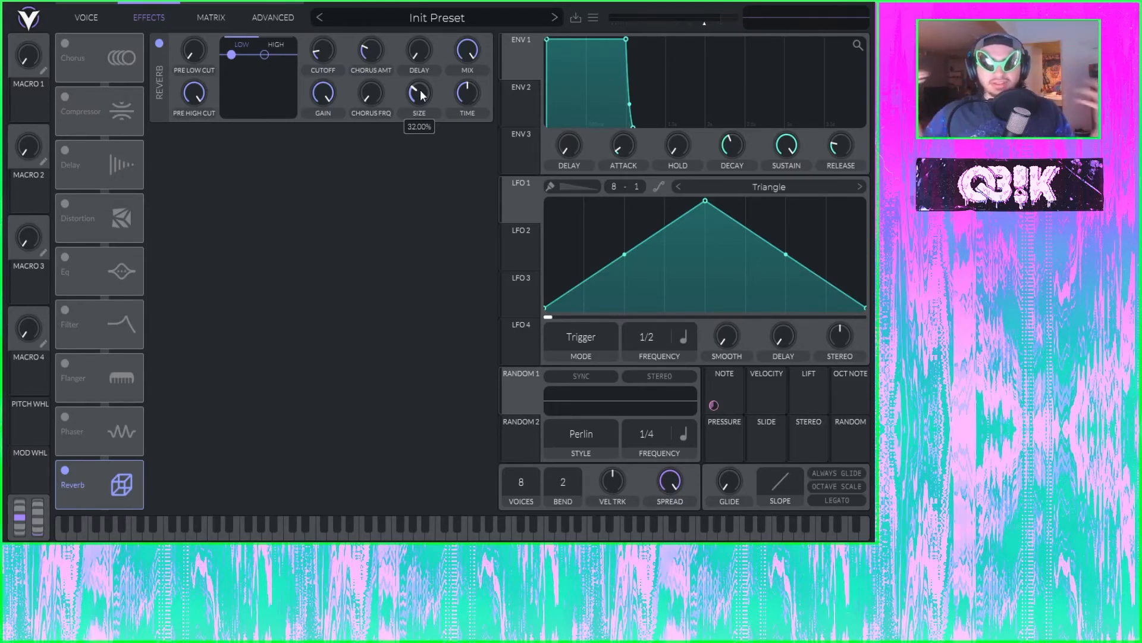
drag(420, 93, 459, 89)
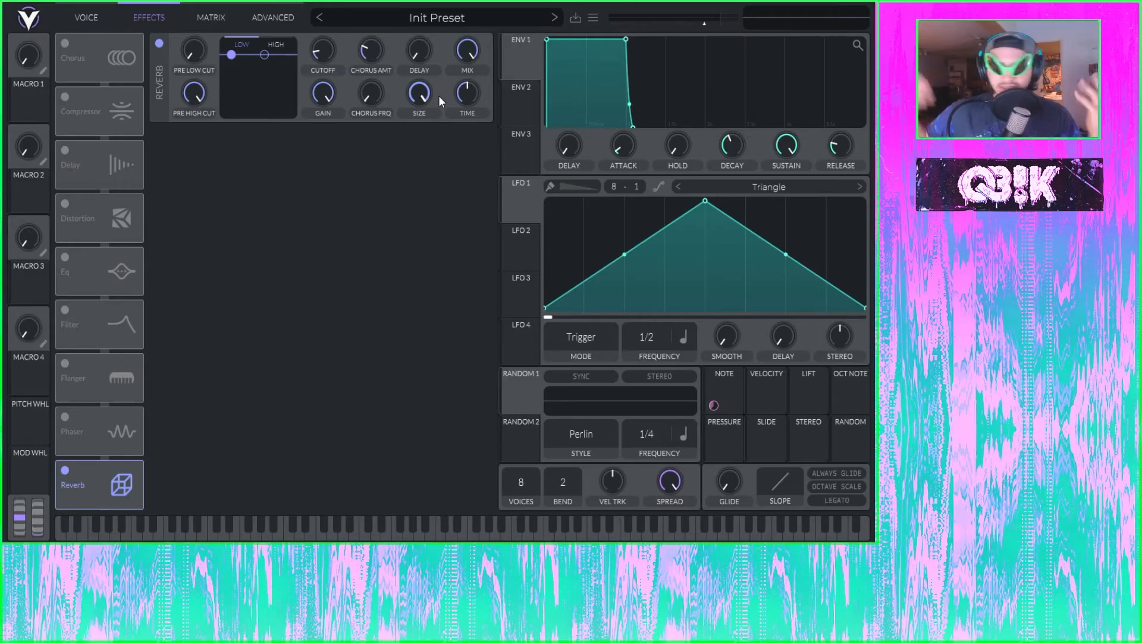
drag(420, 93, 430, 414)
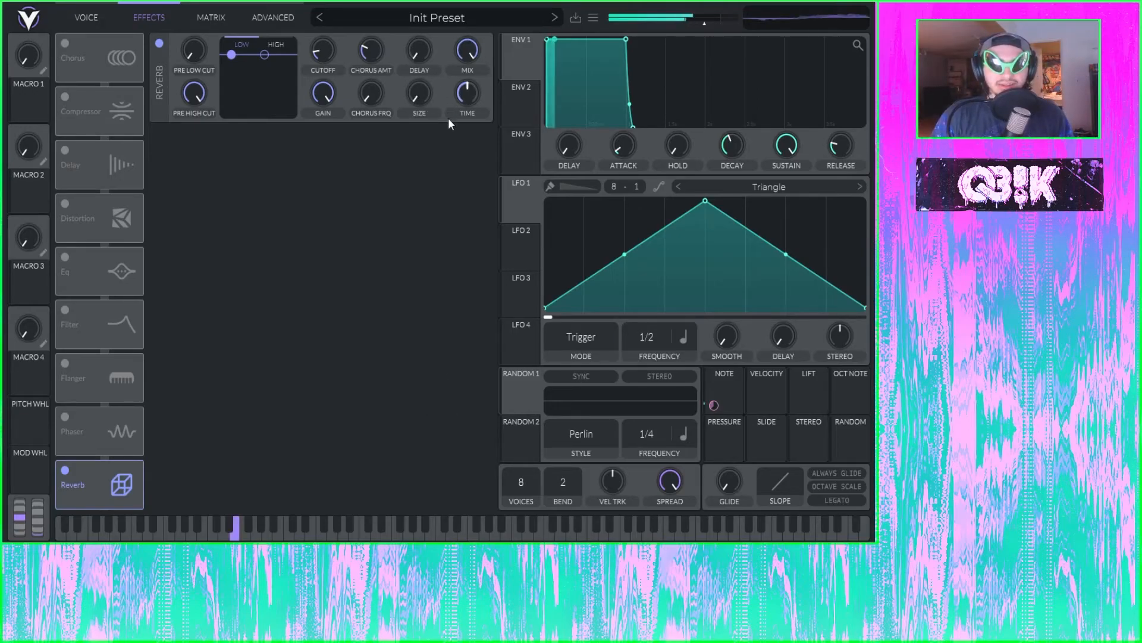
drag(448, 112, 446, 67)
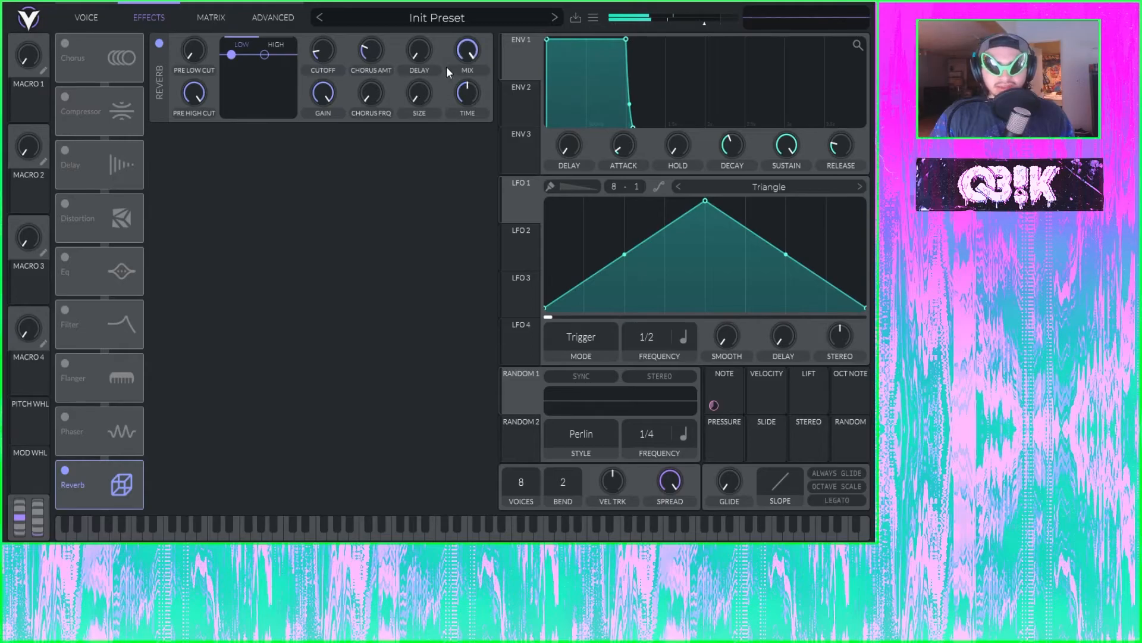
- Drop the reverb's decay time to 0.015 secs, then raise it to the 64 secs maximum
drag(468, 94, 488, 238)
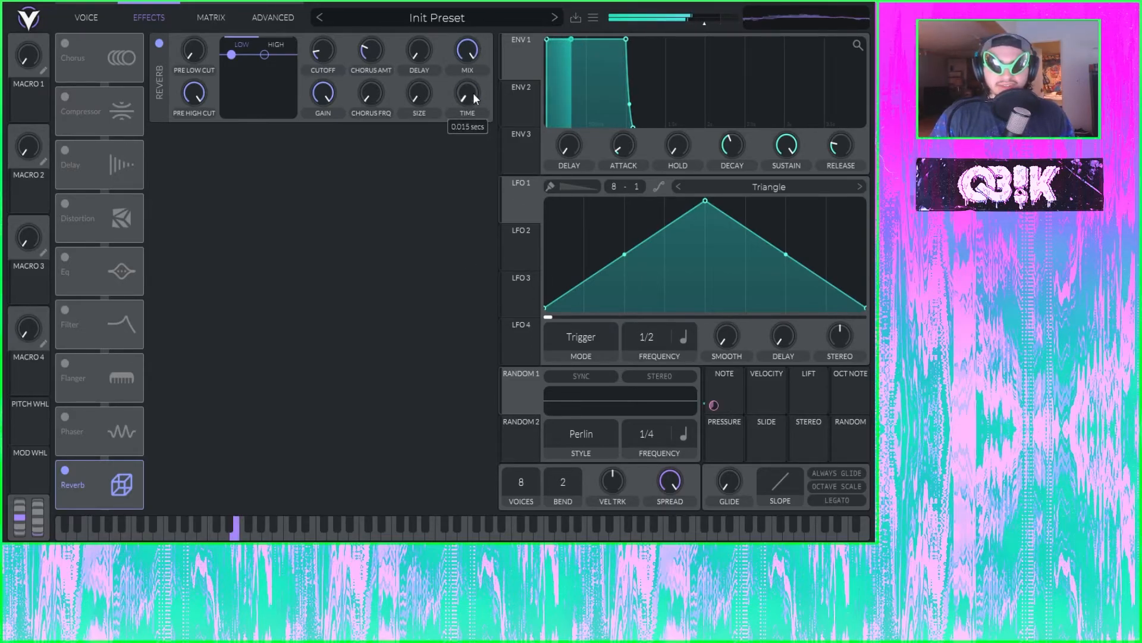
mouse_move(472, 55)
mouse_down()
mouse_move(465, 143)
mouse_move(465, 73)
mouse_up()
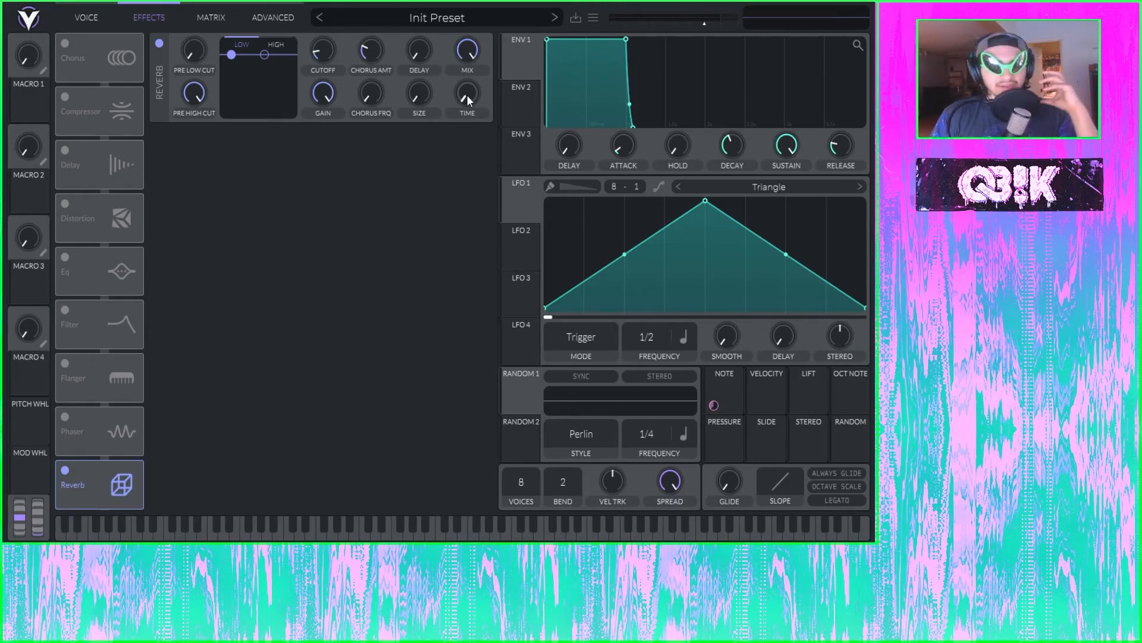
mouse_move(438, 88)
drag(467, 93, 485, 2)
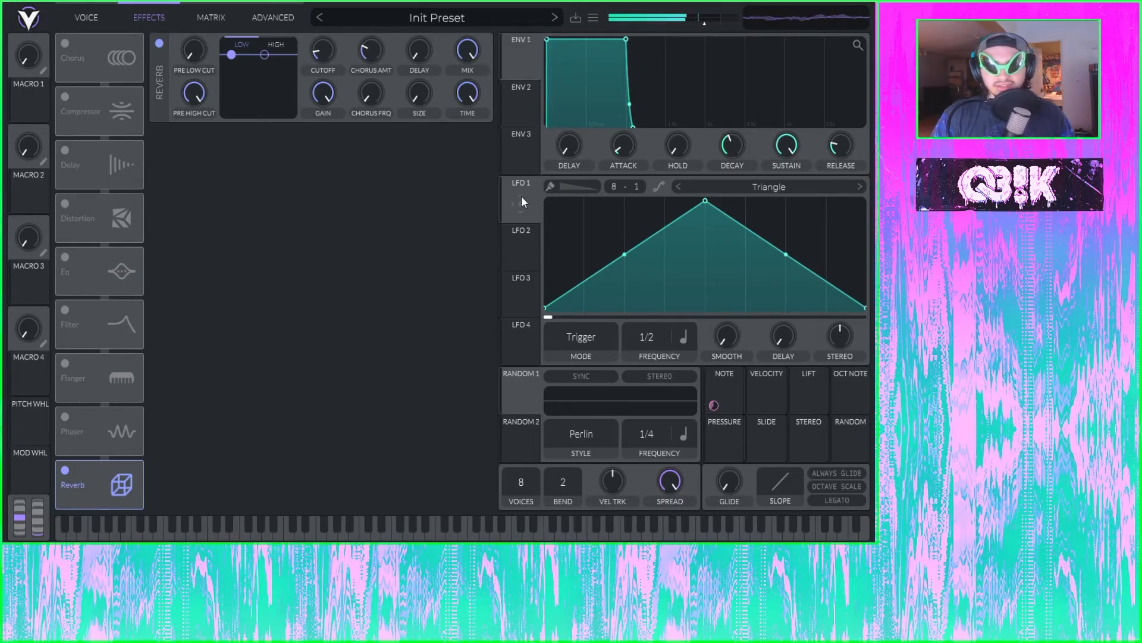
- Raise the reverb's chorus frequency and size, then reduce its time to mid-range and its mix to zero
drag(371, 92, 387, 26)
drag(415, 95, 470, 98)
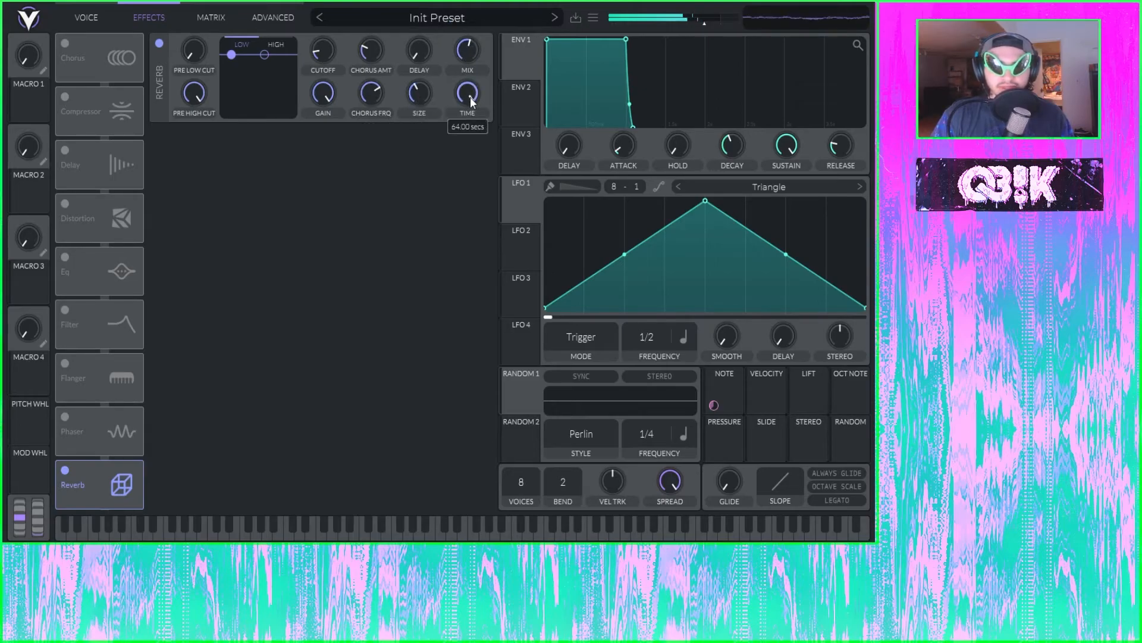
drag(471, 44, 475, 78)
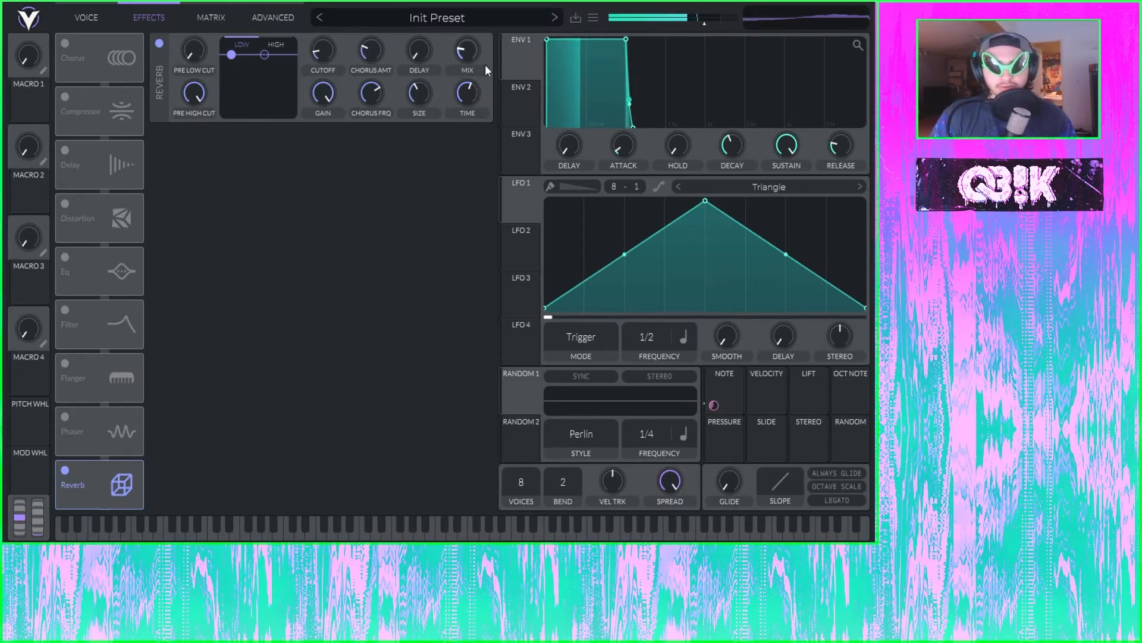
drag(468, 52, 469, 83)
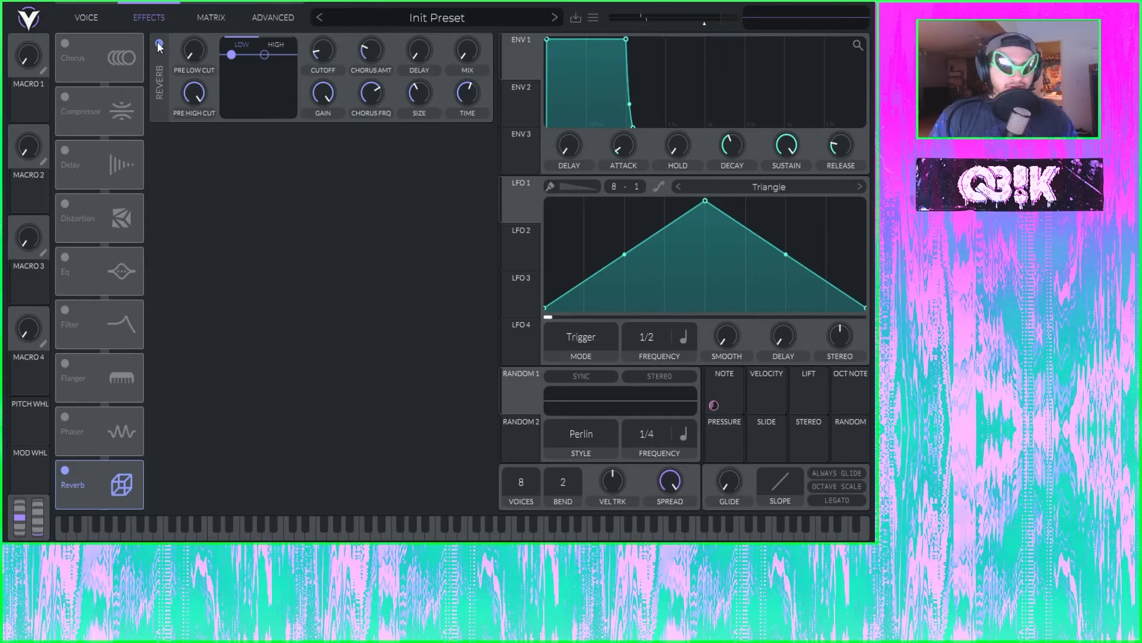
- Switch off the reverb and return to the oscillator page
click(158, 43)
click(86, 17)
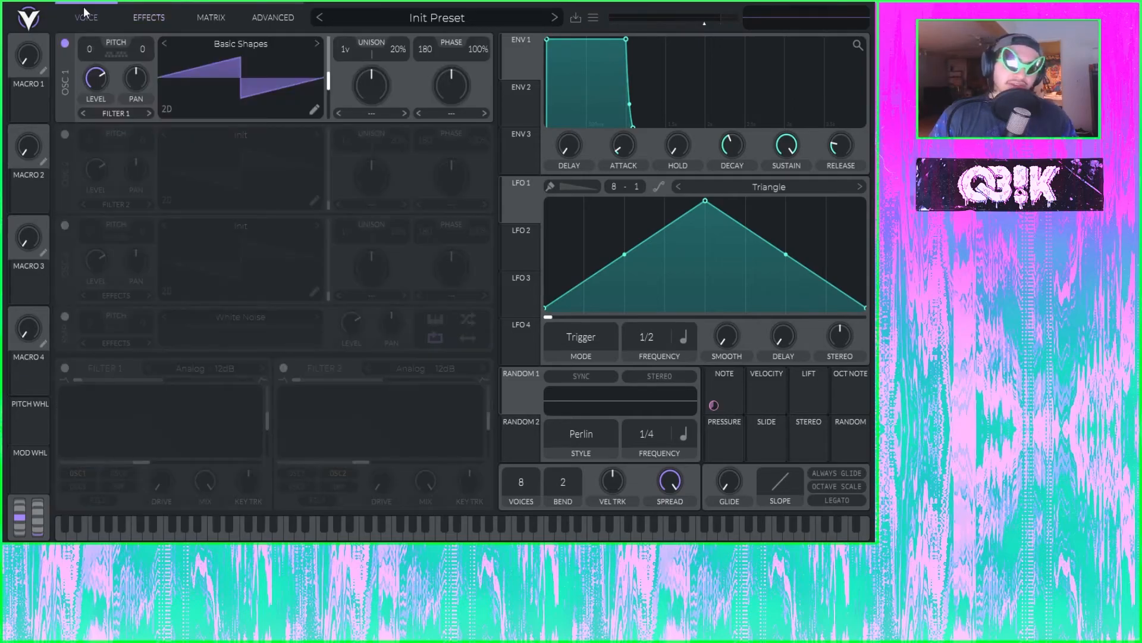
- Switch the delay and distortion effects on and back off in the effects chain
click(170, 16)
click(67, 166)
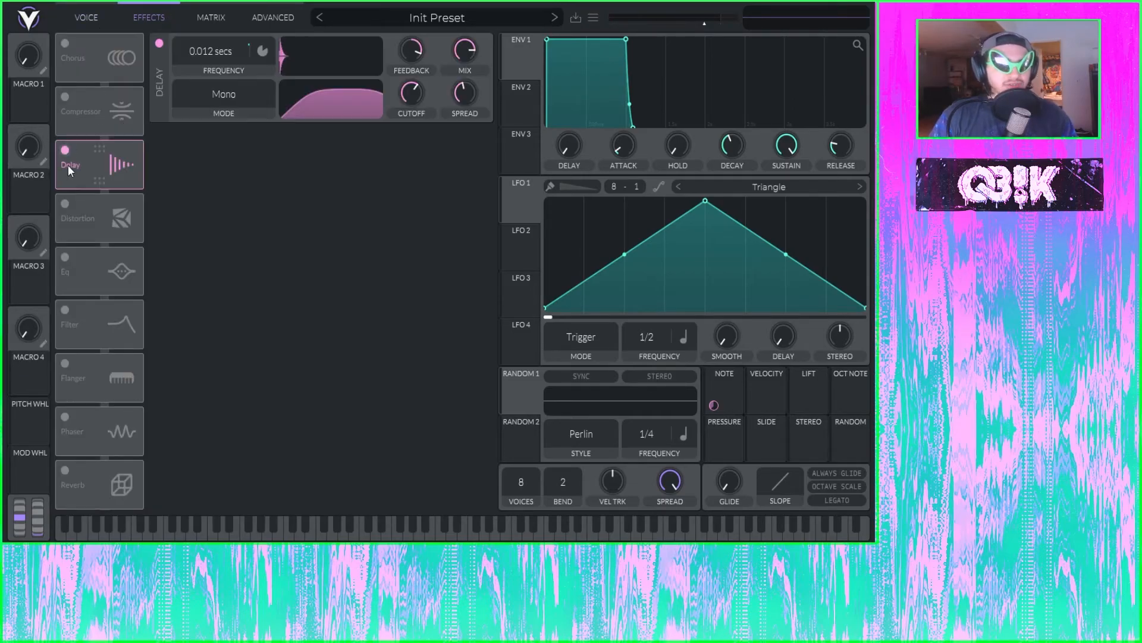
click(67, 201)
click(68, 202)
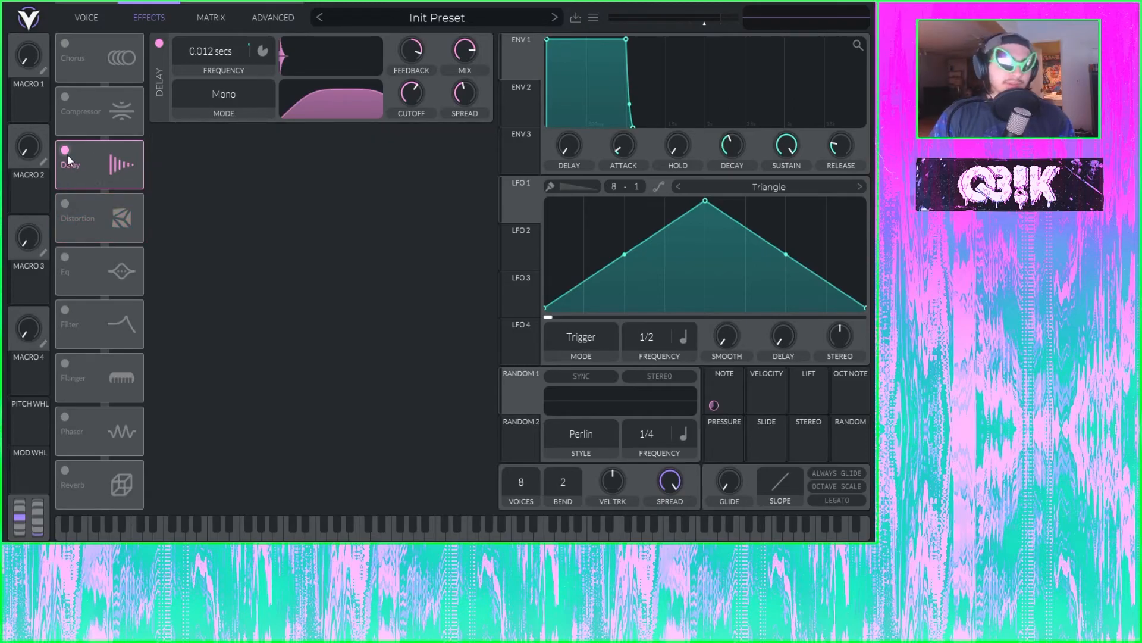
click(65, 151)
- Flip between the oscillator and effects pages, ending on the oscillators
click(73, 16)
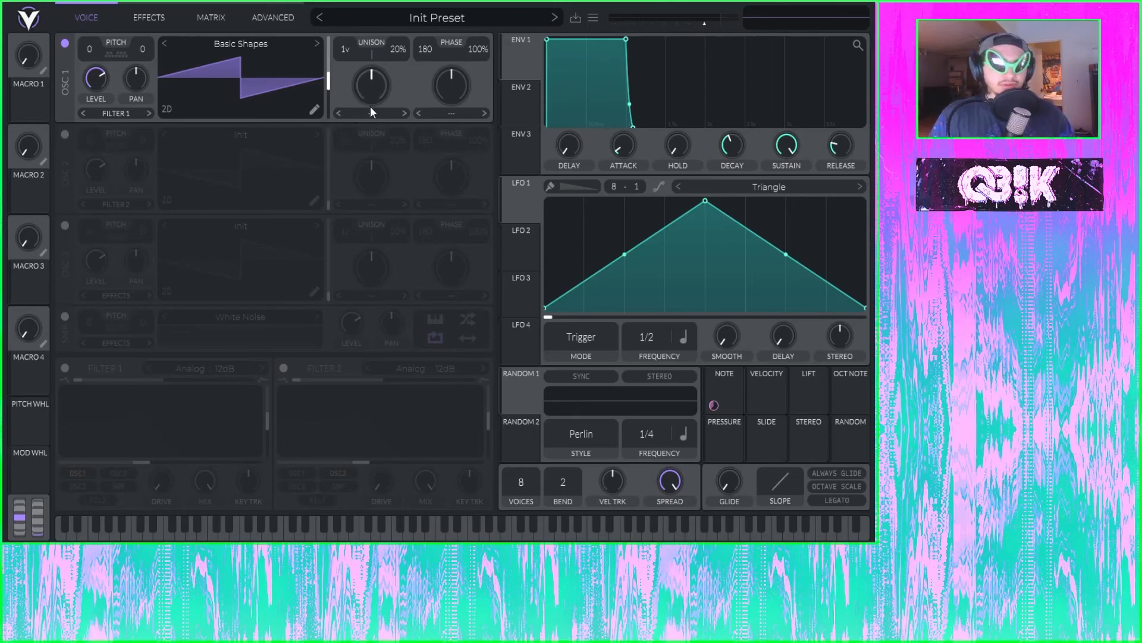
click(149, 18)
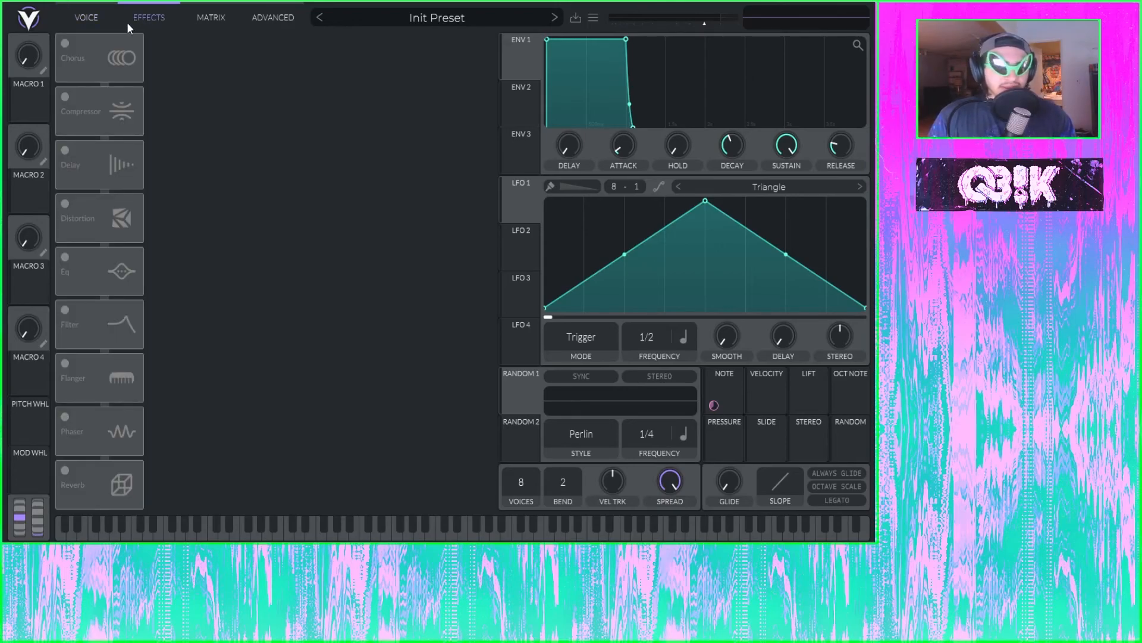
click(88, 23)
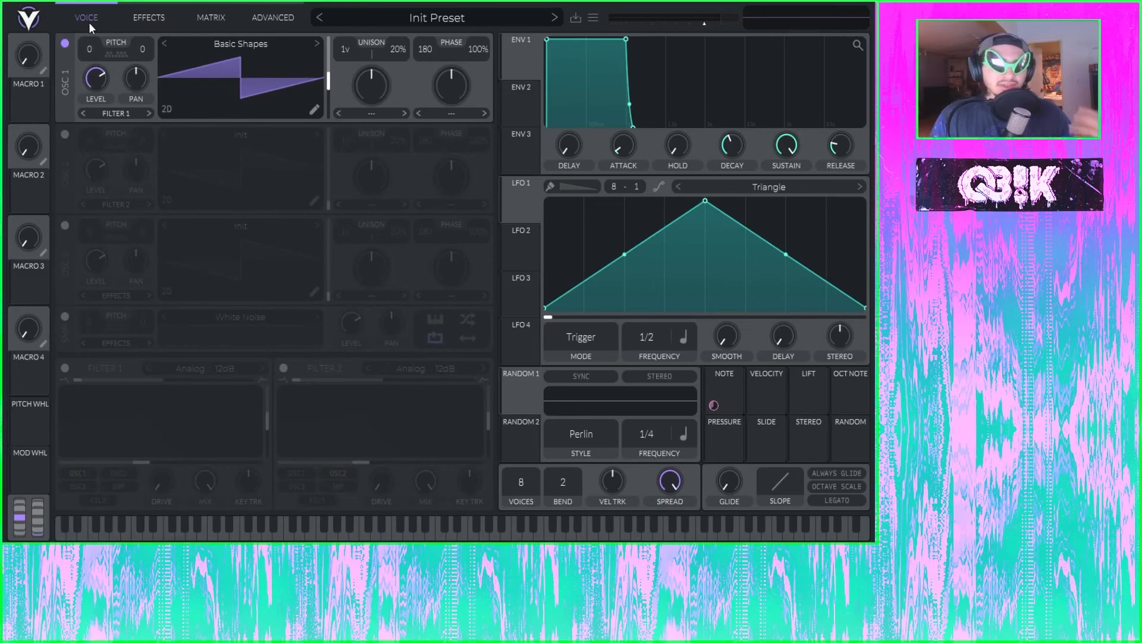